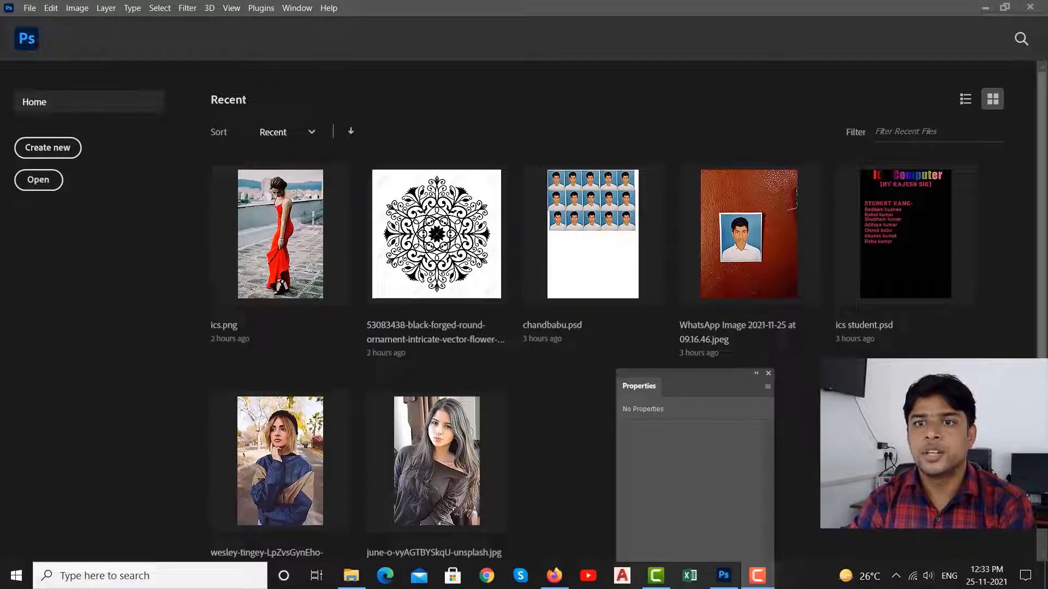
Step: Open the File menu from the Home screen to start a new document
{"action": "left_click", "coordinate": [29, 7]}
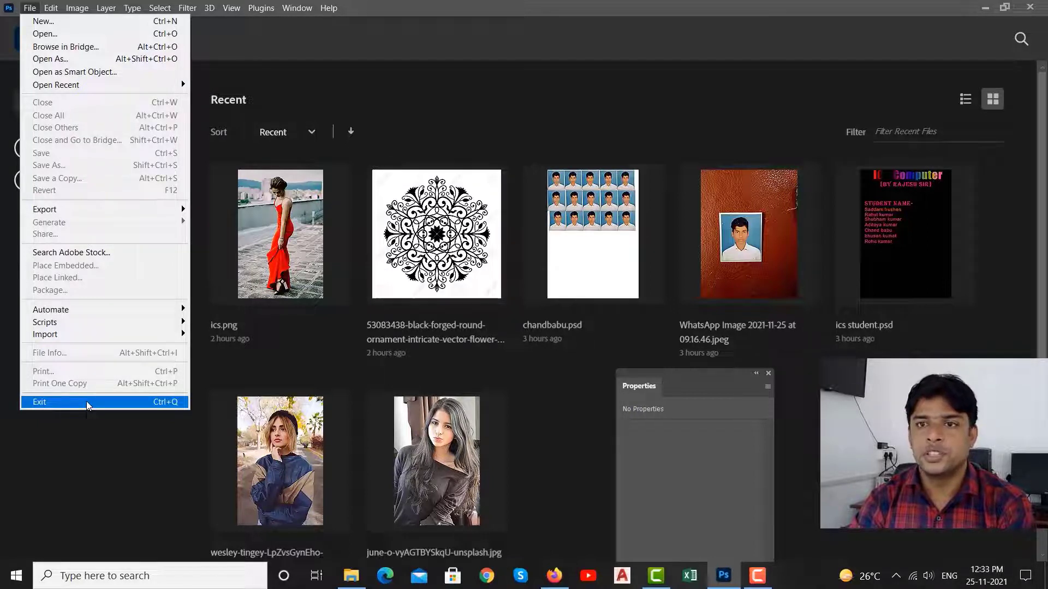
{"action": "mouse_move", "coordinate": [45, 322]}
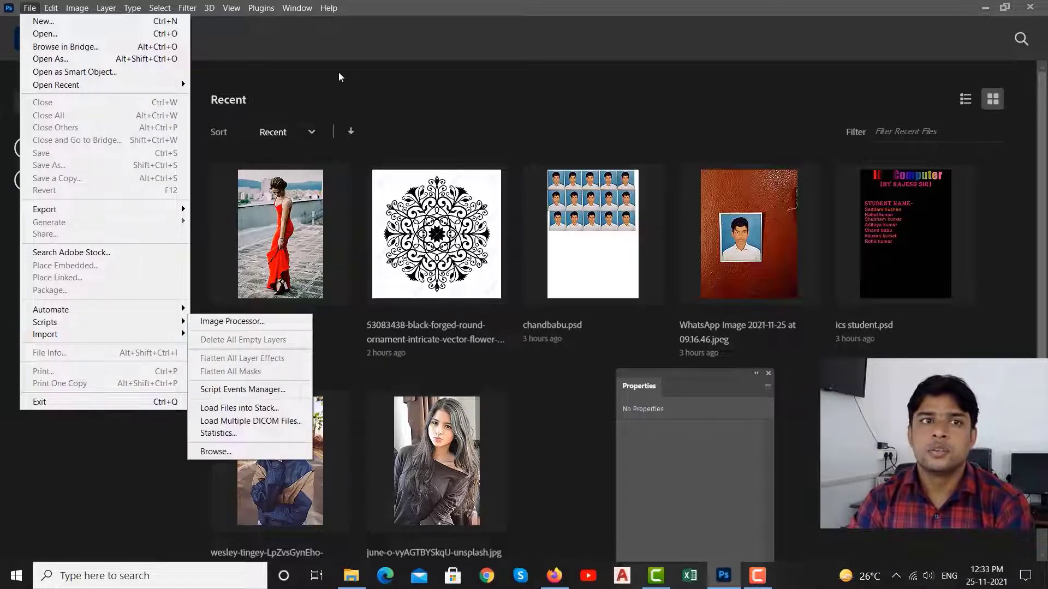
{"action": "left_click", "coordinate": [29, 10]}
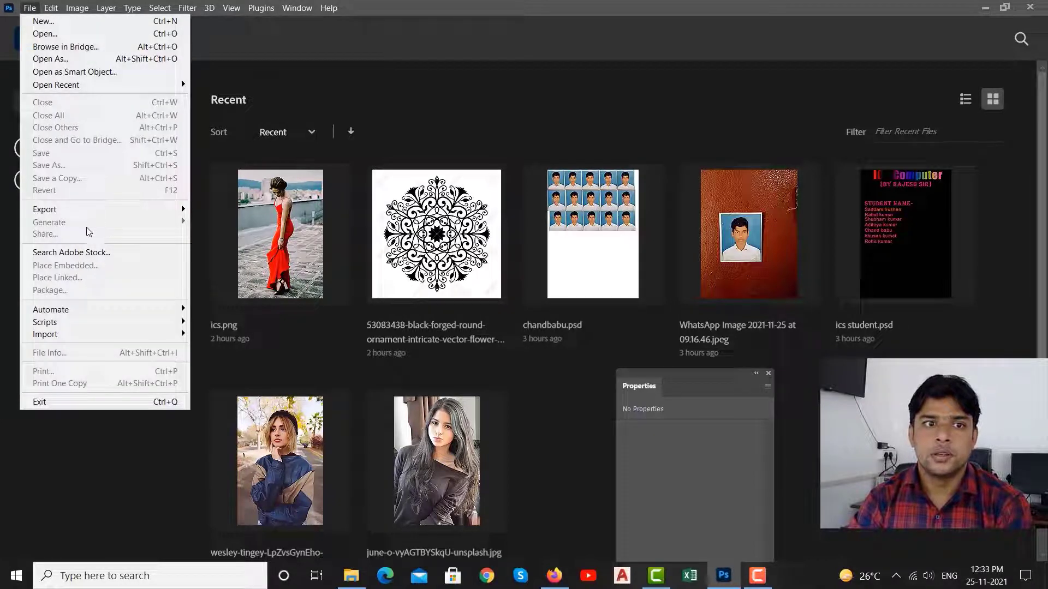
{"action": "left_click", "coordinate": [421, 67]}
{"action": "left_click", "coordinate": [28, 9]}
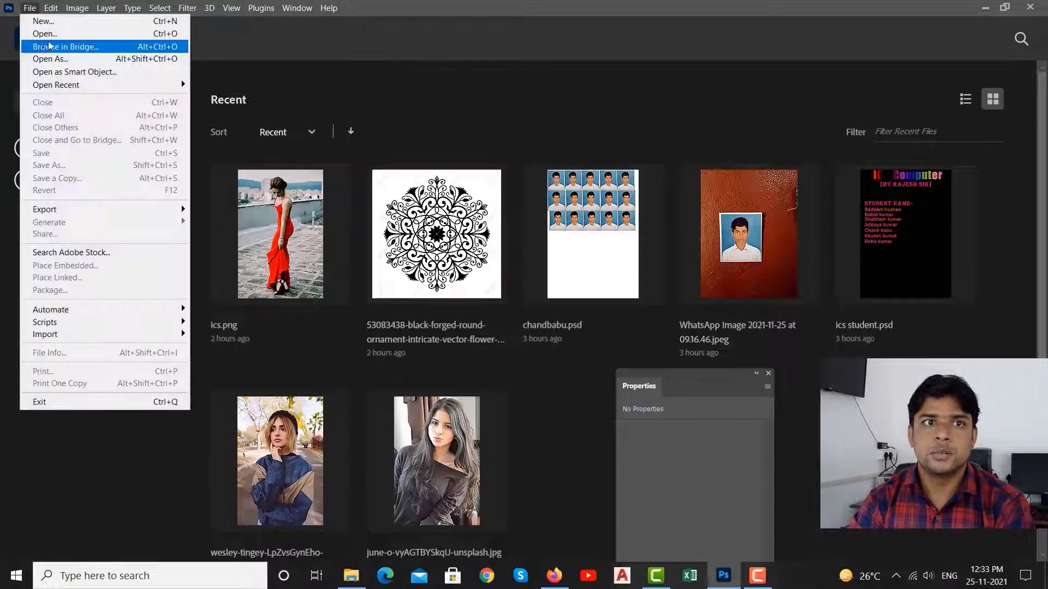
Step: Create a blank A4 300 ppi document and draw a first flower near the top-left
{"action": "left_click", "coordinate": [34, 21]}
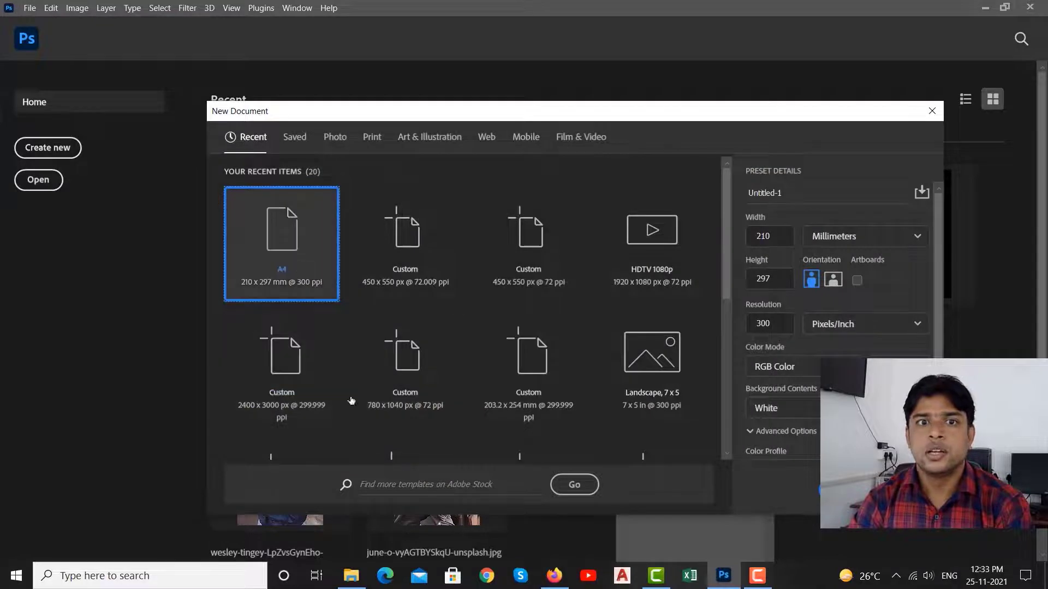
{"action": "left_click", "coordinate": [835, 490]}
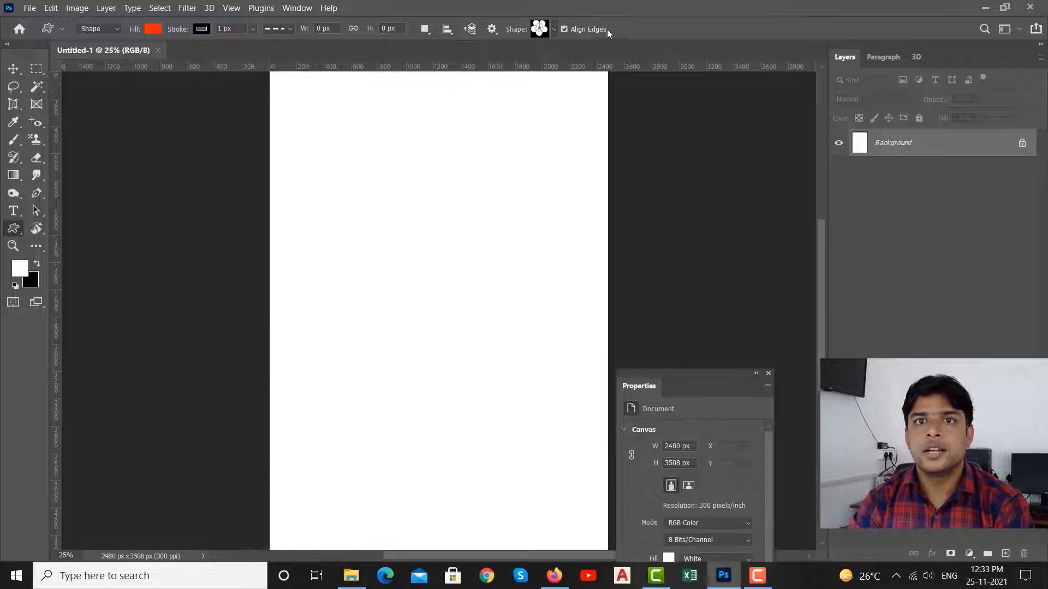
{"action": "left_click", "coordinate": [554, 29]}
{"action": "left_click", "coordinate": [553, 27]}
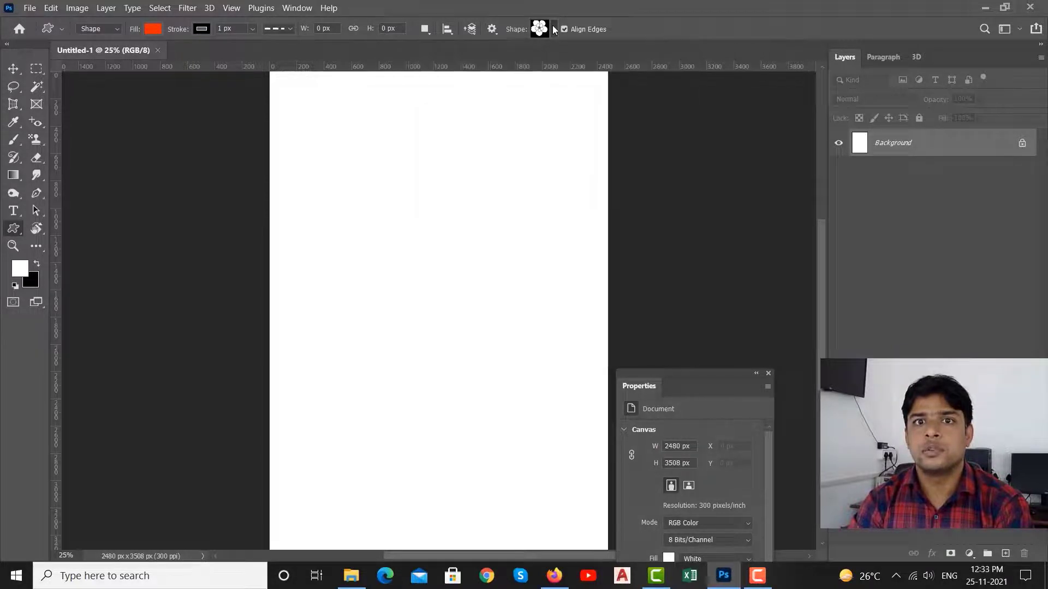
{"action": "left_click_drag", "start_coordinate": [306, 109], "coordinate": [434, 237]}
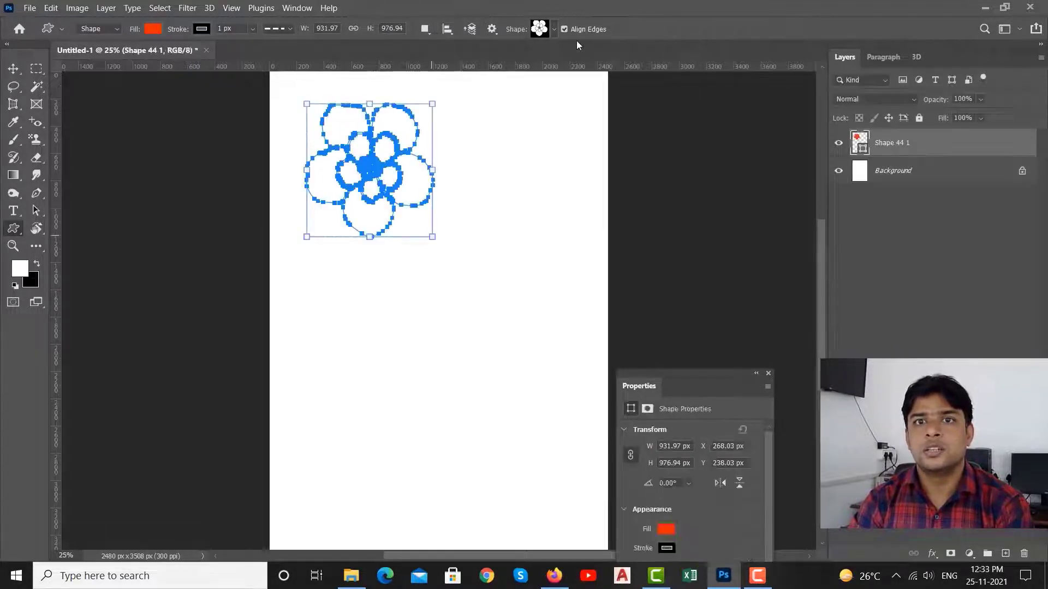
Step: Draw a rose at the top-right and a many-petalled flower below the first flower
{"action": "left_click", "coordinate": [554, 26]}
{"action": "left_click", "coordinate": [601, 137]}
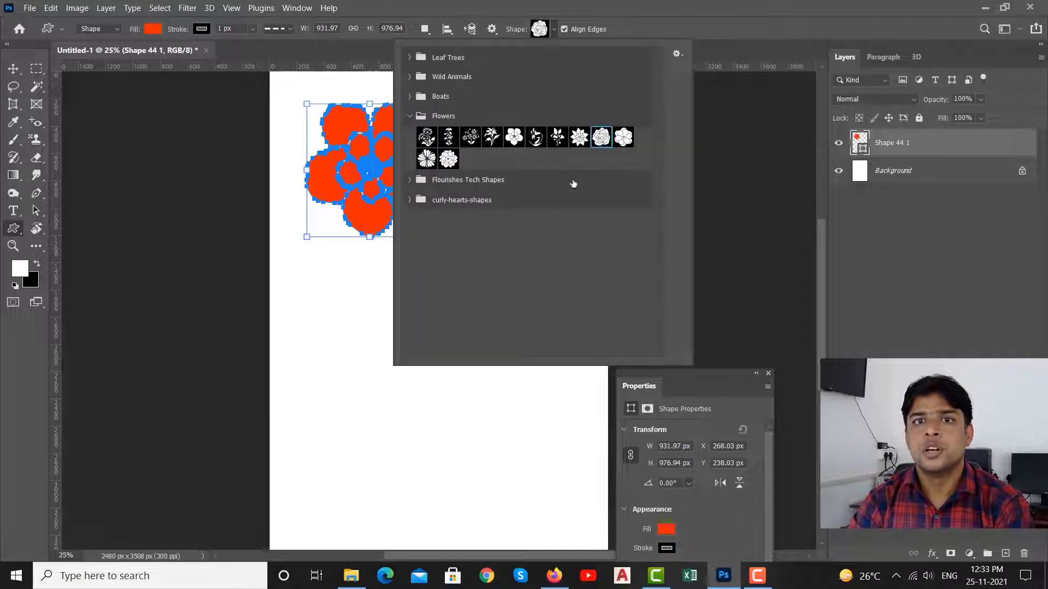
{"action": "left_click", "coordinate": [718, 23]}
{"action": "left_click_drag", "start_coordinate": [475, 120], "coordinate": [573, 274]}
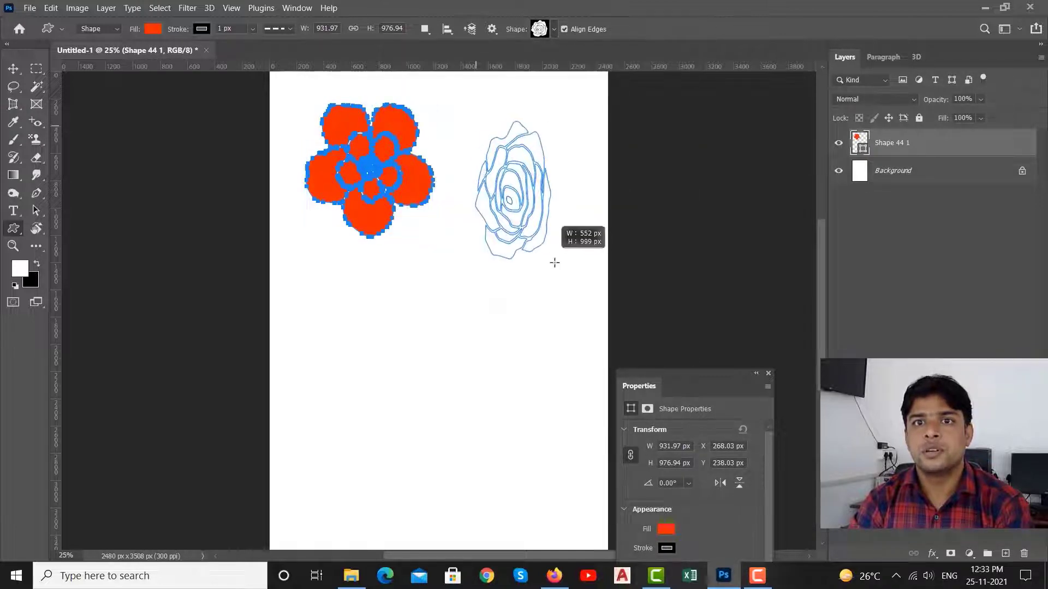
{"action": "left_click", "coordinate": [555, 29]}
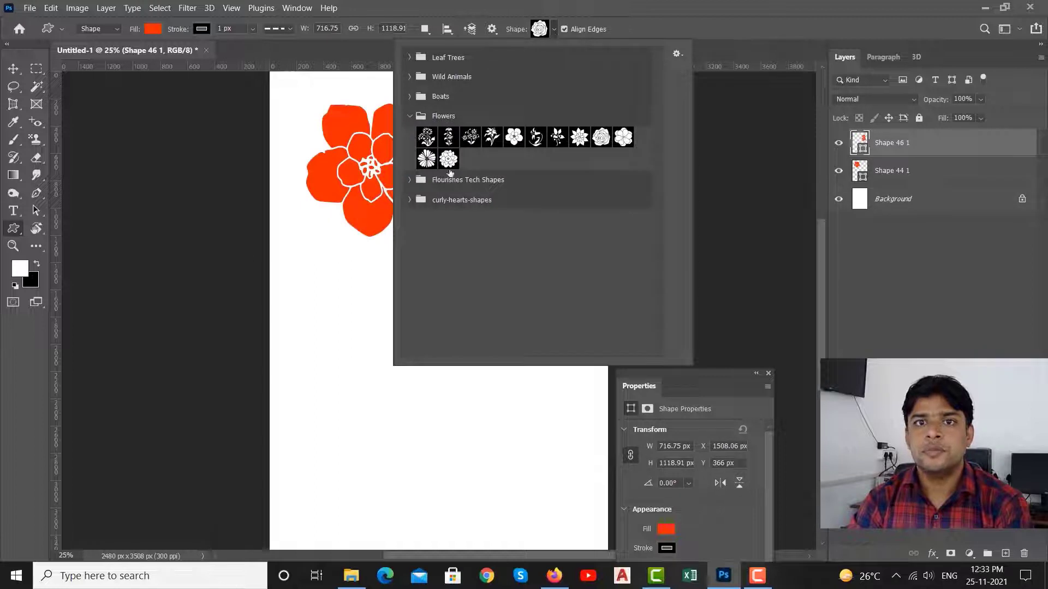
{"action": "left_click", "coordinate": [427, 158]}
{"action": "left_click", "coordinate": [328, 253]}
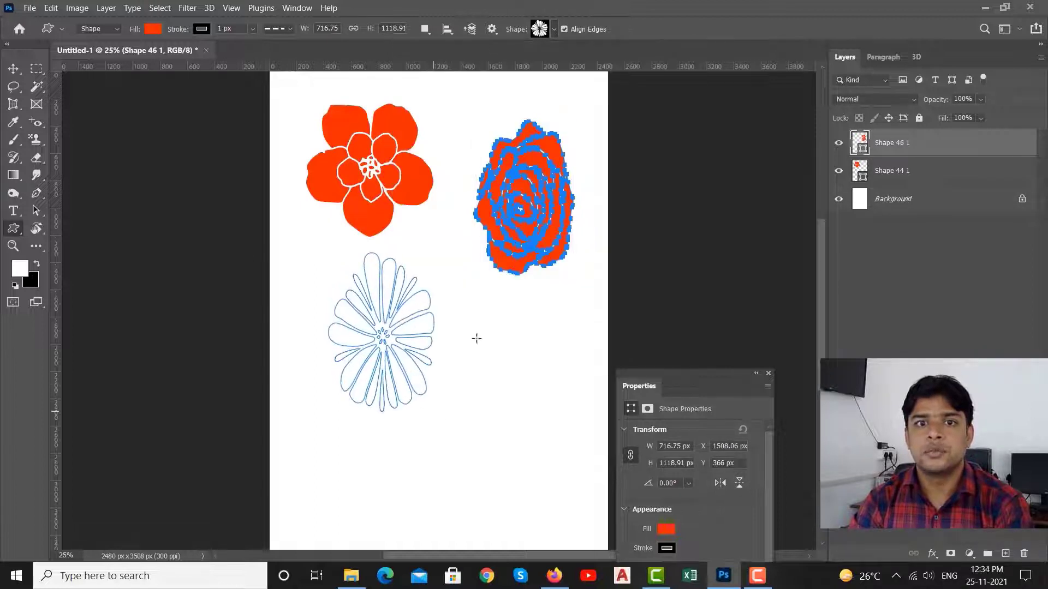
{"action": "left_click_drag", "start_coordinate": [401, 391], "coordinate": [475, 339]}
Step: Add a small flower from the Flowers set, at a set size, right of the page centre
{"action": "left_click", "coordinate": [553, 30]}
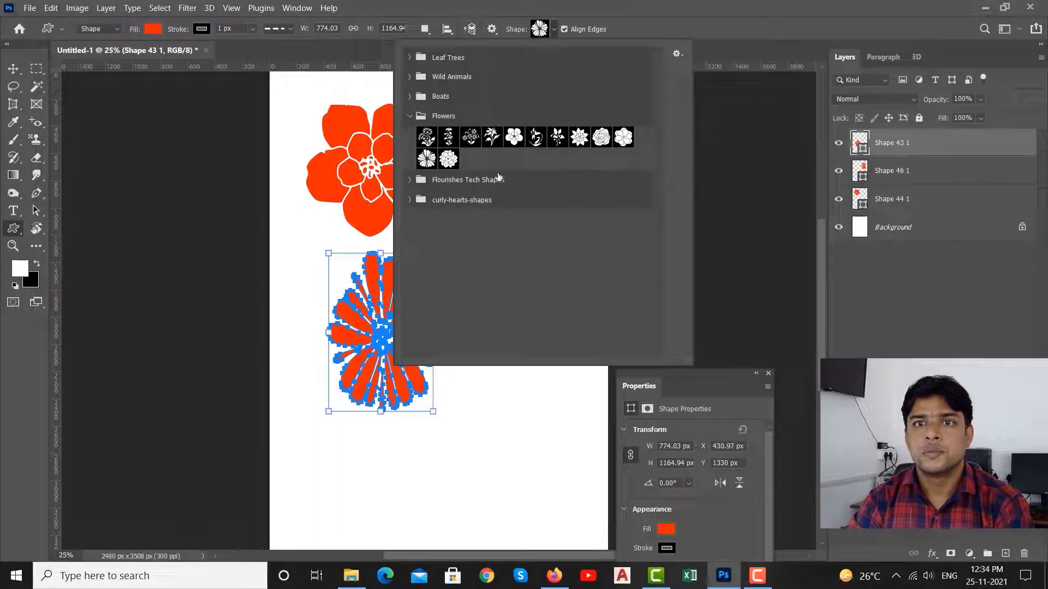
{"action": "left_click", "coordinate": [452, 159]}
{"action": "left_click", "coordinate": [515, 383]}
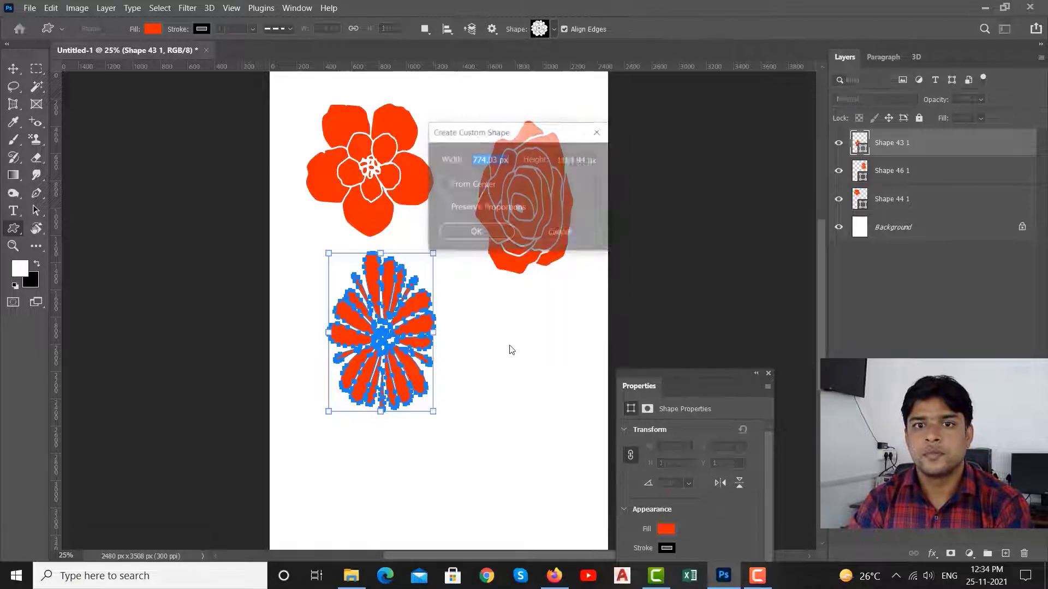
{"action": "key", "text": "Return"}
{"action": "left_click_drag", "start_coordinate": [486, 330], "coordinate": [519, 377]}
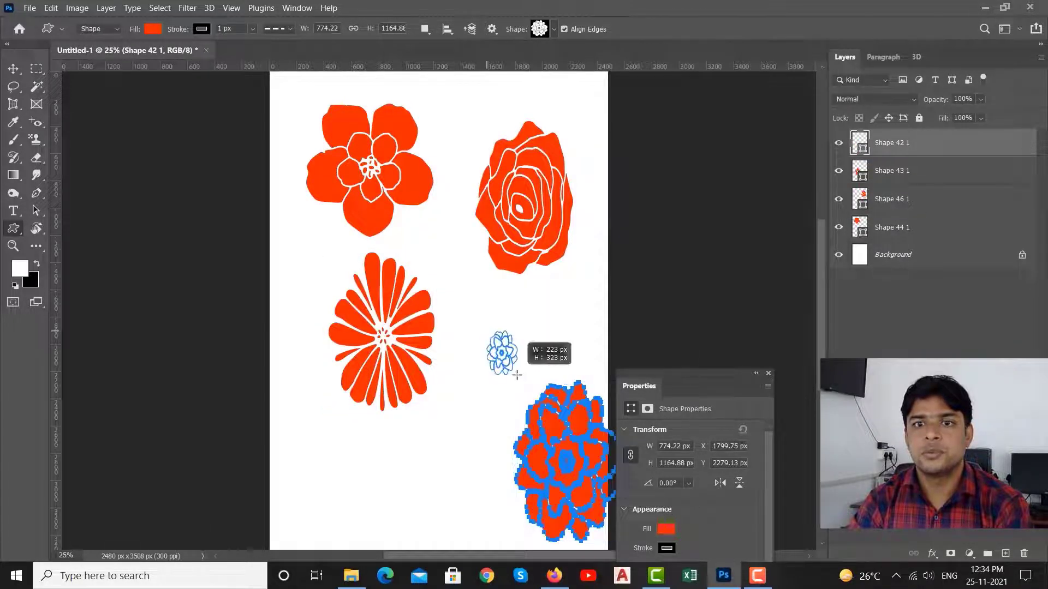
Step: Rearrange the flowers with the Move tool, grouping them around the rose
{"action": "key", "text": "v"}
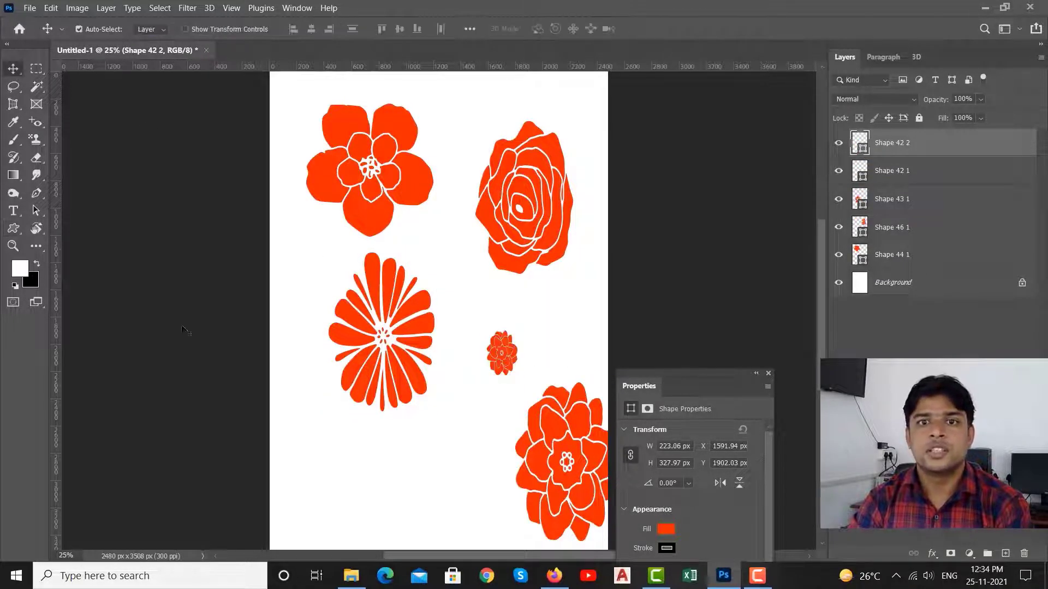
{"action": "left_click_drag", "start_coordinate": [560, 437], "coordinate": [467, 242]}
{"action": "left_click_drag", "start_coordinate": [524, 218], "coordinate": [524, 182]}
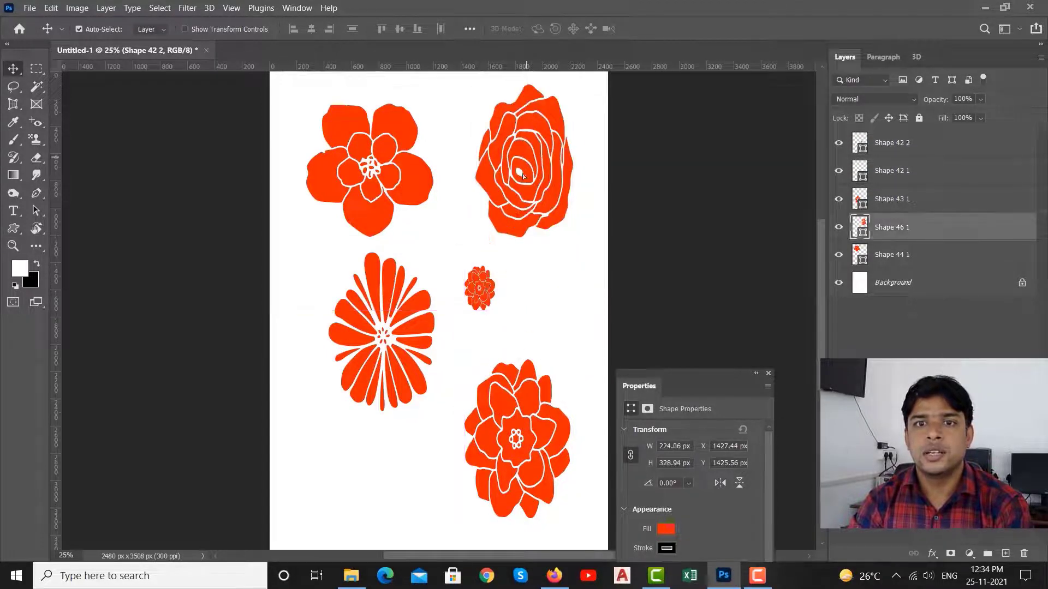
{"action": "left_click_drag", "start_coordinate": [483, 302], "coordinate": [478, 251]}
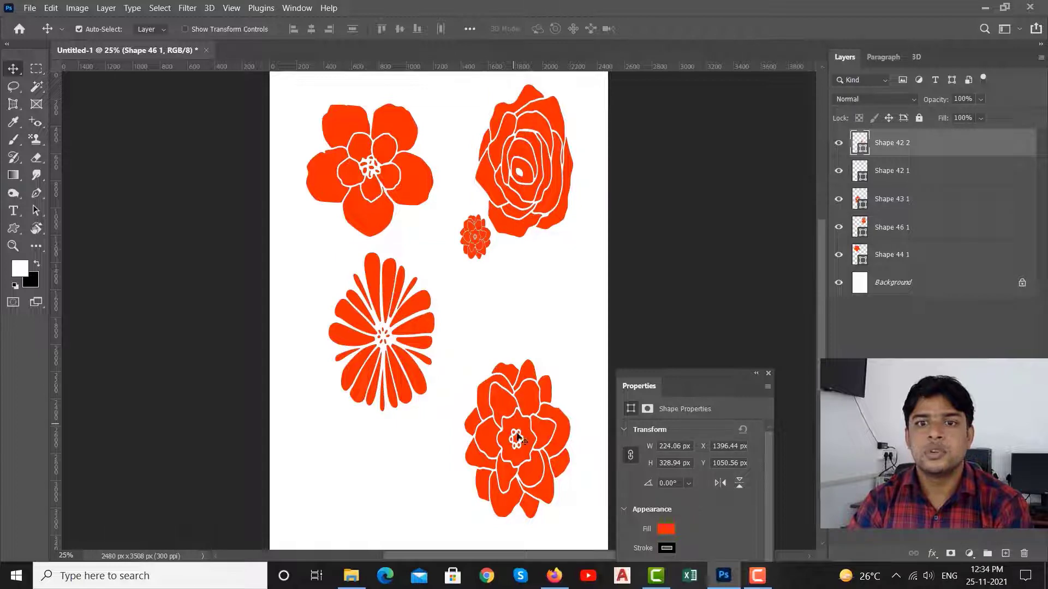
{"action": "left_click_drag", "start_coordinate": [518, 437], "coordinate": [537, 303]}
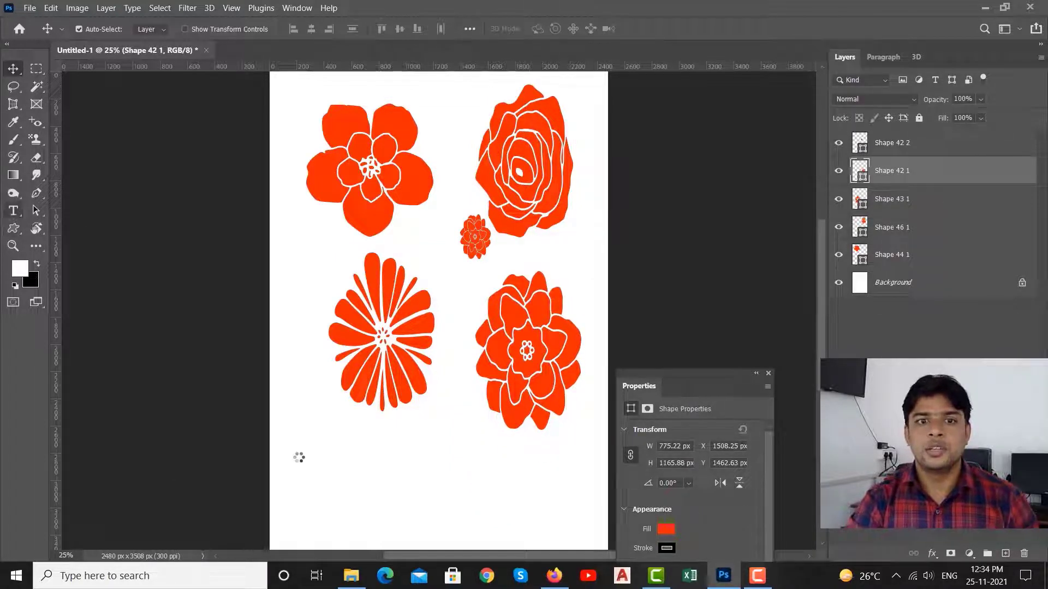
Step: Type the text RAJESH near the page's bottom-left, below the flowers
{"action": "key", "text": "t"}
{"action": "scroll", "coordinate": [311, 469], "scroll_direction": "down", "scroll_amount": 1}
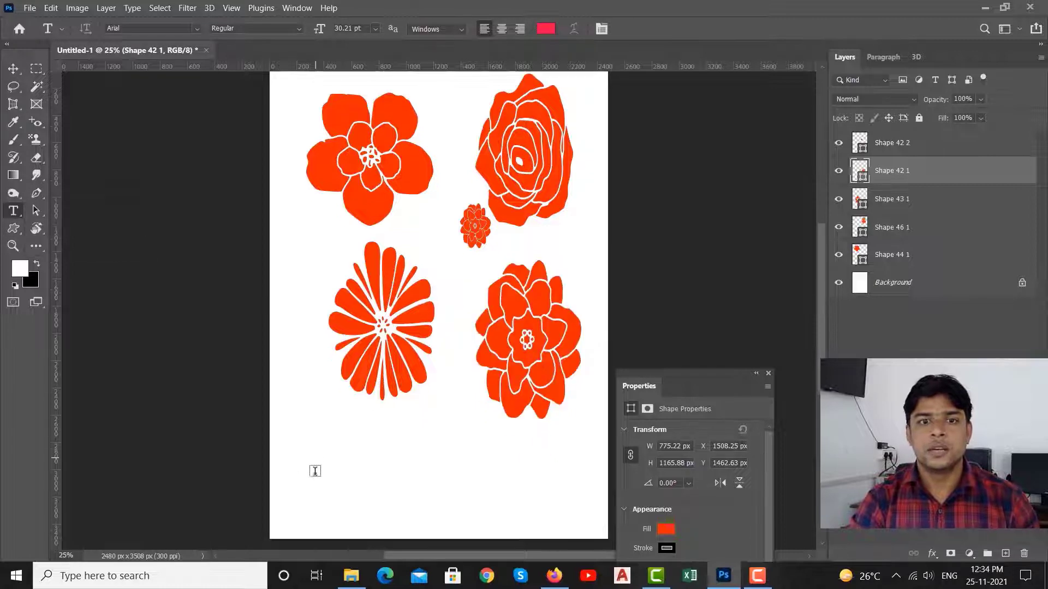
{"action": "left_click", "coordinate": [315, 471]}
{"action": "type", "text": "RAJE"}
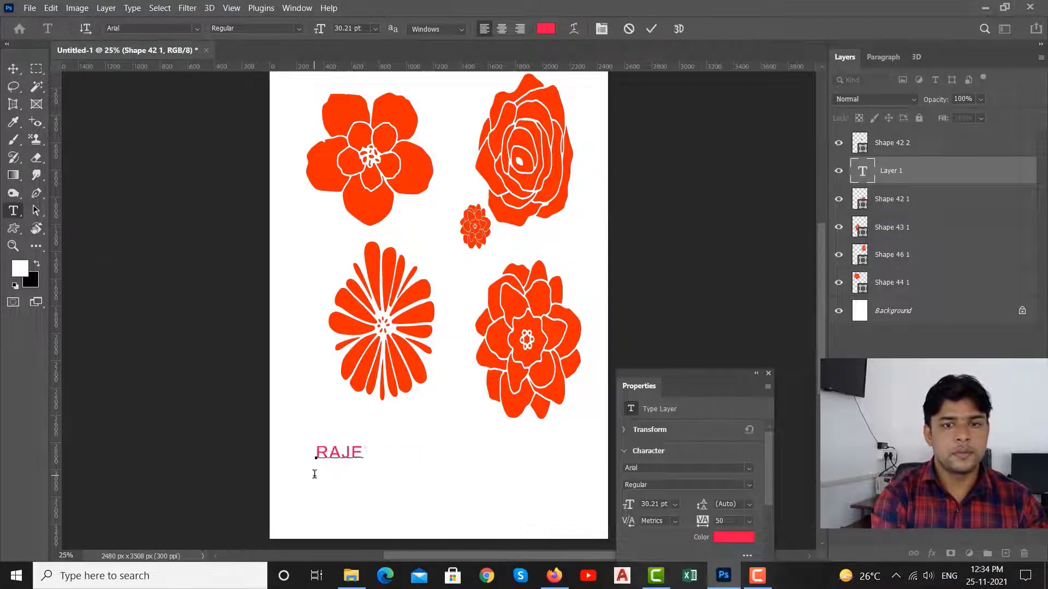
{"action": "type", "text": "SH"}
{"action": "key", "text": "ctrl+Return"}
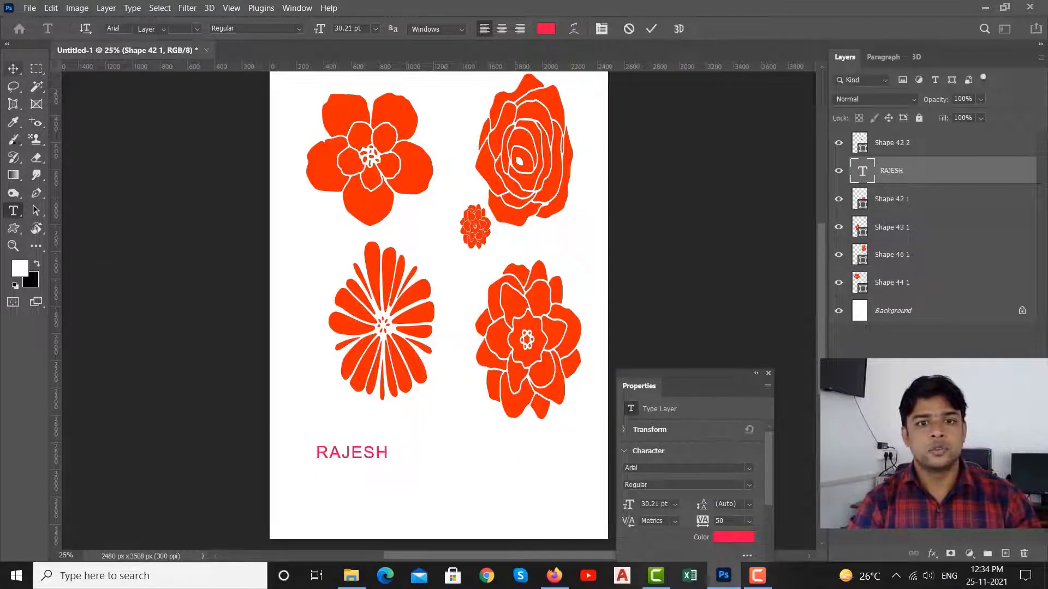
Step: Scale RAJESH up about three times, to roughly 89.78 pt
{"action": "key", "text": "v"}
{"action": "key", "text": "ctrl+t"}
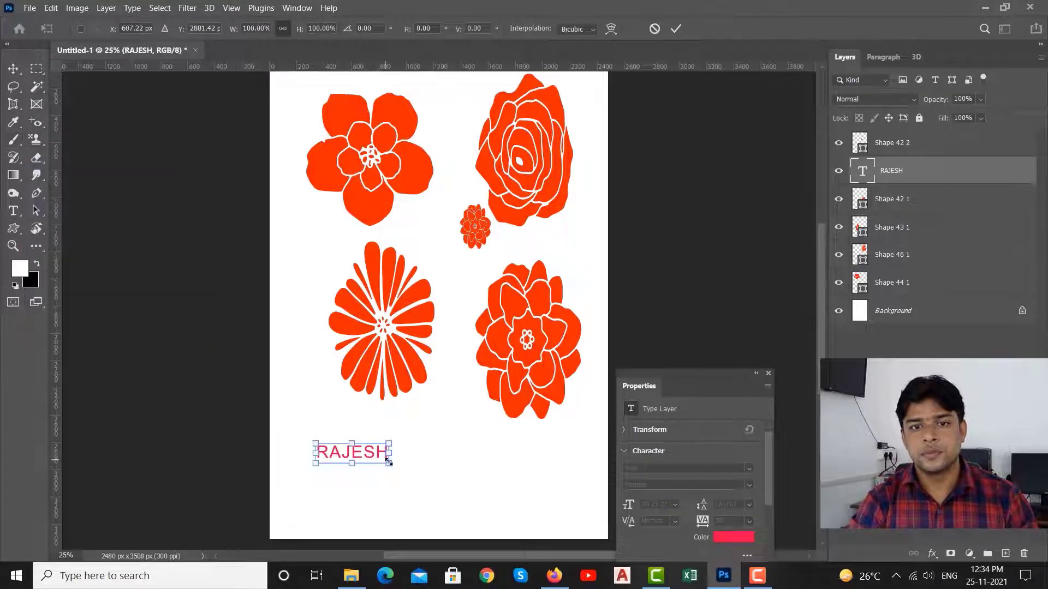
{"action": "left_click_drag", "start_coordinate": [388, 462], "coordinate": [533, 494]}
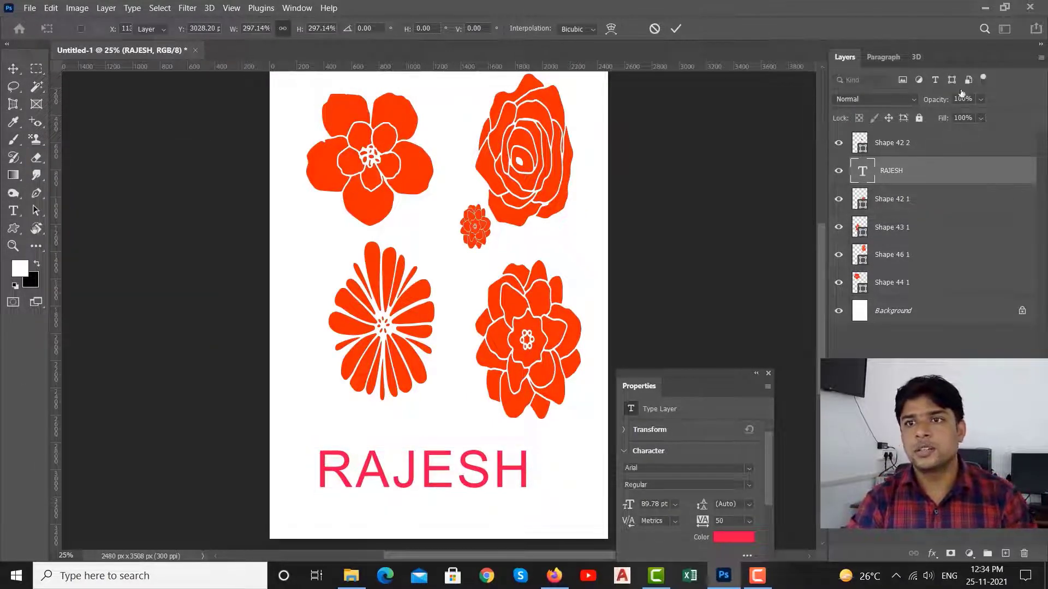
{"action": "key", "text": "Return"}
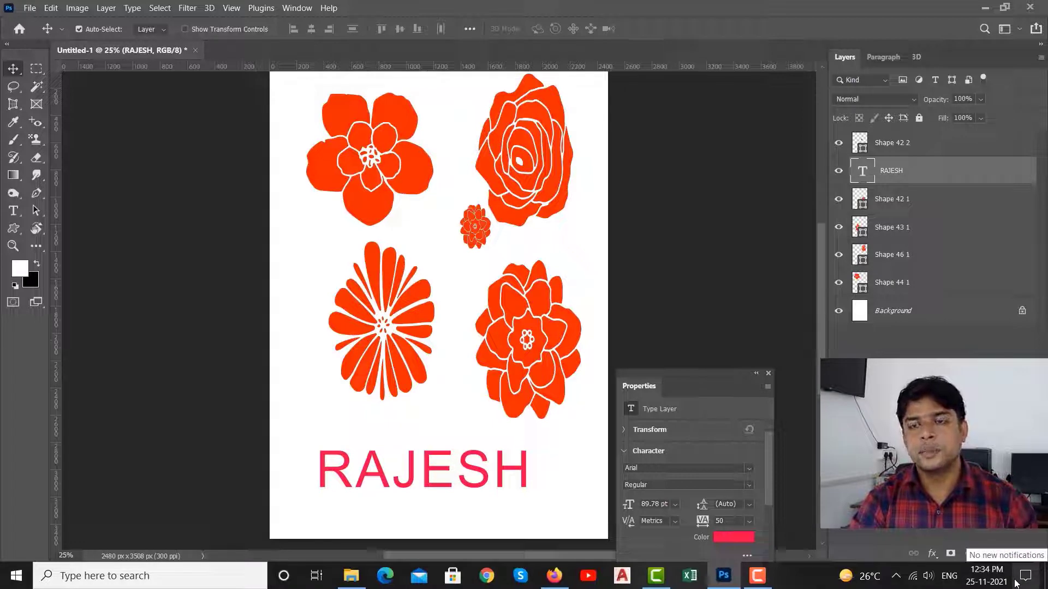
Step: Group layers Shape 42 2 through Shape 44 1 into Group 1 and hide it
{"action": "left_click", "coordinate": [952, 151]}
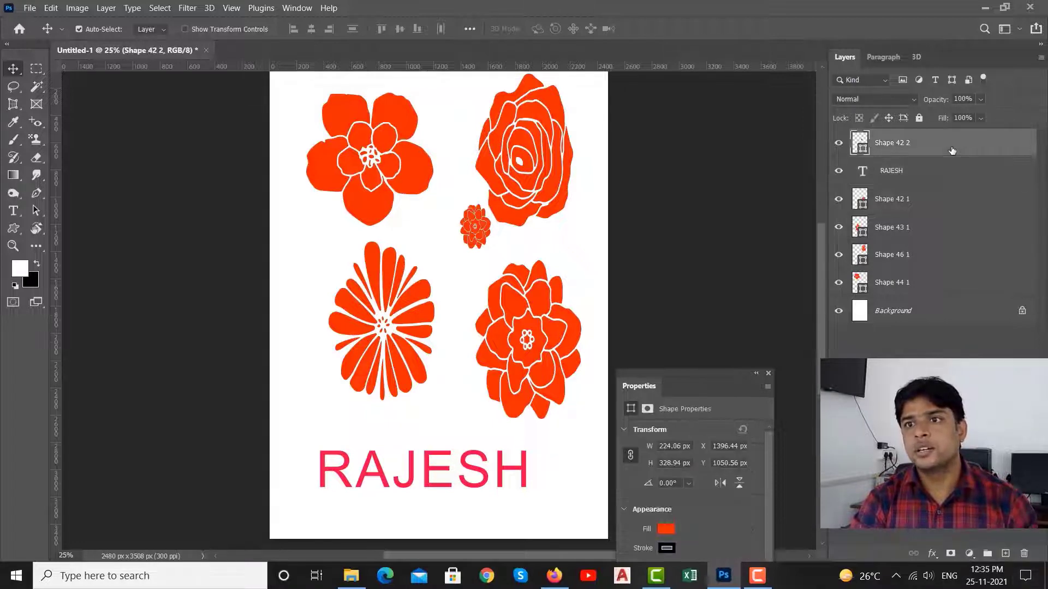
{"action": "left_click", "coordinate": [945, 284], "text": "shift"}
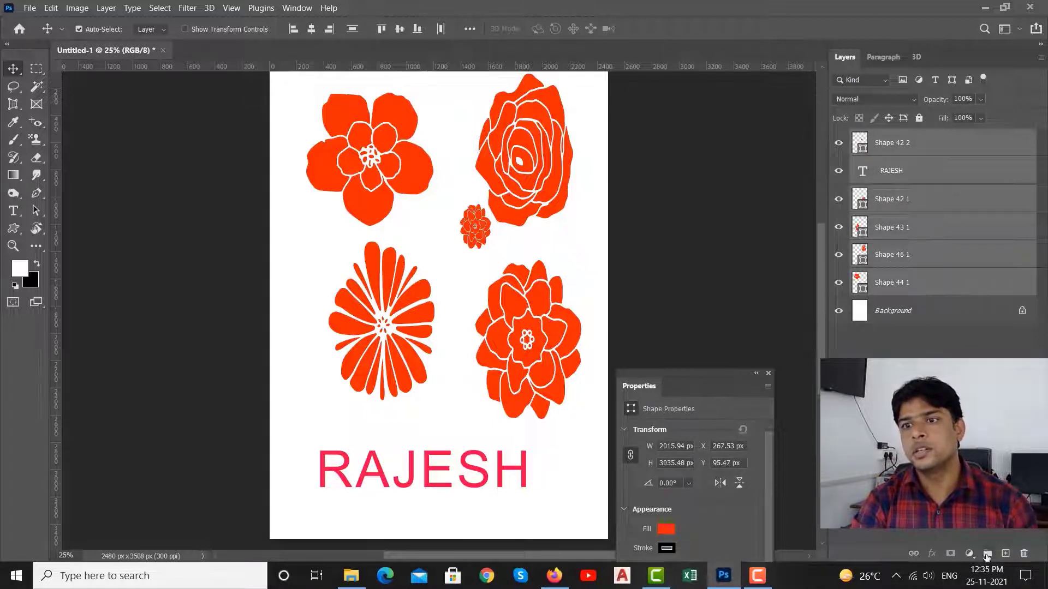
{"action": "left_click", "coordinate": [987, 556]}
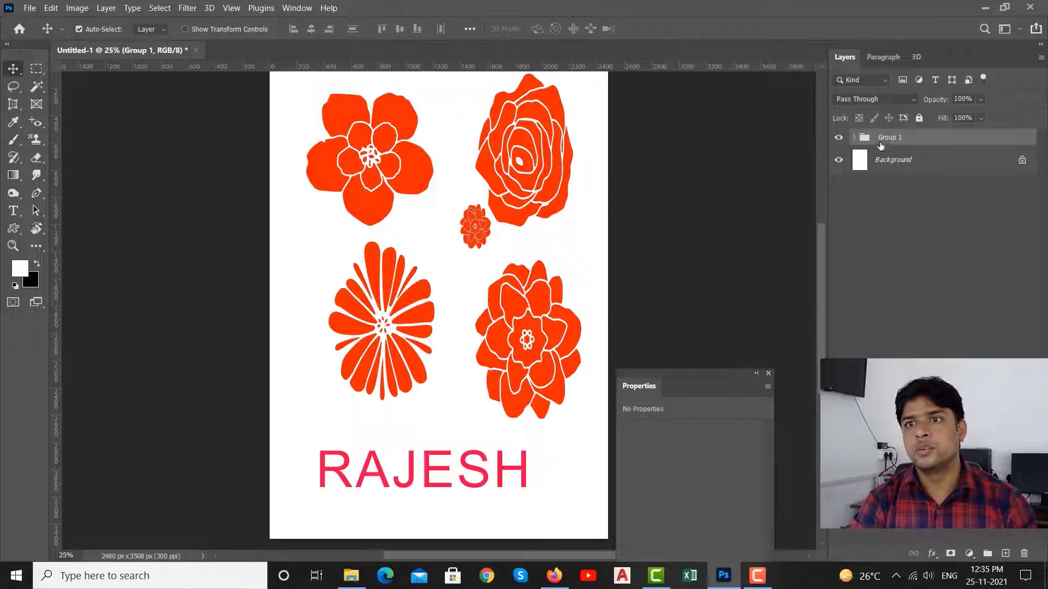
{"action": "left_click", "coordinate": [854, 138]}
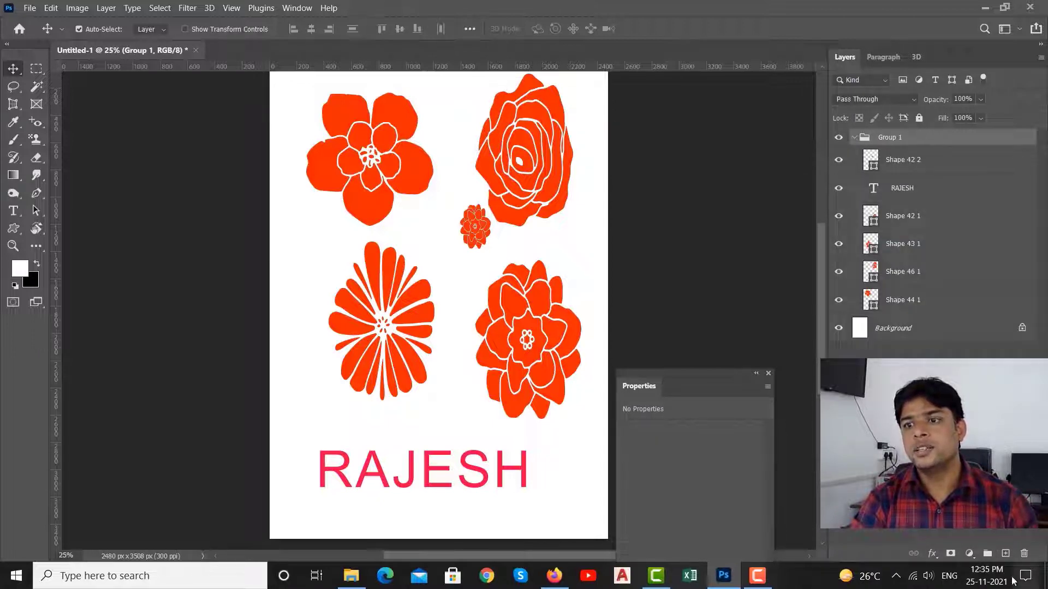
{"action": "left_click", "coordinate": [838, 138]}
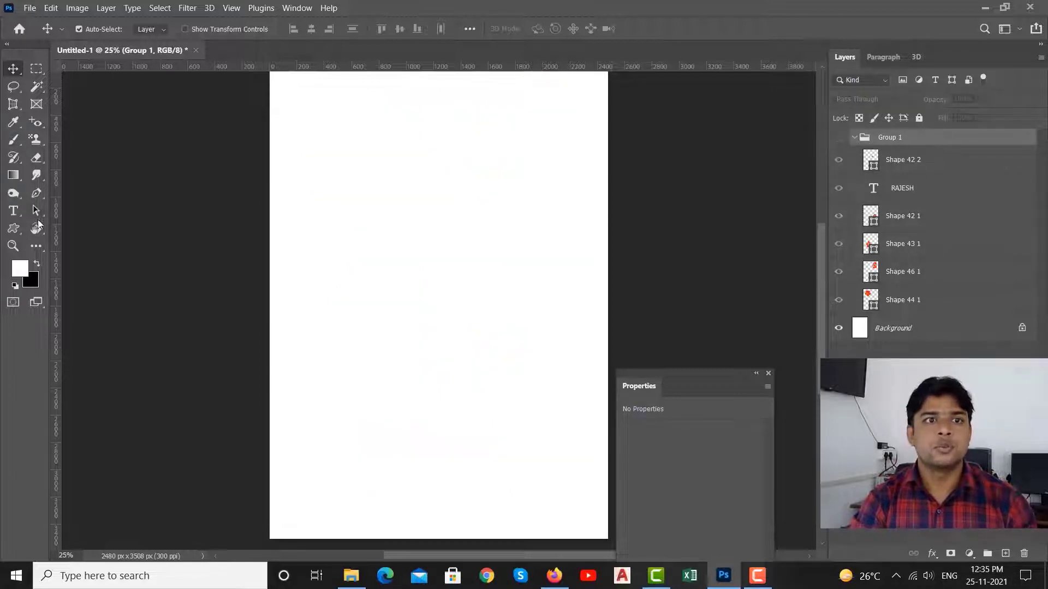
{"action": "left_click", "coordinate": [30, 8]}
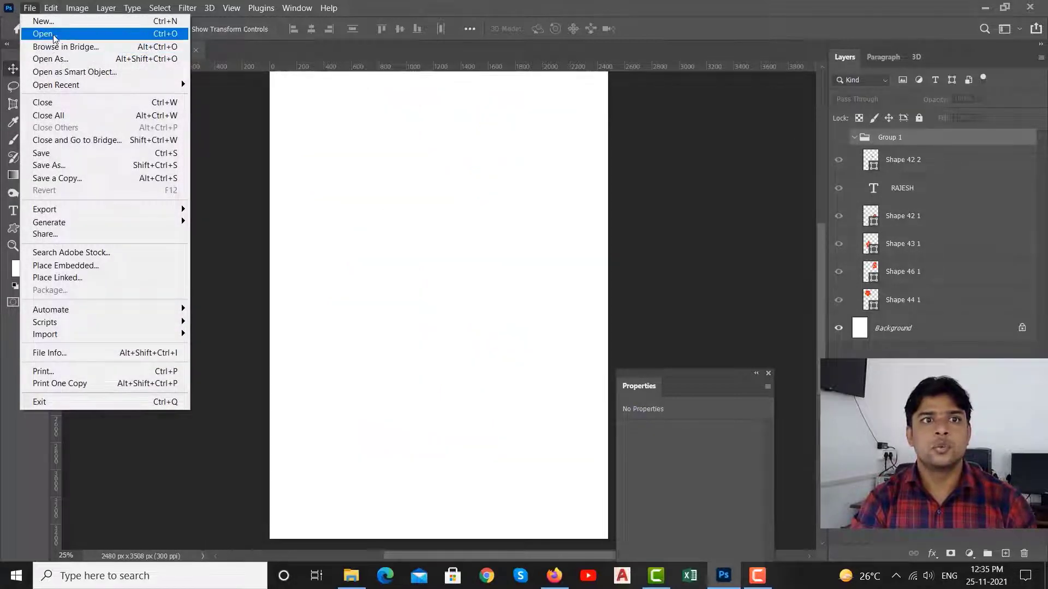
Step: Copy the spinach photo from the PHOTO - Copy folder into the collage as Layer 1
{"action": "left_click", "coordinate": [54, 34]}
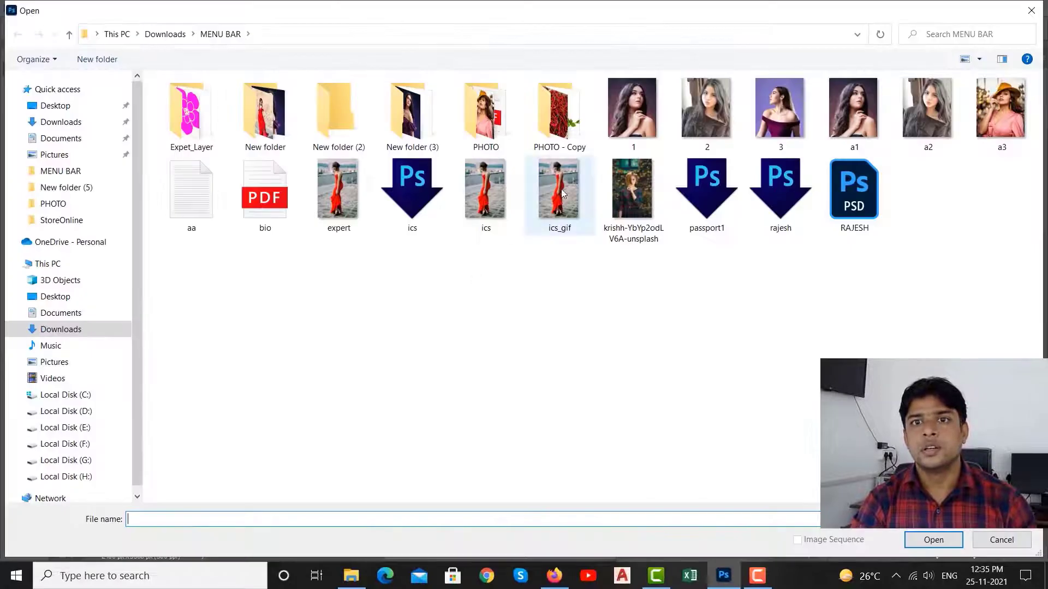
{"action": "double_click", "coordinate": [558, 149]}
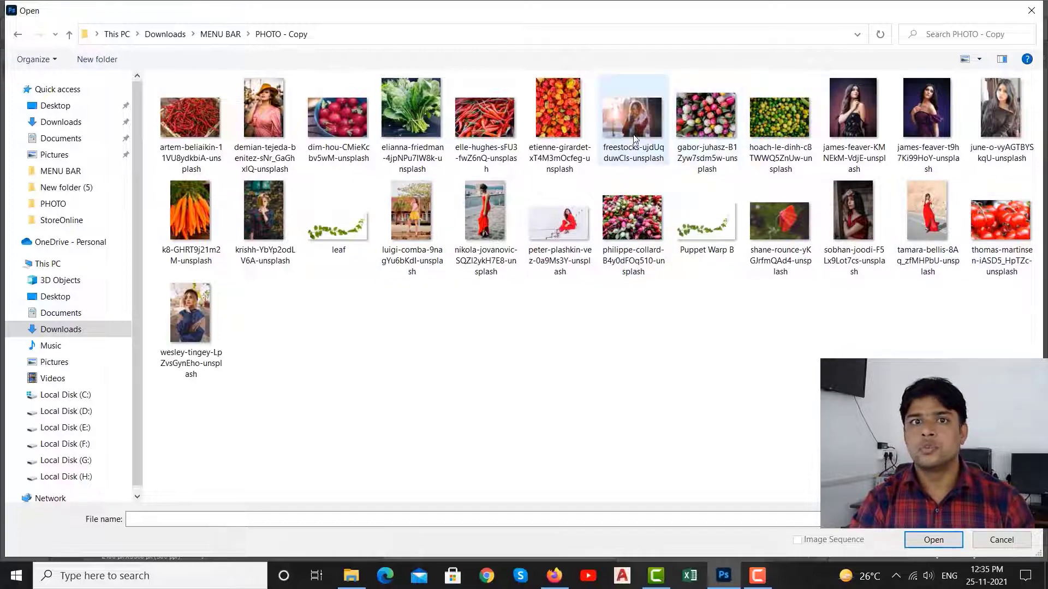
{"action": "double_click", "coordinate": [420, 124]}
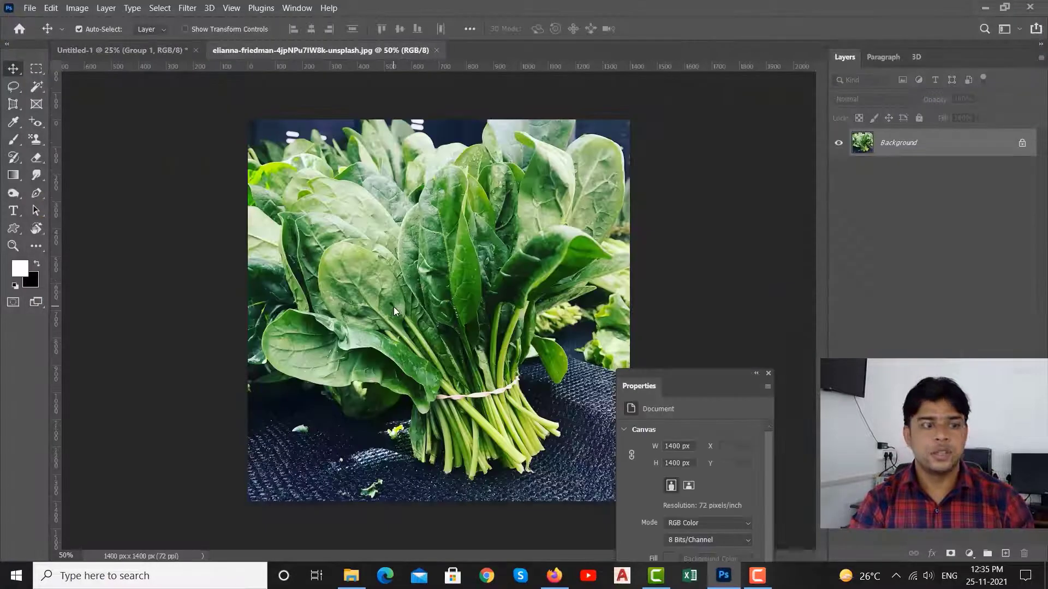
{"action": "key", "text": "ctrl+c"}
{"action": "key", "text": "ctrl+w"}
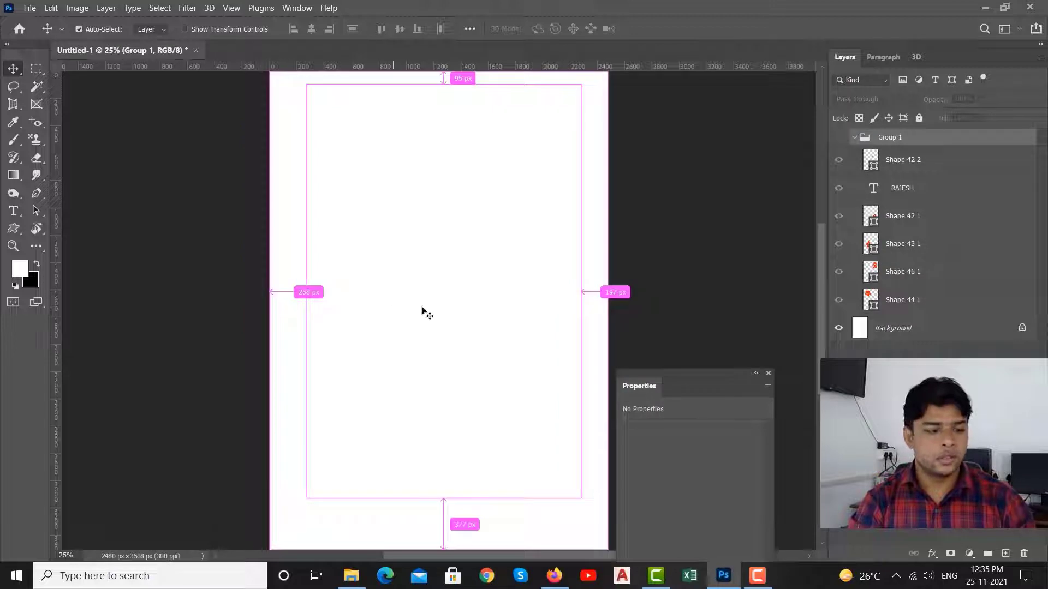
{"action": "key", "text": "ctrl+v"}
Step: Keep Group 1 hidden and move the spinach photo to the page's upper left
{"action": "mouse_move", "coordinate": [948, 159]}
{"action": "left_mouse_down"}
{"action": "mouse_move", "coordinate": [937, 134]}
{"action": "mouse_move", "coordinate": [886, 131]}
{"action": "left_mouse_up"}
{"action": "left_click", "coordinate": [840, 165]}
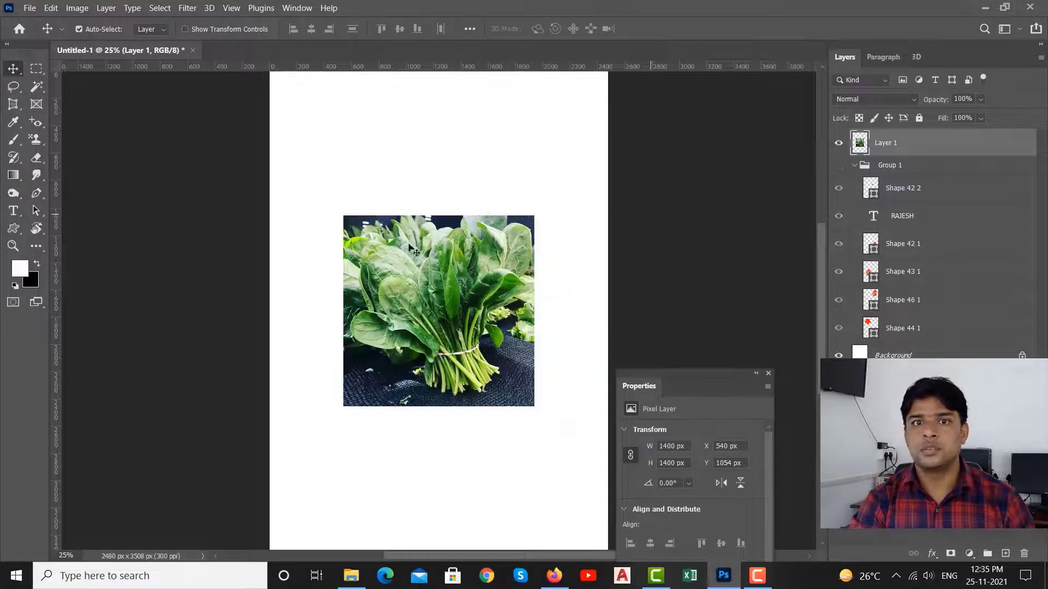
{"action": "left_click_drag", "start_coordinate": [404, 254], "coordinate": [361, 146]}
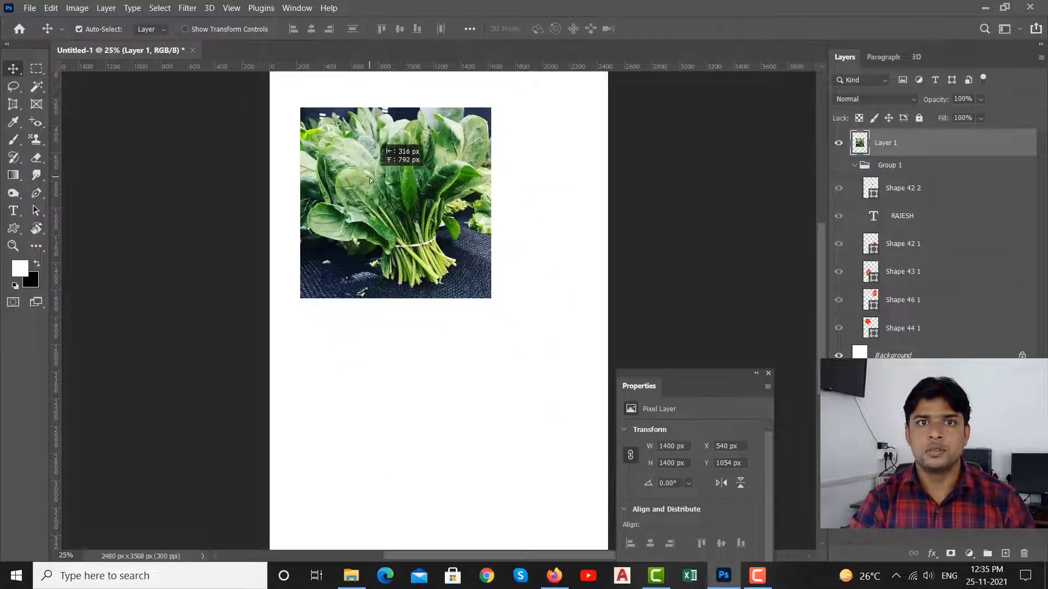
Step: Paste a rectangular crop of the peter-plashkin woman on steps into the collage as Layer 2
{"action": "left_click", "coordinate": [30, 8]}
{"action": "left_click", "coordinate": [39, 32]}
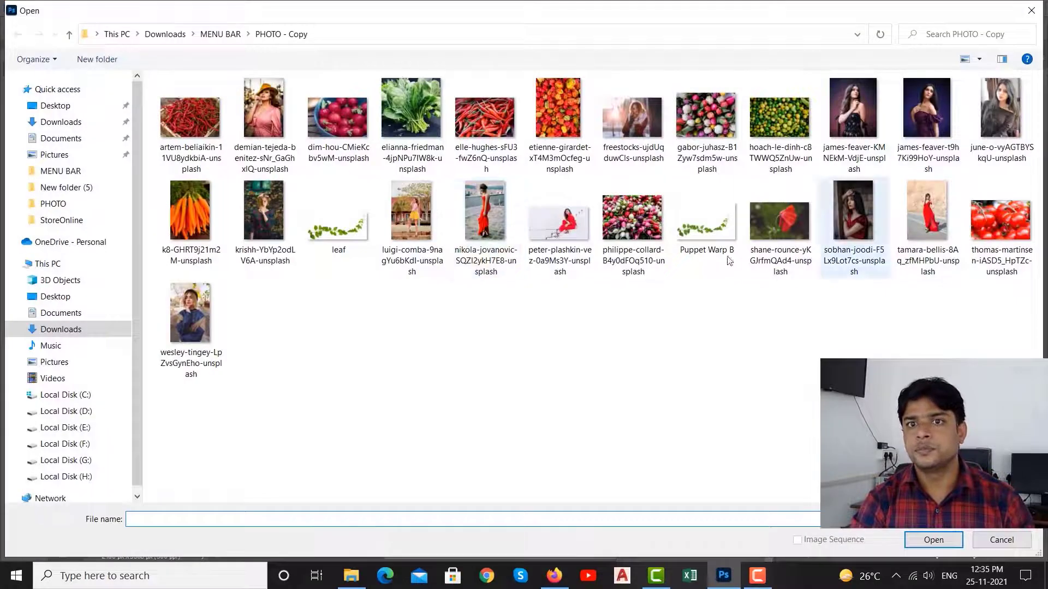
{"action": "double_click", "coordinate": [572, 224]}
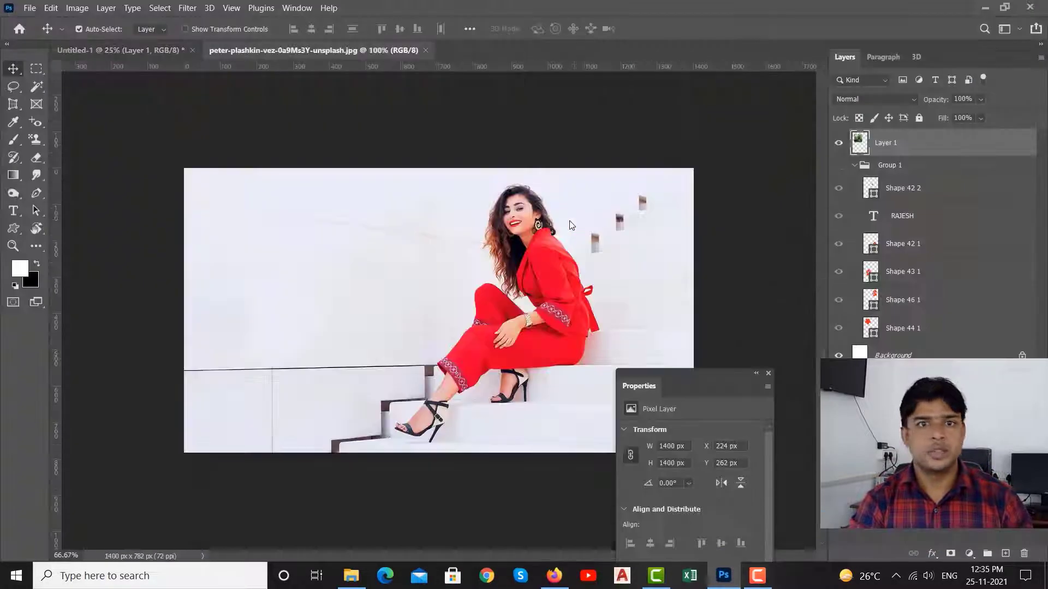
{"action": "left_click", "coordinate": [39, 68]}
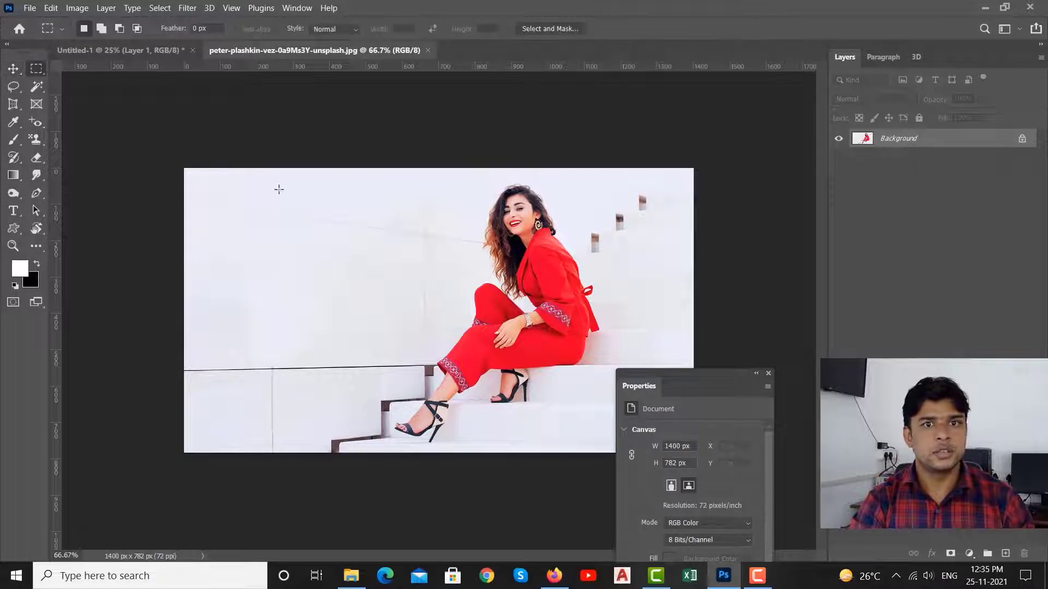
{"action": "left_click_drag", "start_coordinate": [370, 170], "coordinate": [635, 461]}
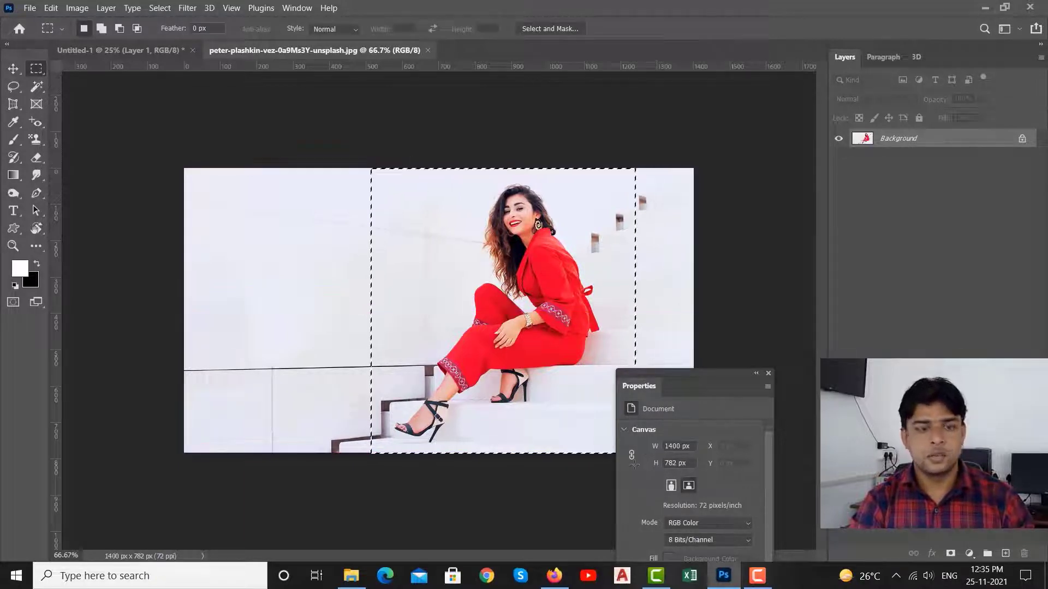
{"action": "key", "text": "ctrl+c"}
{"action": "key", "text": "ctrl+w"}
{"action": "key", "text": "ctrl+v"}
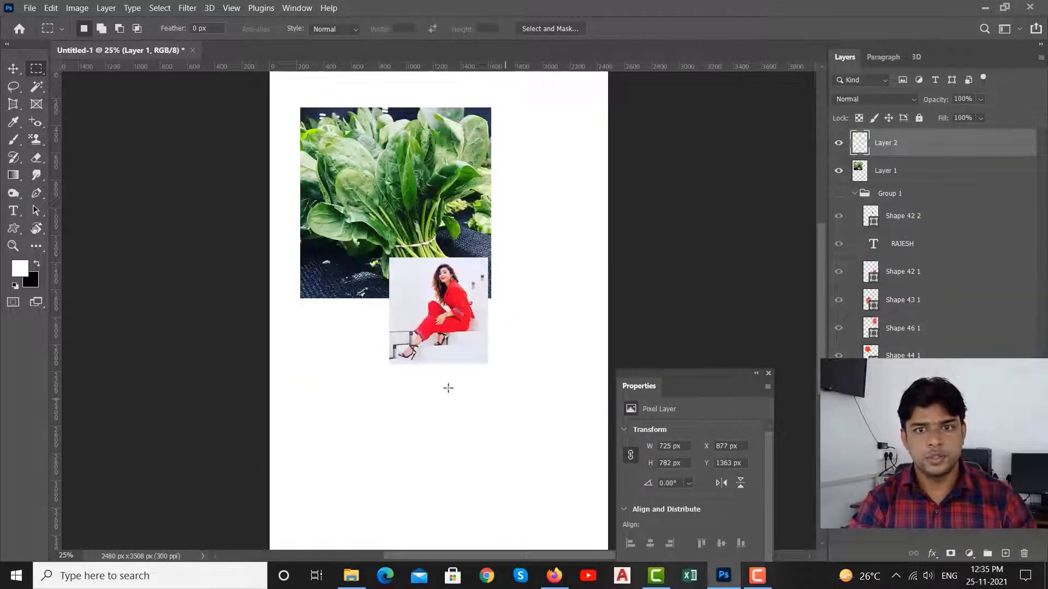
{"action": "left_click", "coordinate": [35, 9]}
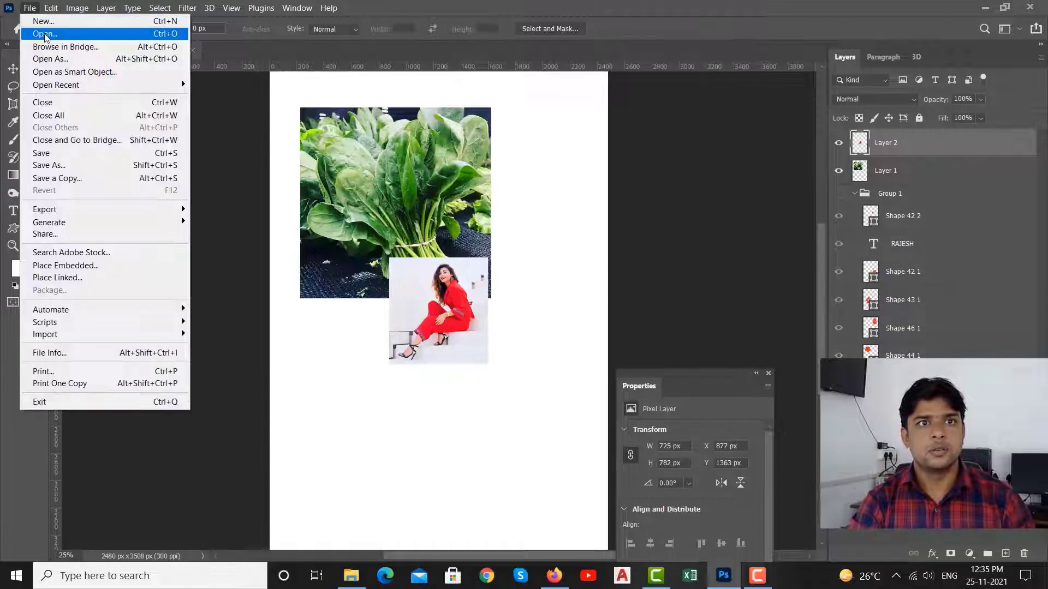
{"action": "left_click", "coordinate": [34, 32]}
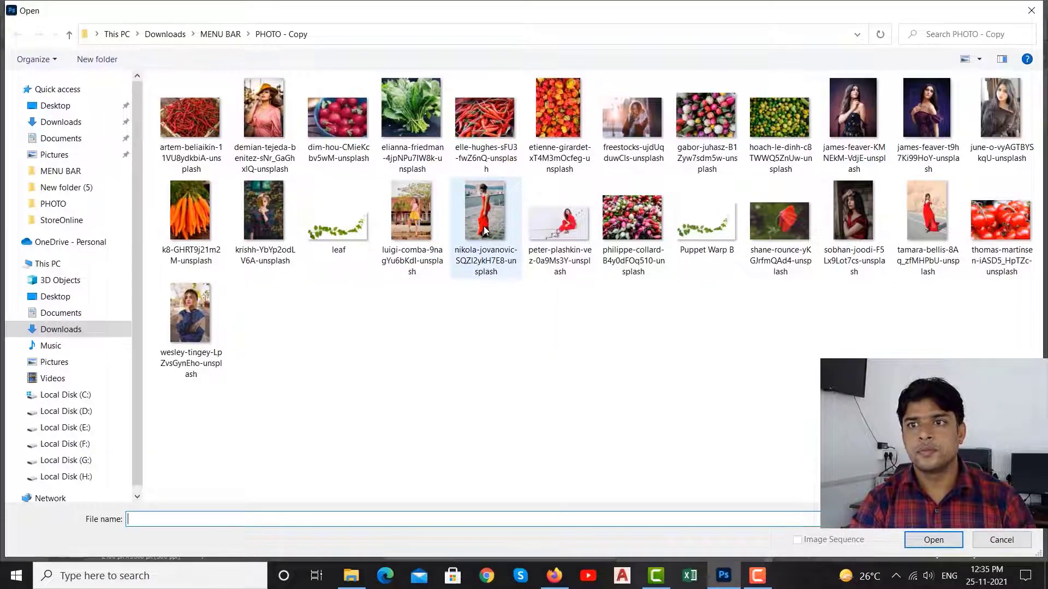
Step: Paste the whole nikola-jovanovic red-dress photo as Layer 3, positioned below the spinach
{"action": "double_click", "coordinate": [476, 211]}
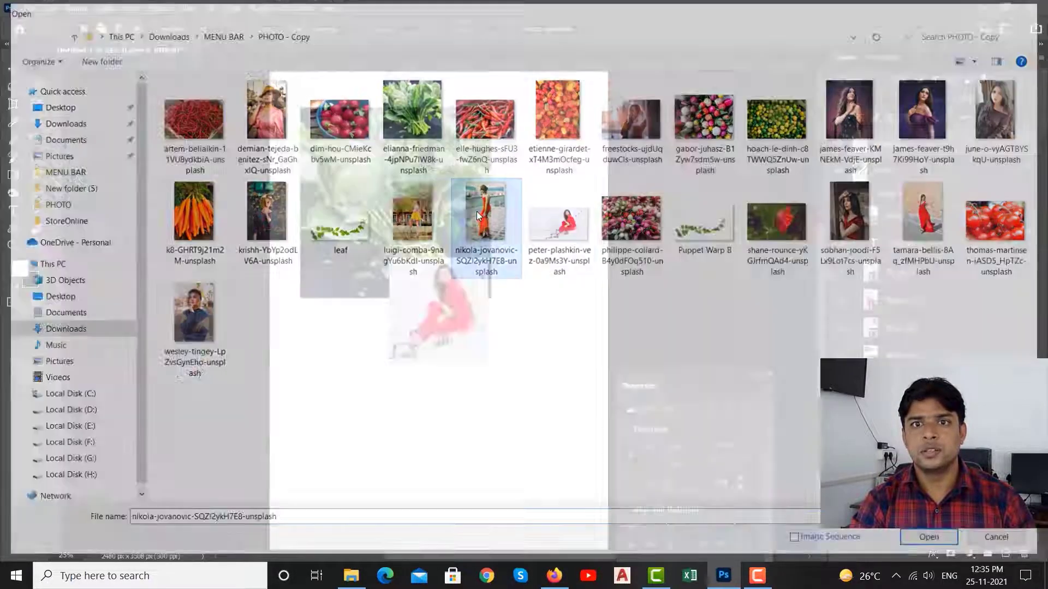
{"action": "key", "text": "ctrl+a"}
{"action": "key", "text": "ctrl+c"}
{"action": "key", "text": "ctrl+w"}
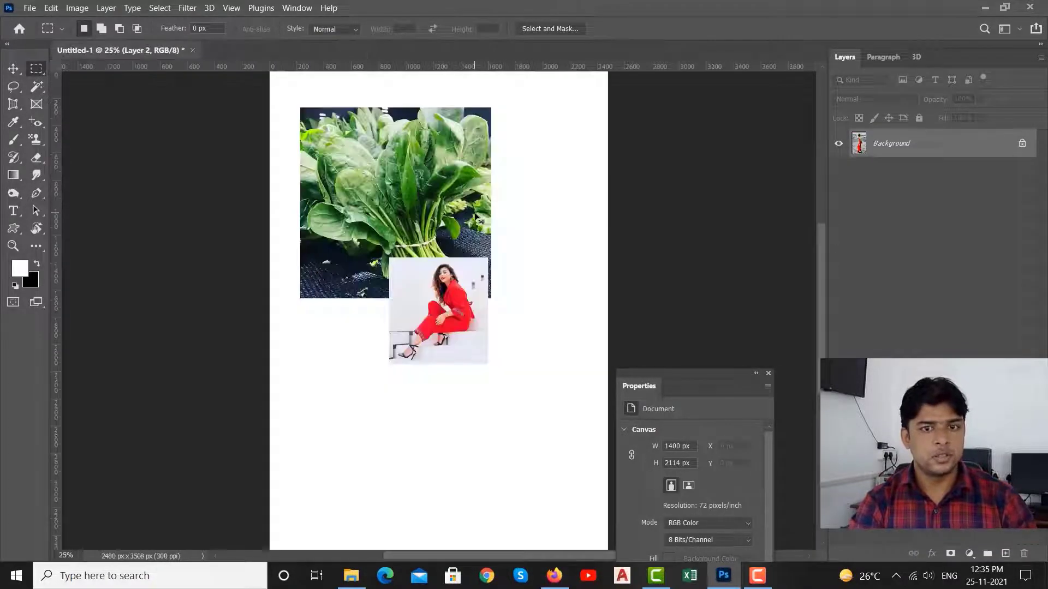
{"action": "key", "text": "ctrl+v"}
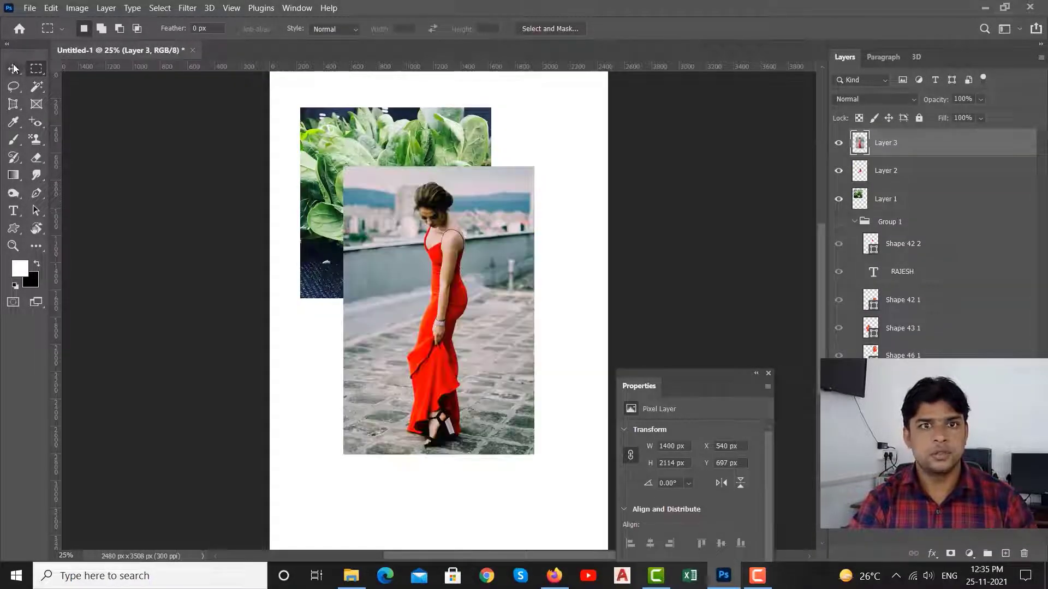
{"action": "left_click", "coordinate": [14, 68]}
{"action": "mouse_move", "coordinate": [460, 167]}
{"action": "left_mouse_down"}
{"action": "mouse_move", "coordinate": [443, 284]}
{"action": "mouse_move", "coordinate": [506, 159]}
{"action": "left_mouse_up"}
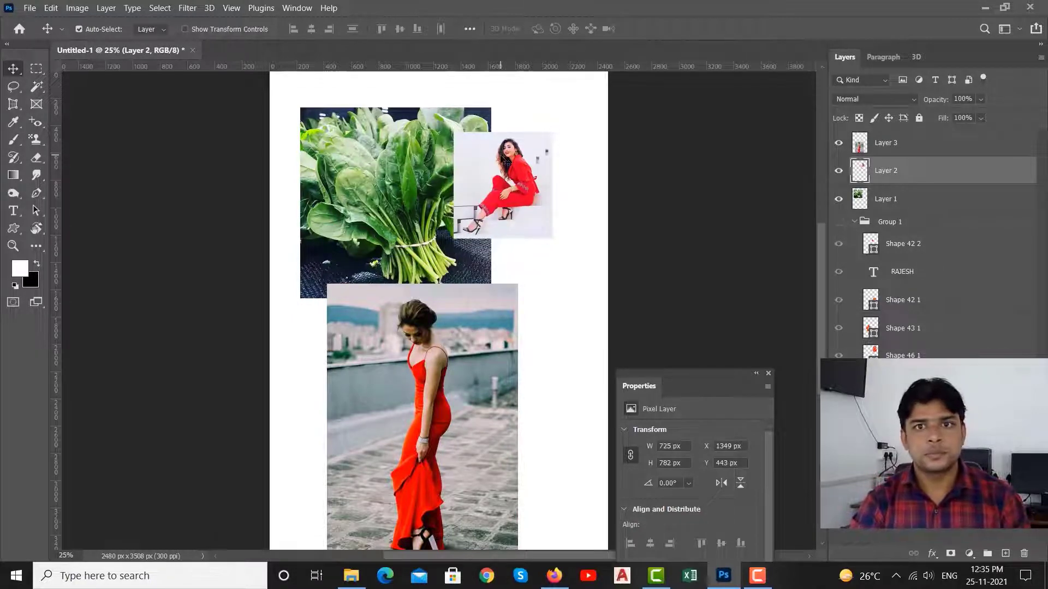
Step: Nudge the seated-woman photo to X 1529, Y 571 px, turn off Auto-Select, and open Save As
{"action": "left_click", "coordinate": [30, 8]}
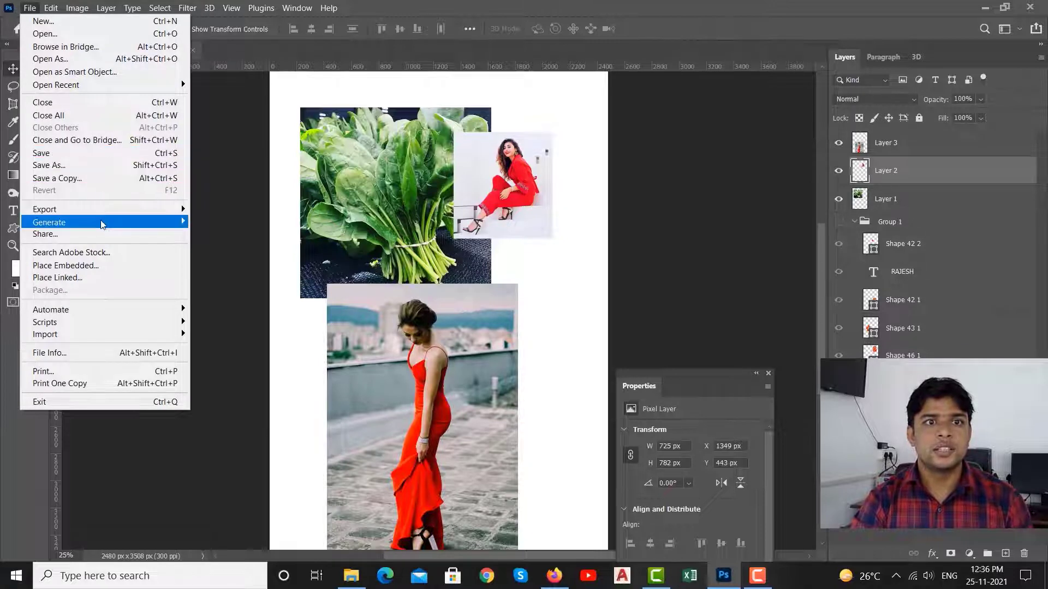
{"action": "mouse_move", "coordinate": [49, 222]}
{"action": "left_click", "coordinate": [231, 221]}
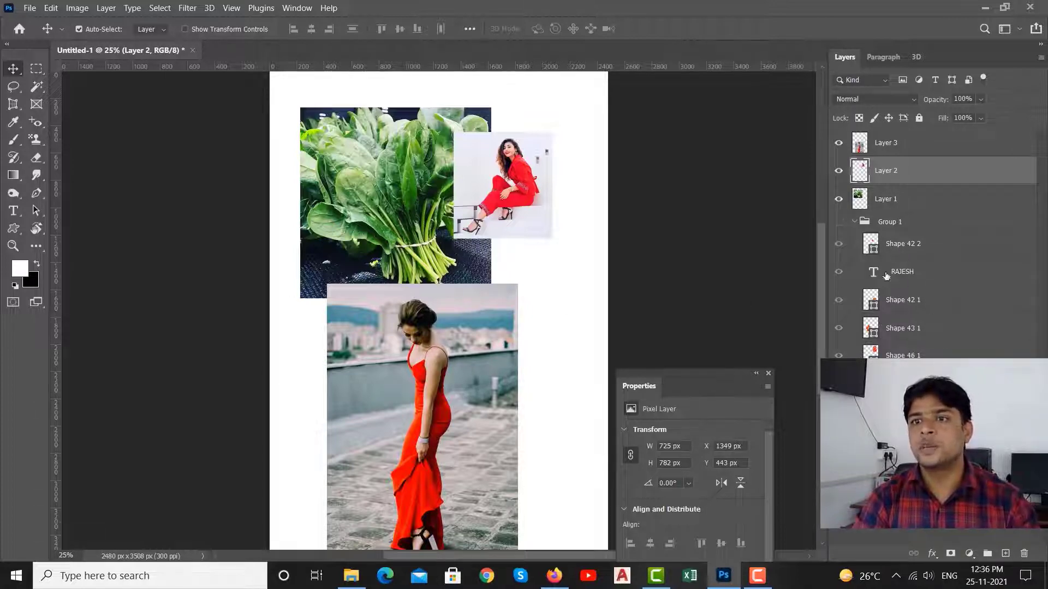
{"action": "left_click_drag", "start_coordinate": [528, 188], "coordinate": [550, 207]}
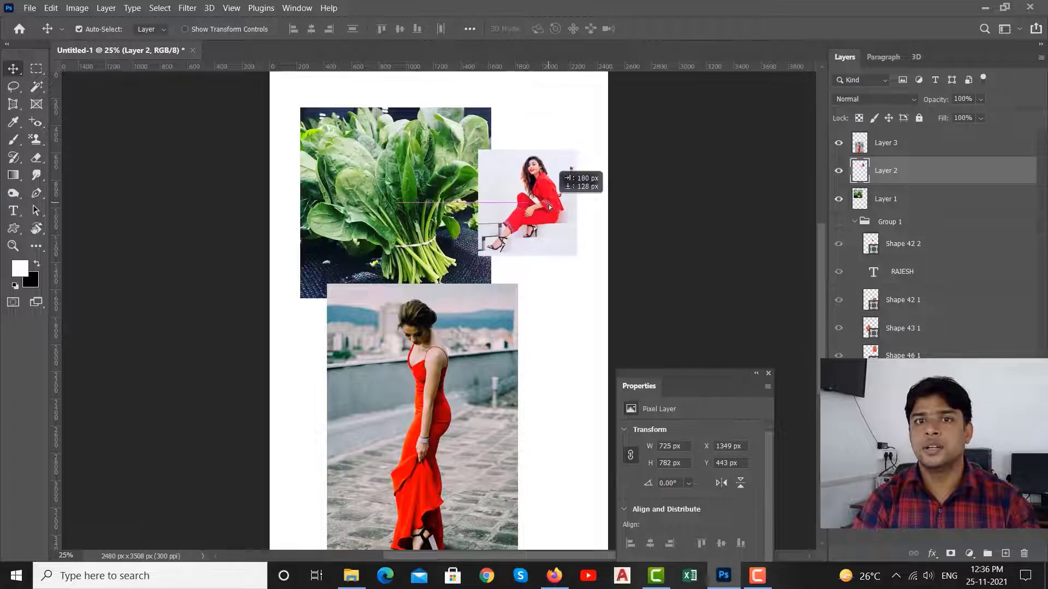
{"action": "key", "text": "ctrl"}
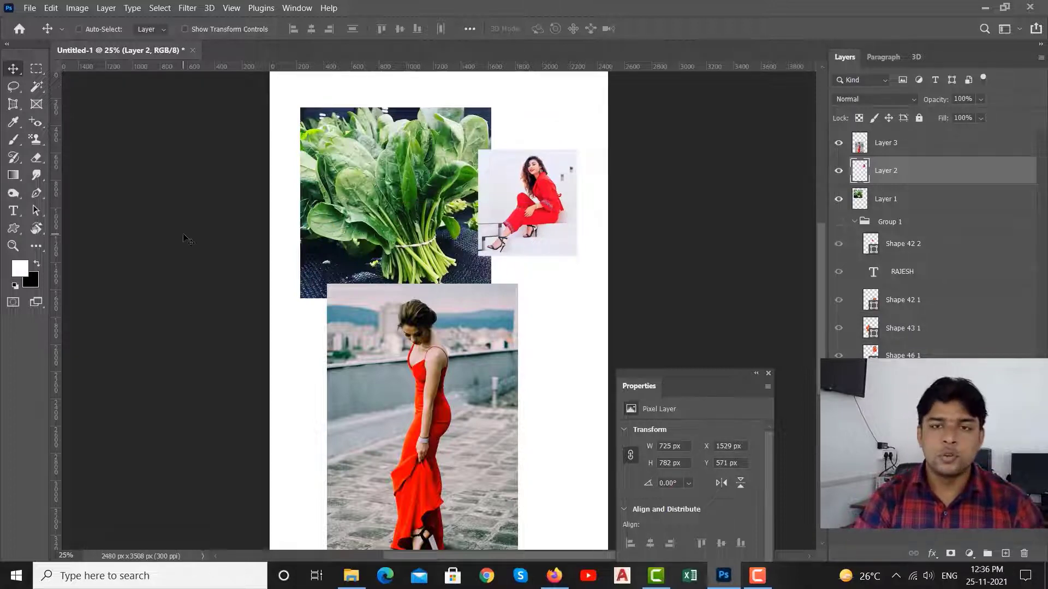
{"action": "key", "text": "ctrl+s"}
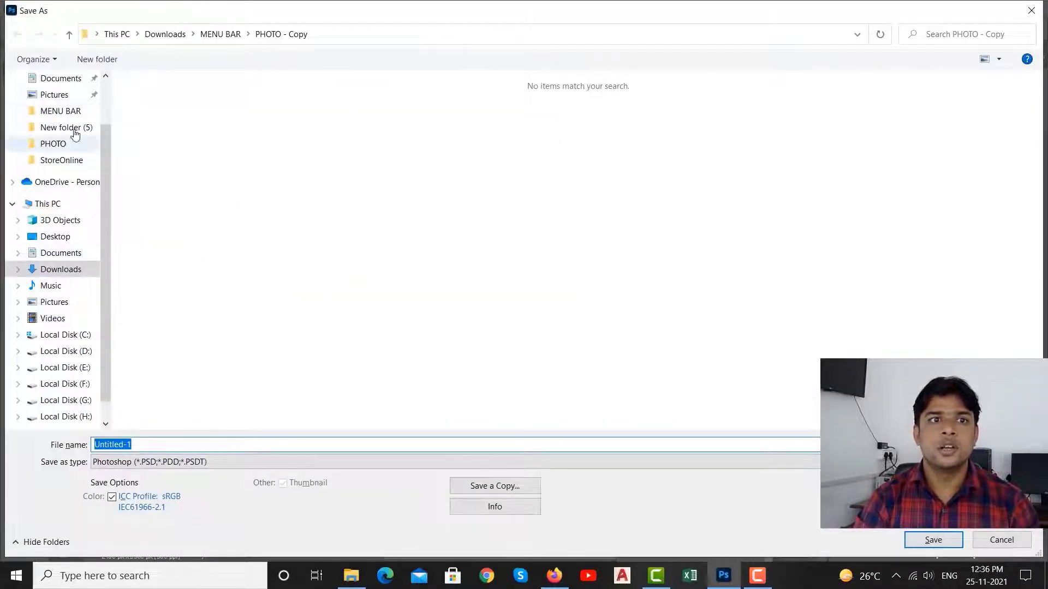
Step: Create a new folder named Generate inside MENU BAR and enter it
{"action": "left_click", "coordinate": [77, 112]}
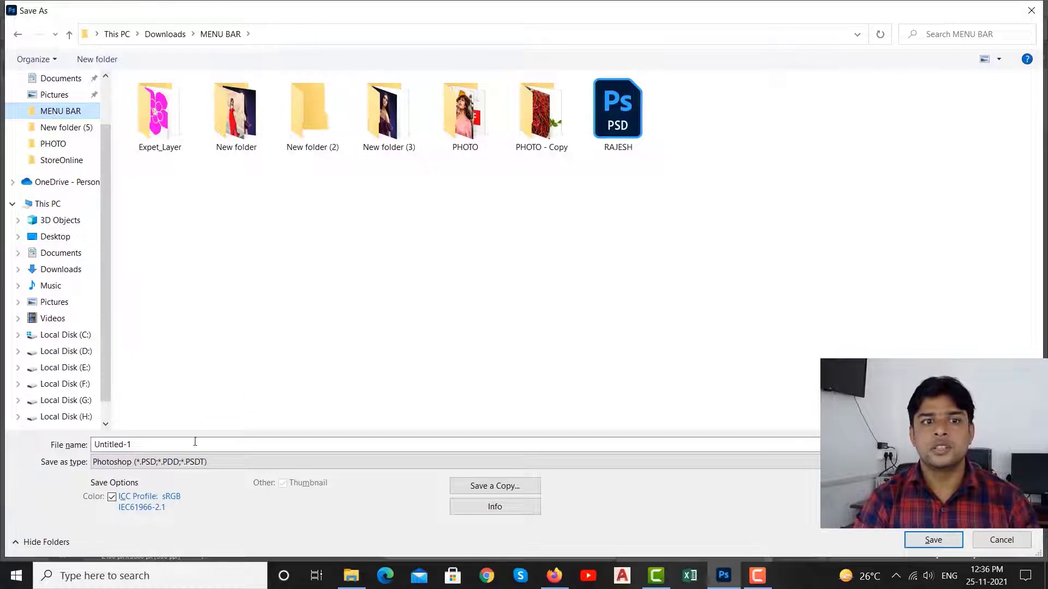
{"action": "right_click", "coordinate": [275, 282]}
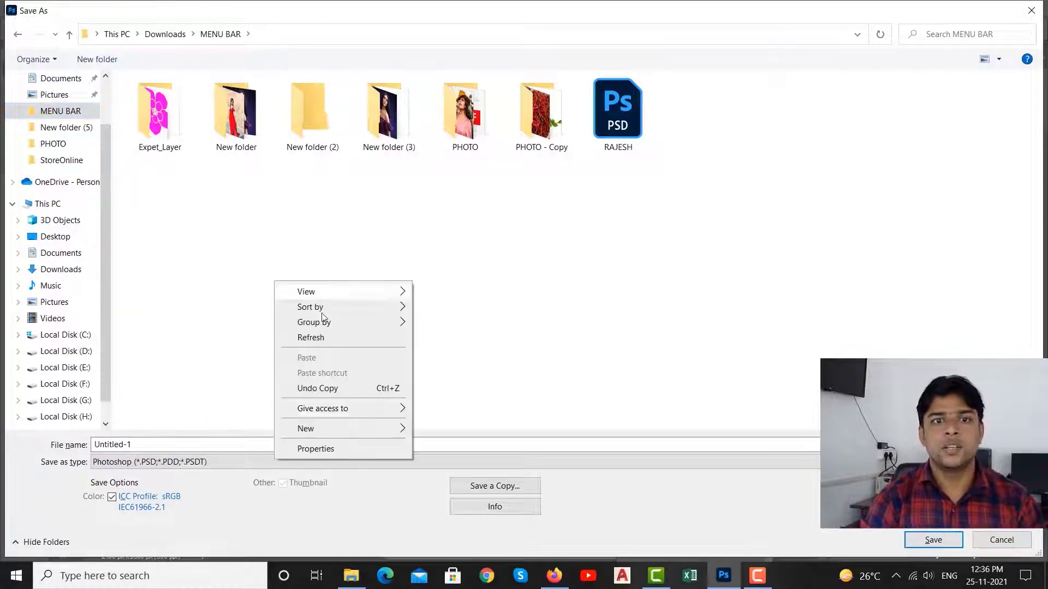
{"action": "left_click", "coordinate": [473, 259]}
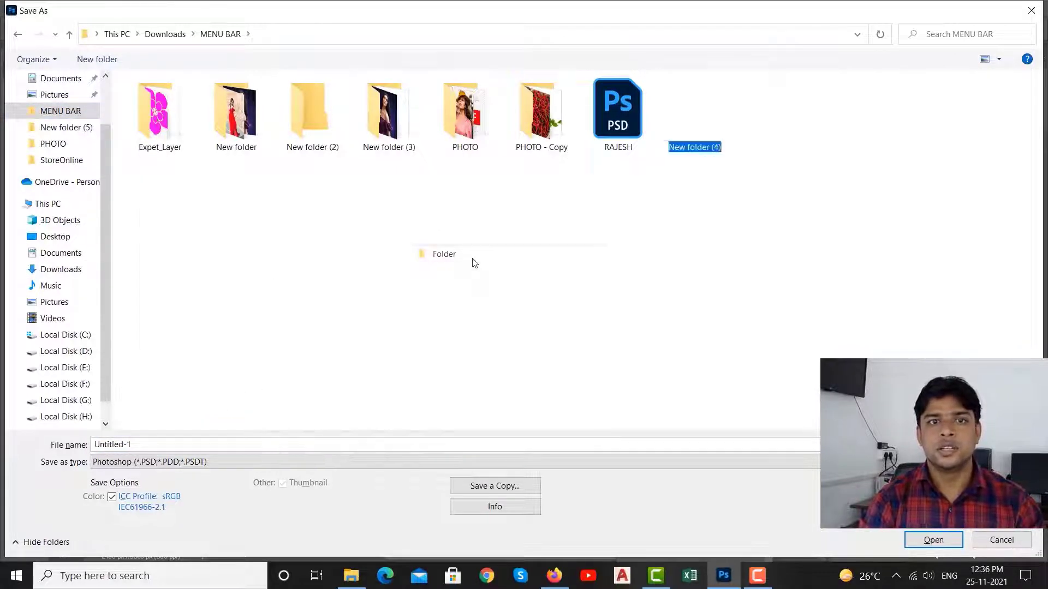
{"action": "type", "text": "Gener"}
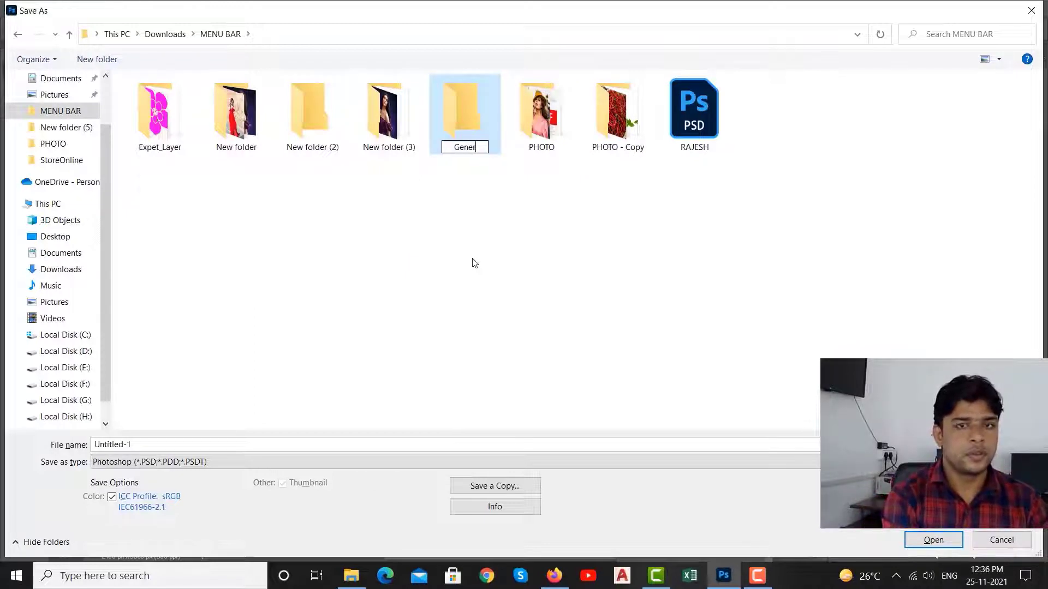
{"action": "type", "text": "ate"}
{"action": "key", "text": "Return"}
{"action": "key", "text": "Return"}
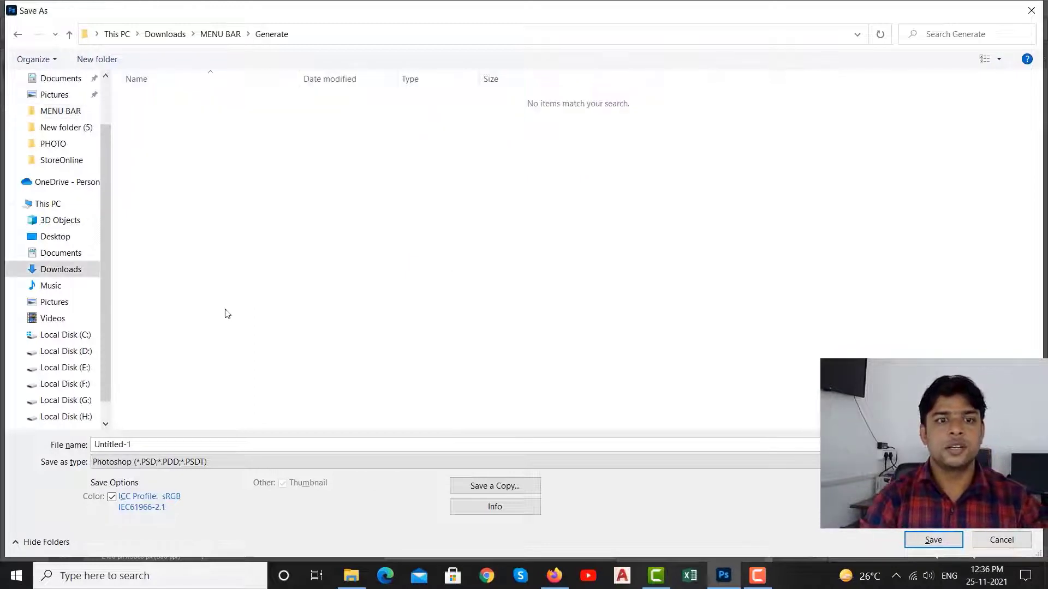
Step: Save the collage there as a PSD under the new file name, confirming Maximize Compatibility
{"action": "double_click", "coordinate": [156, 444]}
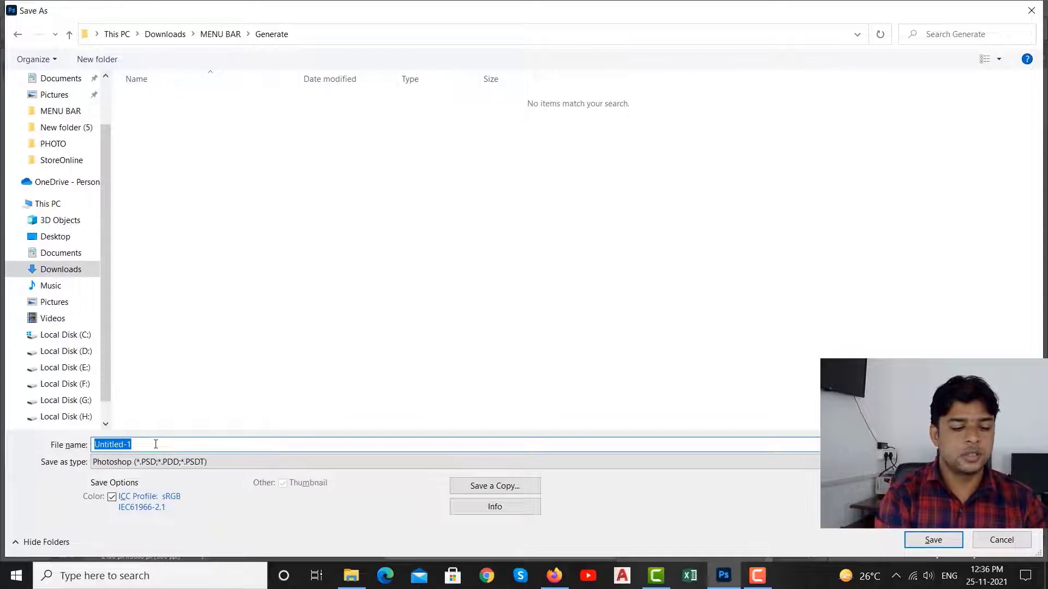
{"action": "type", "text": "rd"}
{"action": "key", "text": "Return"}
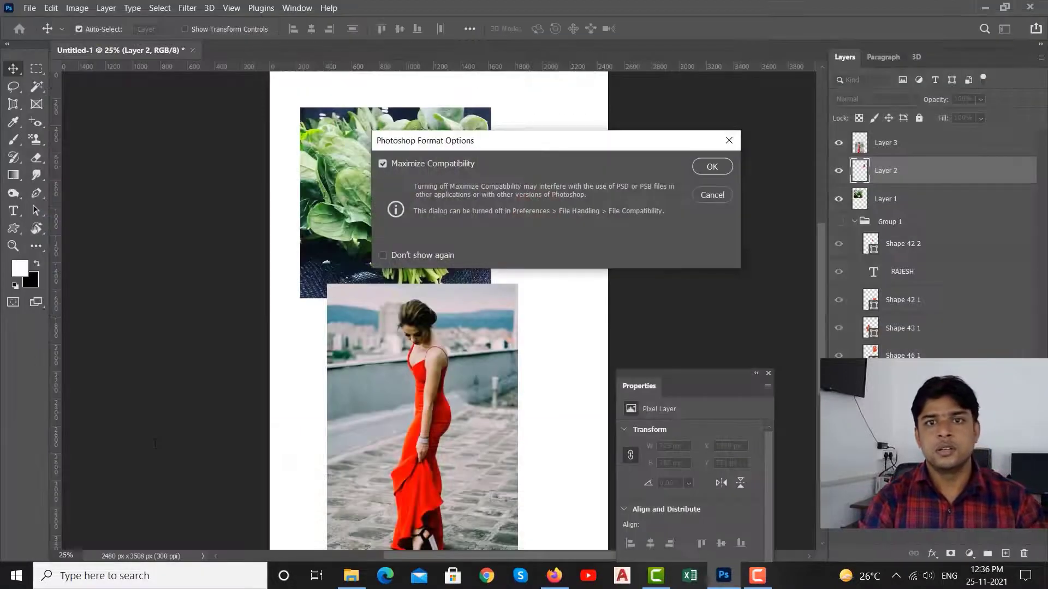
{"action": "key", "text": "Return"}
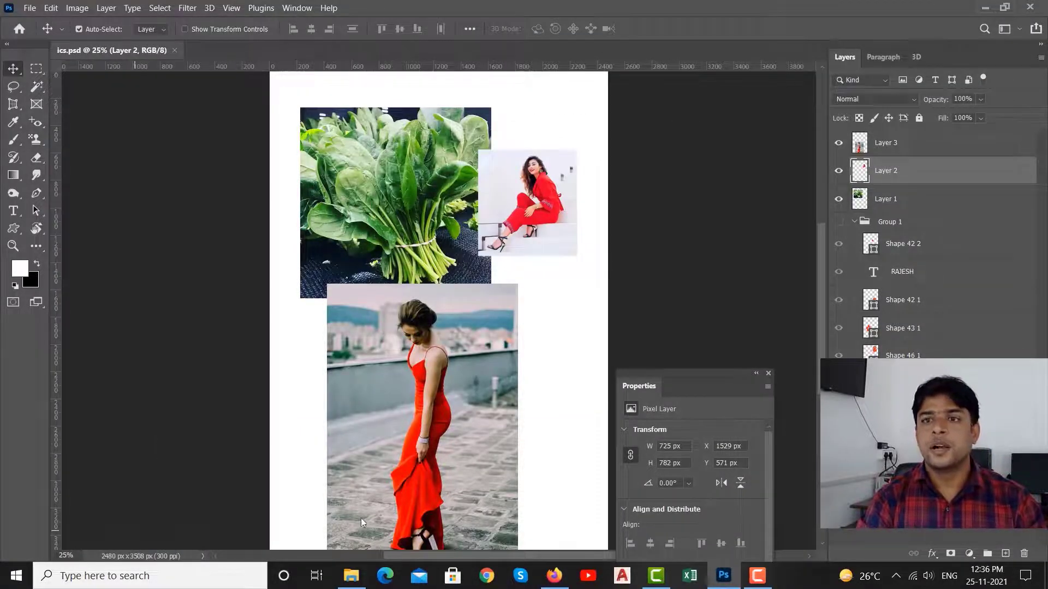
Step: Rename Layer 3 to 'Layer 3.jpg', resave, and check the MENU BAR folder in File Explorer
{"action": "double_click", "coordinate": [896, 144]}
{"action": "type", "text": ".jpg"}
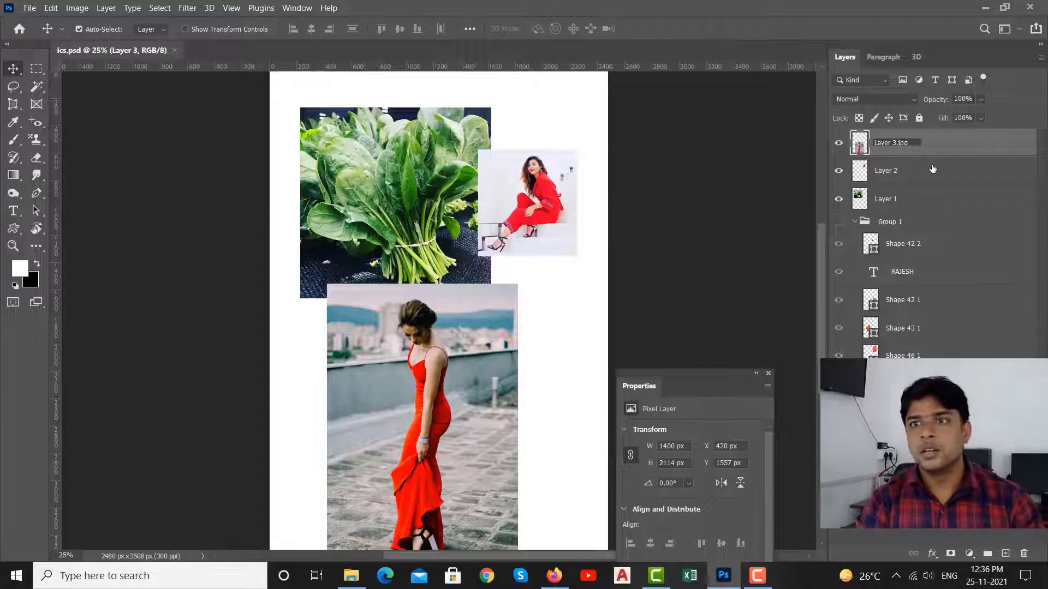
{"action": "key", "text": "Return"}
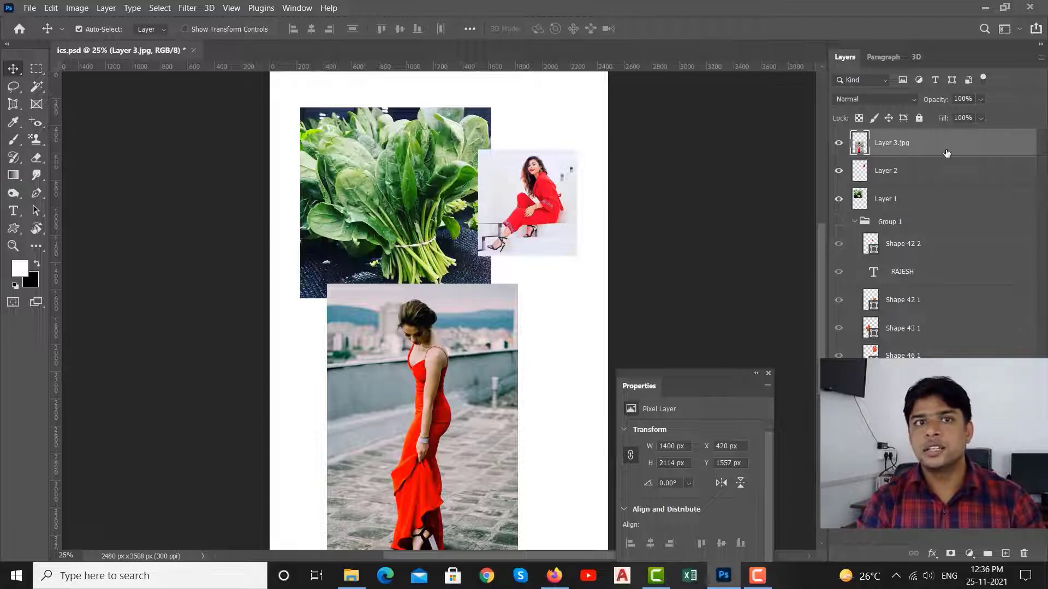
{"action": "key", "text": "ctrl+s"}
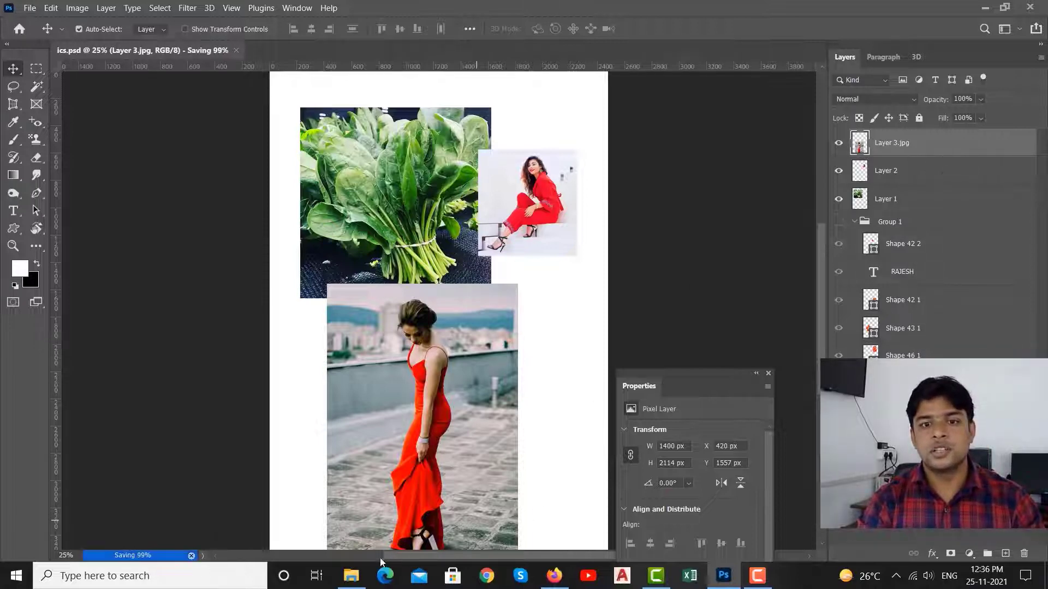
{"action": "left_click", "coordinate": [351, 576]}
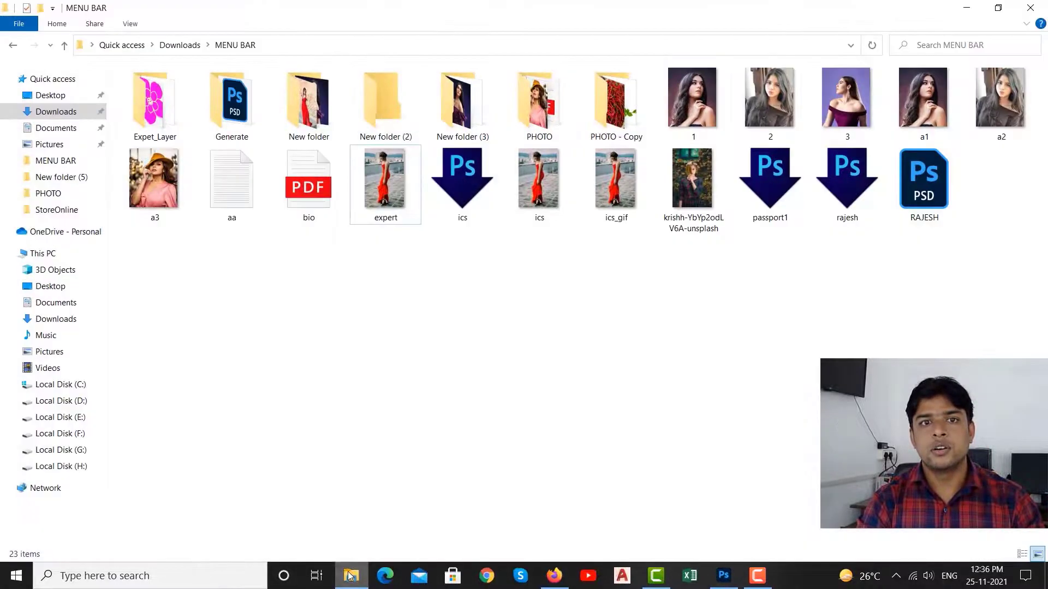
Step: Check the exported Layer 3 JPG (1400 x 1951) in Generate's ics-assets folder, then return to Photoshop
{"action": "double_click", "coordinate": [253, 123]}
{"action": "double_click", "coordinate": [158, 128]}
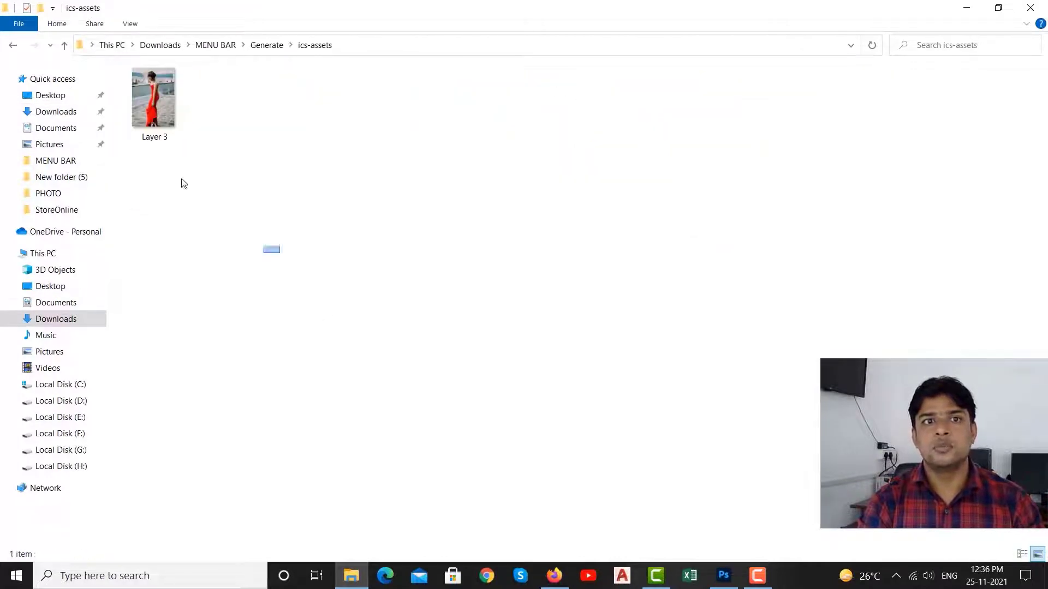
{"action": "left_click_drag", "start_coordinate": [184, 182], "coordinate": [134, 100]}
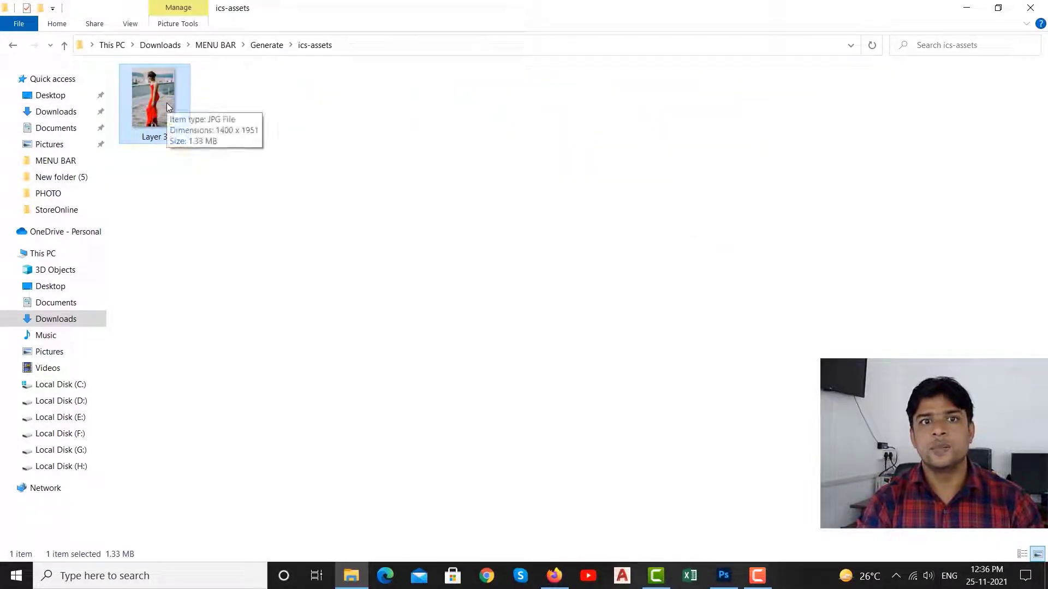
{"action": "left_click", "coordinate": [966, 8]}
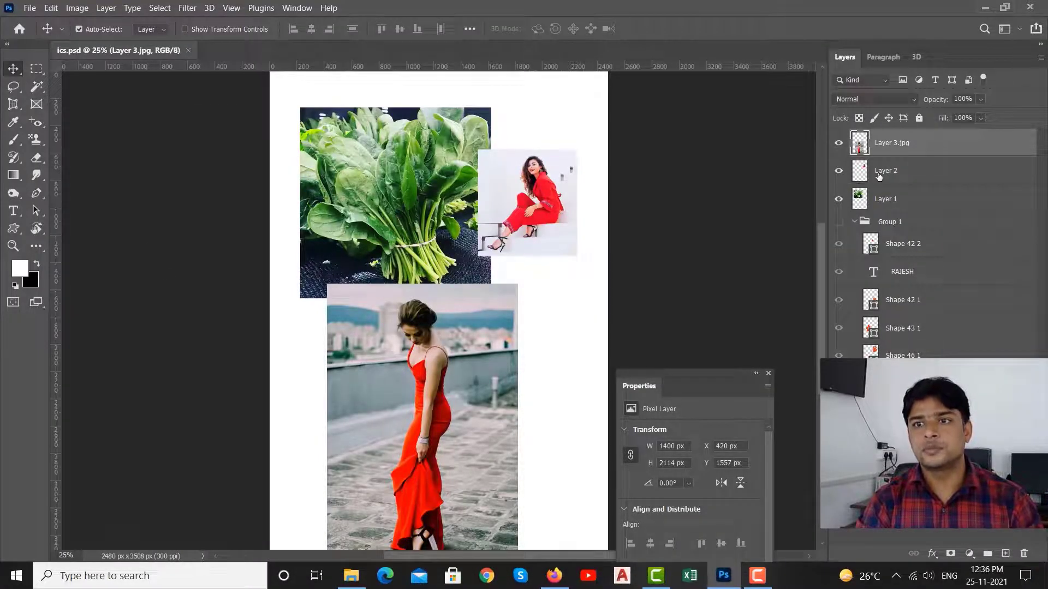
Step: Hide Layers 1–3, show Group 1, and nudge the RAJESH text slightly up
{"action": "left_click", "coordinate": [838, 143]}
{"action": "left_click", "coordinate": [839, 171]}
{"action": "left_click", "coordinate": [839, 199]}
{"action": "left_click", "coordinate": [839, 222]}
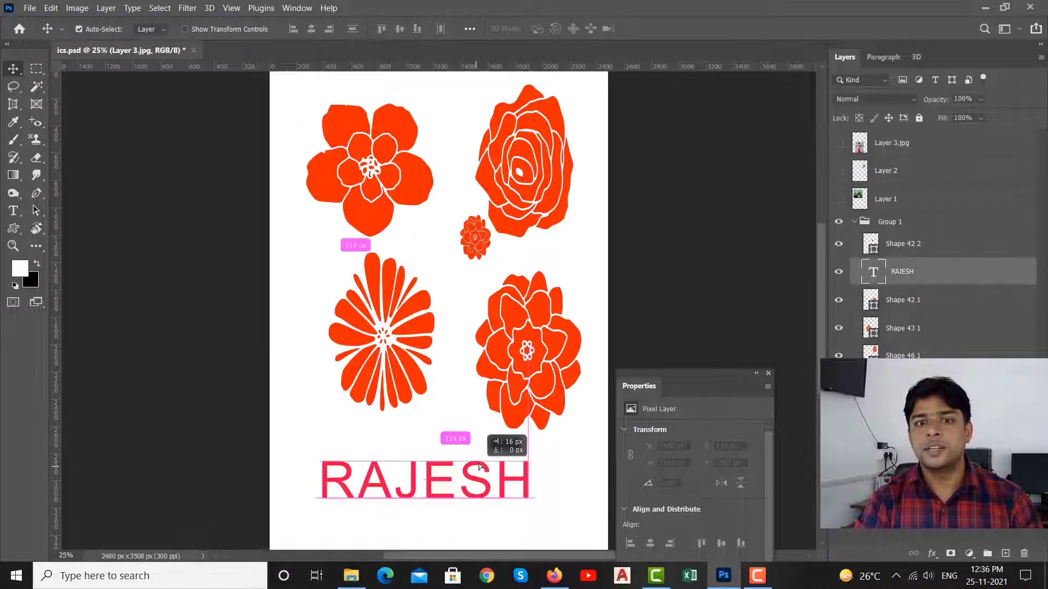
{"action": "left_click_drag", "start_coordinate": [481, 487], "coordinate": [482, 468]}
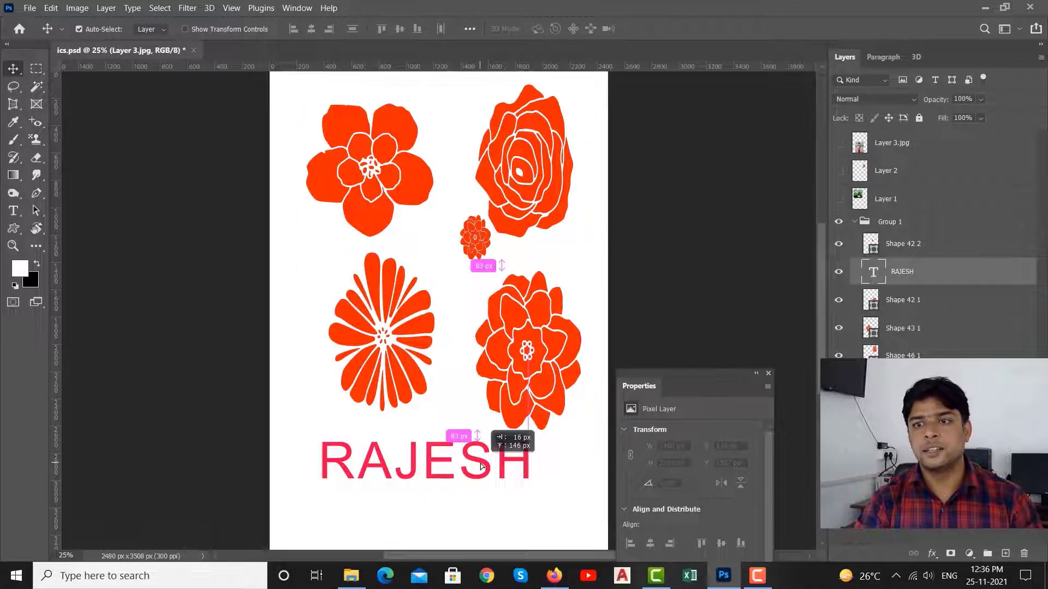
Step: Rename the RAJESH text layer to RAJESH.png and view its exported PNG in ics-assets
{"action": "left_click", "coordinate": [922, 274]}
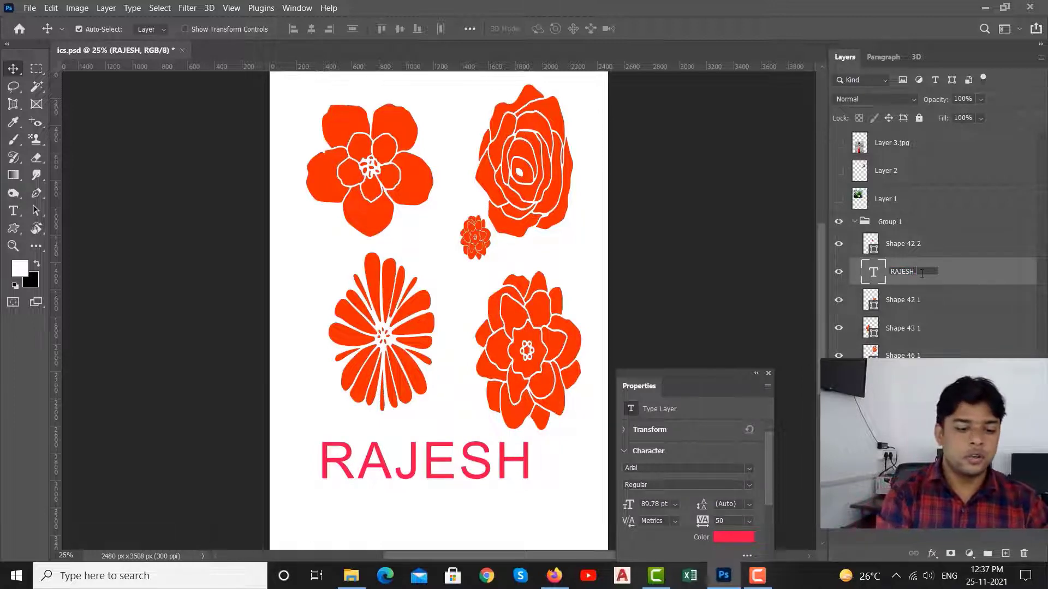
{"action": "type", "text": ".png"}
{"action": "key", "text": "Return"}
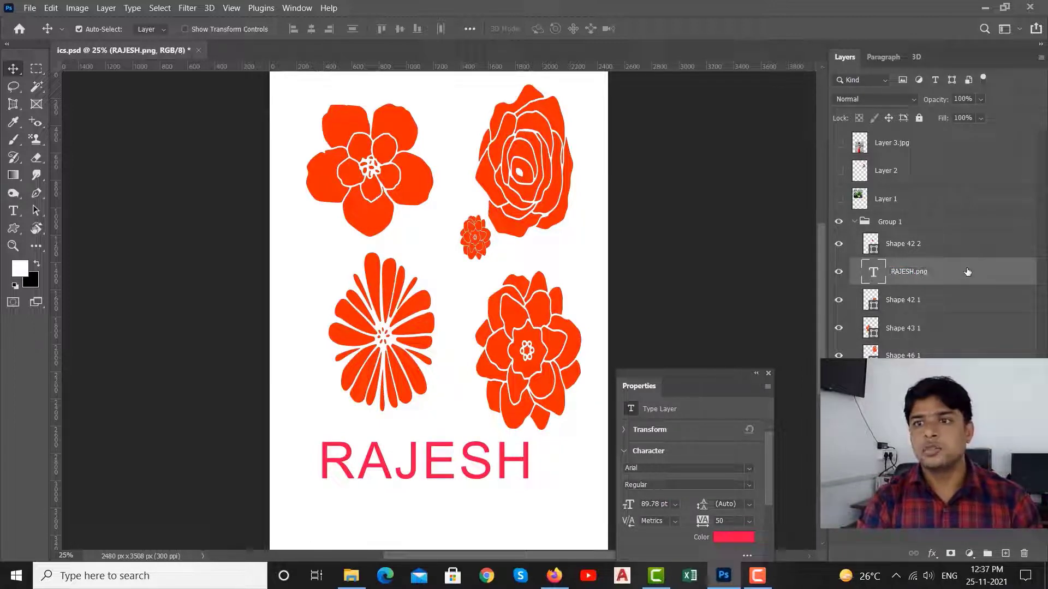
{"action": "left_click", "coordinate": [351, 576]}
Step: Drag the exported RAJESH PNG from ics-assets onto Photoshop to open it as a document
{"action": "left_click", "coordinate": [221, 136]}
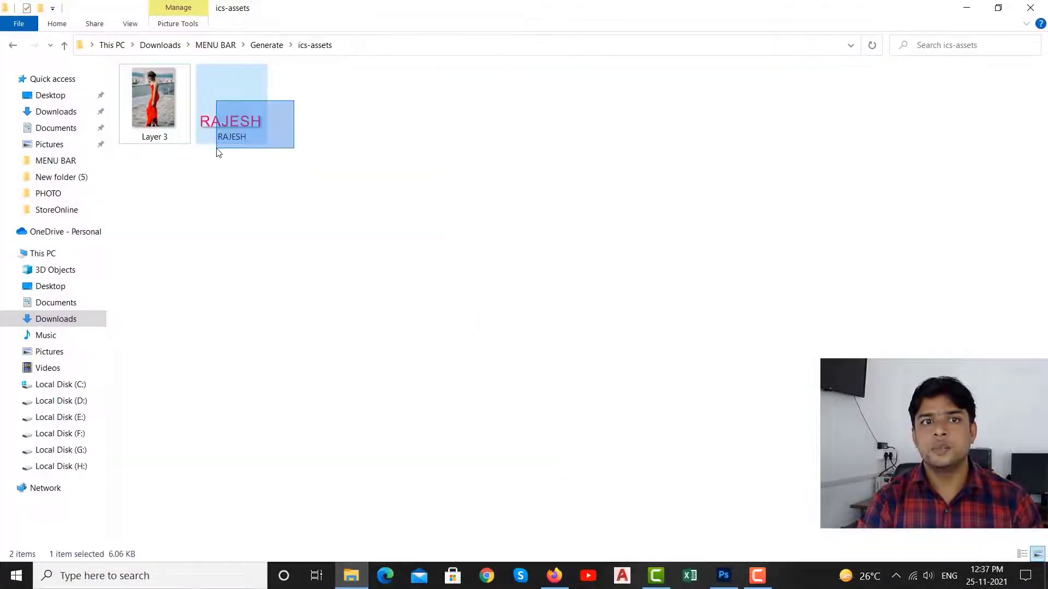
{"action": "left_click_drag", "start_coordinate": [228, 121], "coordinate": [322, 160]}
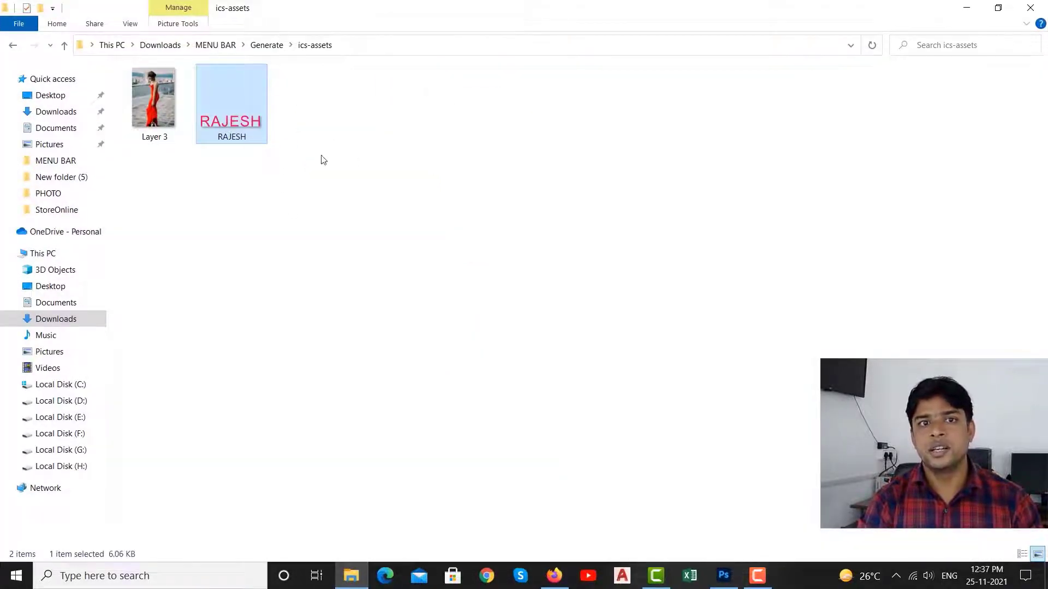
{"action": "mouse_move", "coordinate": [245, 123]}
{"action": "left_mouse_down"}
{"action": "mouse_move", "coordinate": [659, 111]}
{"action": "mouse_move", "coordinate": [693, 45]}
{"action": "left_mouse_up"}
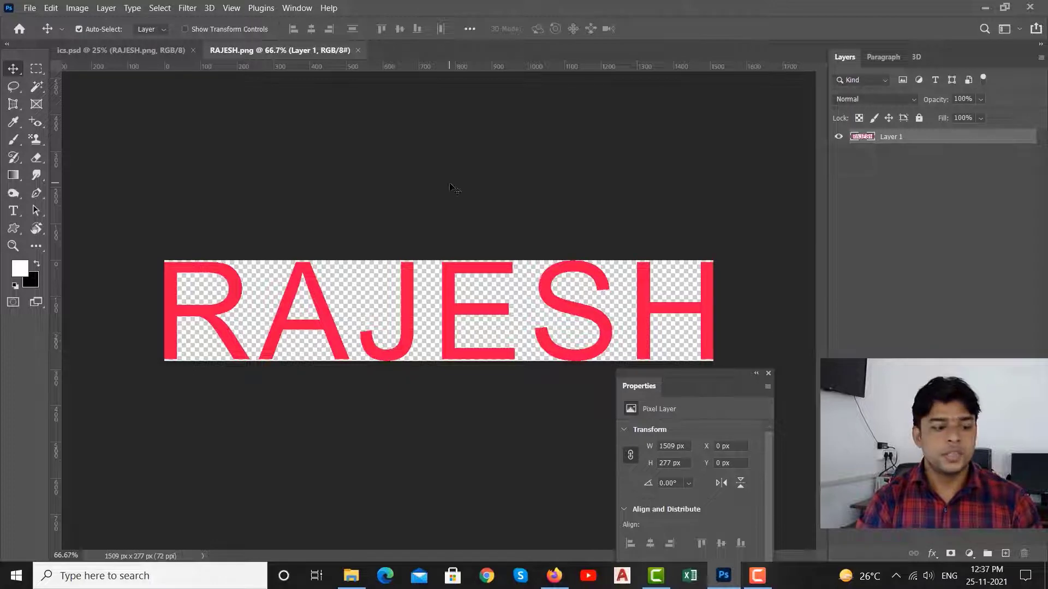
Step: Close the RAJESH.png document and rename the Shape 42 1 layer to Shape 42 1.gif
{"action": "key", "text": "ctrl+w"}
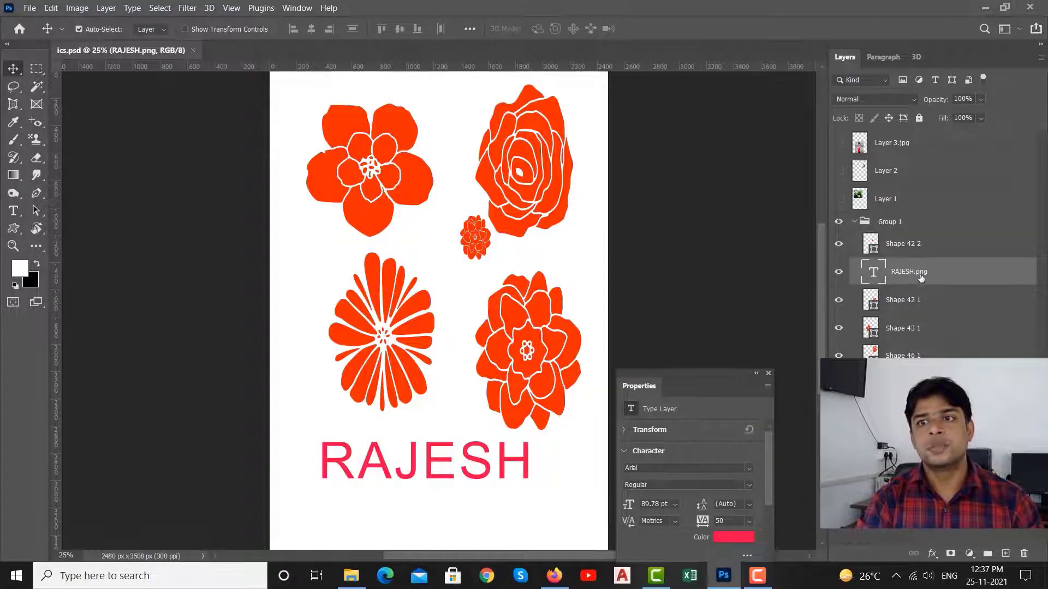
{"action": "left_click", "coordinate": [913, 300]}
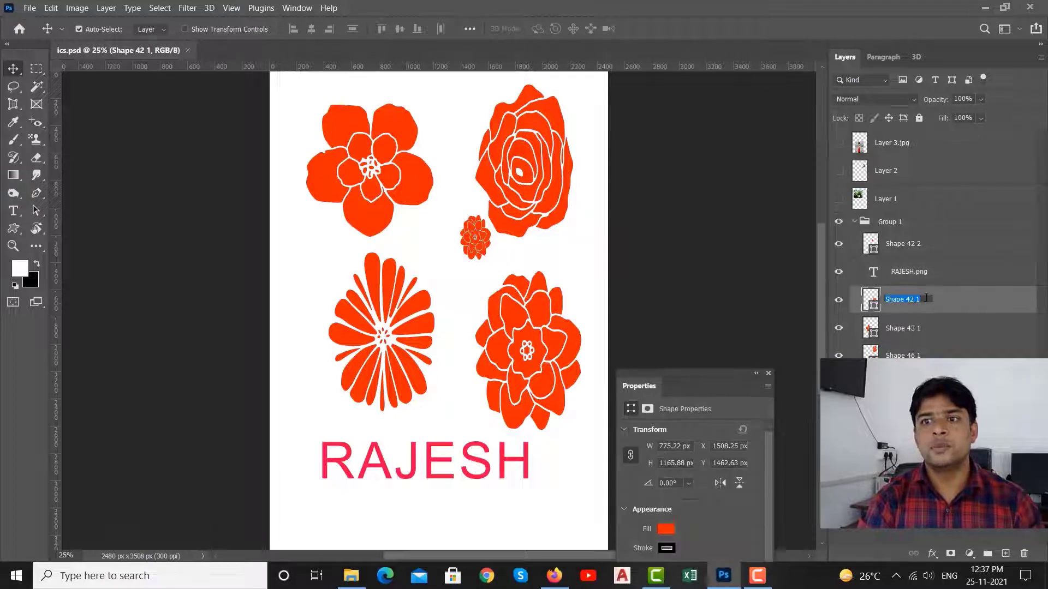
{"action": "double_click", "coordinate": [923, 299]}
{"action": "type", "text": ".gif"}
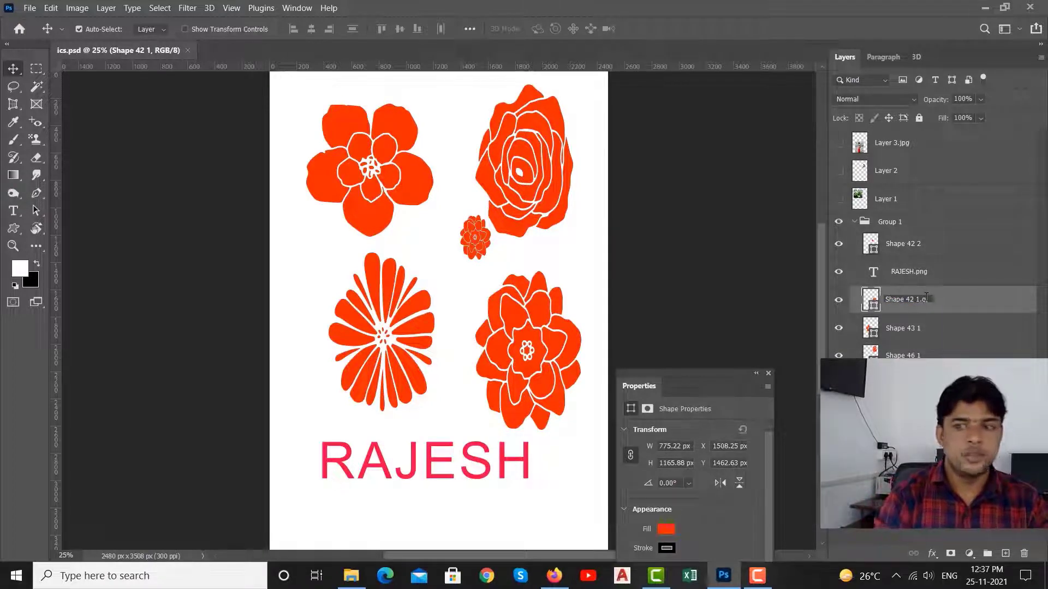
{"action": "key", "text": "Return"}
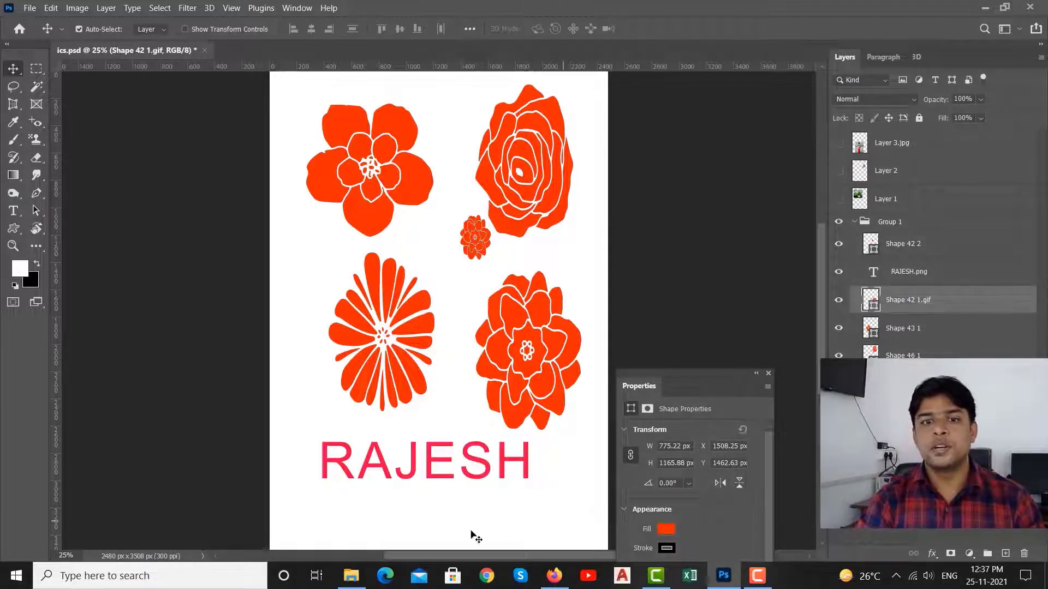
Step: Confirm the 56.9 KB Shape 42 1 export in ics-assets, then return to Photoshop
{"action": "left_click", "coordinate": [351, 576]}
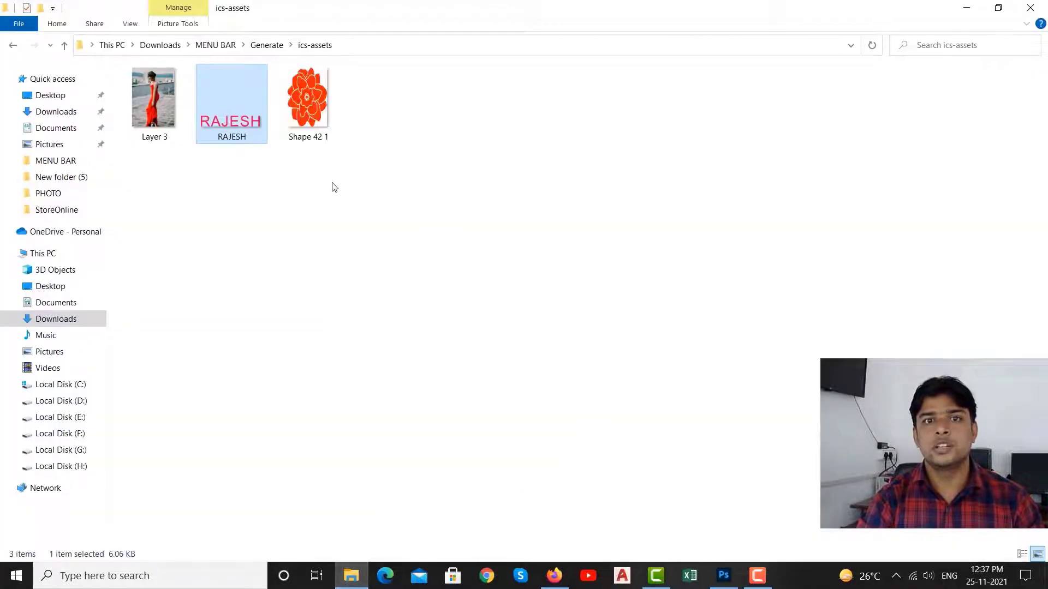
{"action": "left_click", "coordinate": [310, 91]}
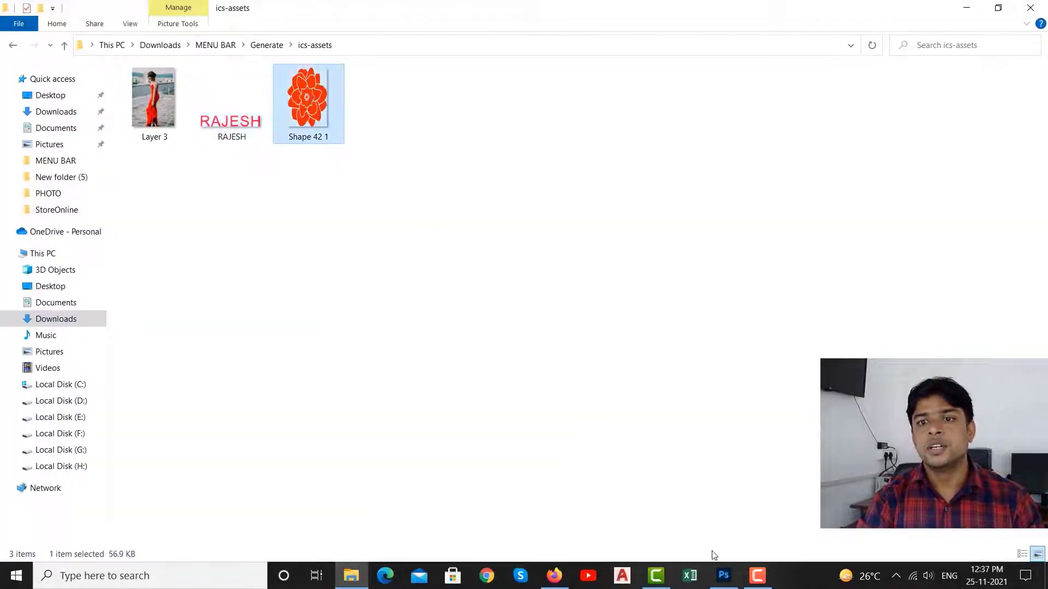
{"action": "left_click", "coordinate": [724, 576]}
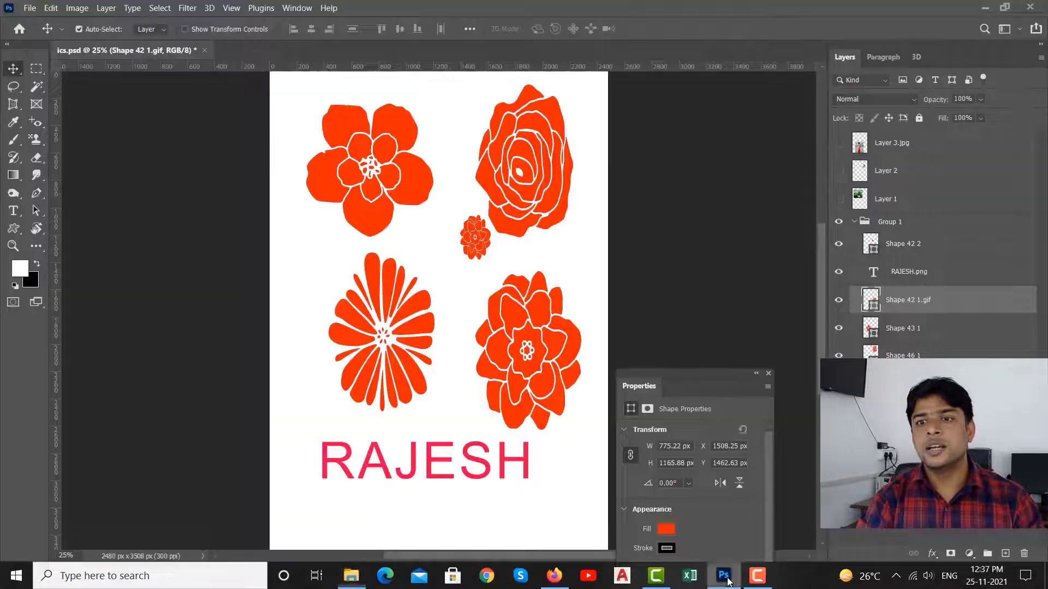
Step: Dismiss the Layer Style dialog and rename the Shape 43 1 layer to Shape 43 1.pdf
{"action": "double_click", "coordinate": [928, 329]}
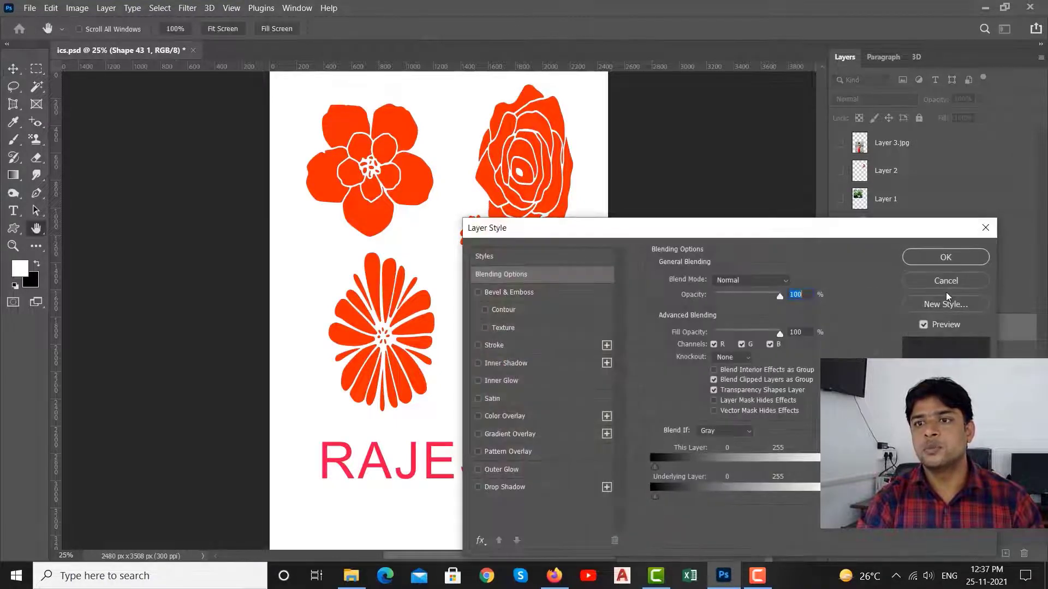
{"action": "key", "text": "Escape"}
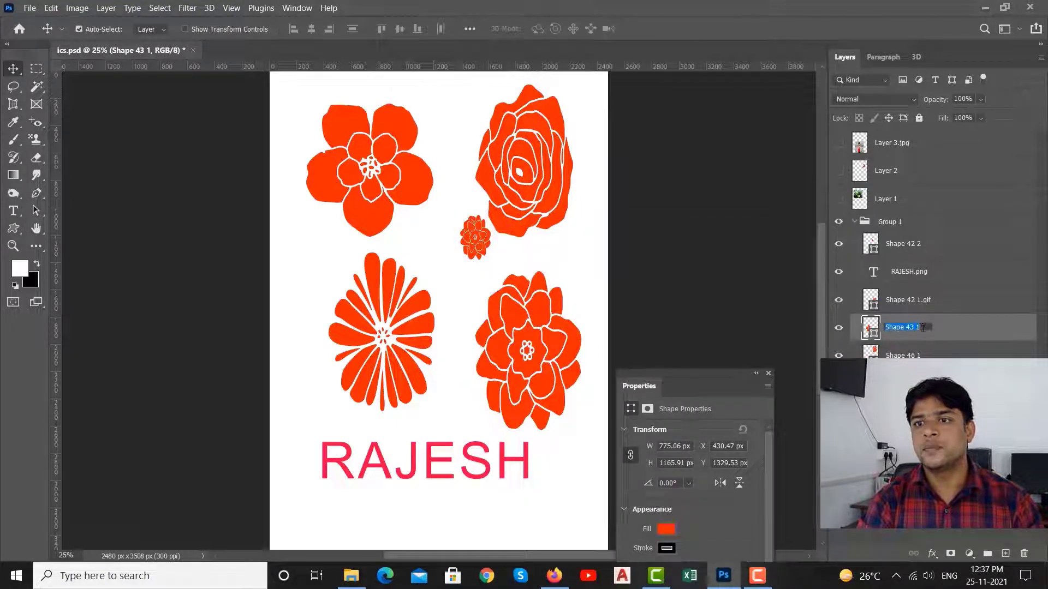
{"action": "left_click", "coordinate": [922, 327]}
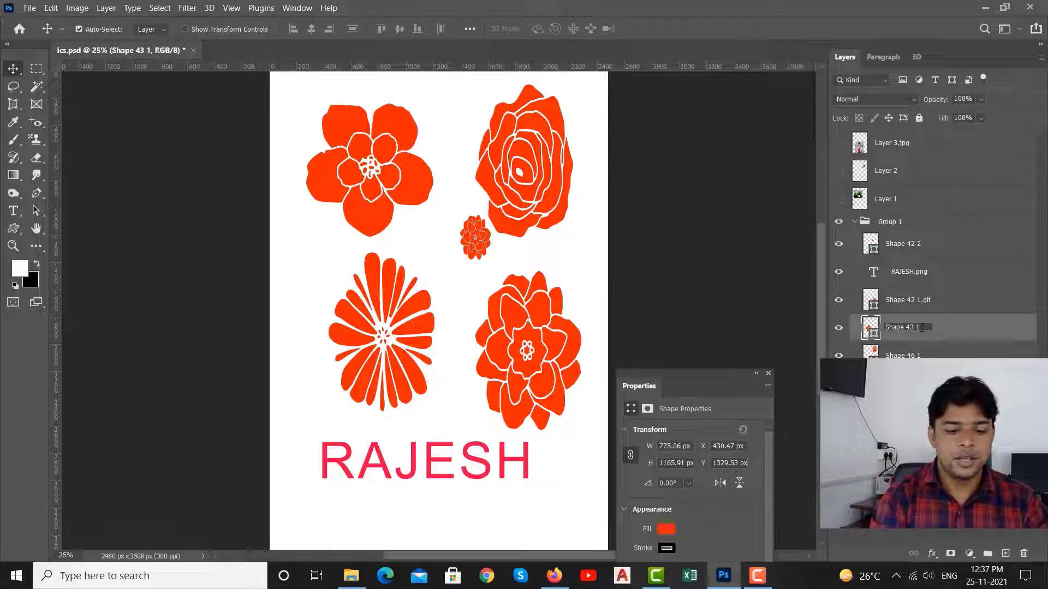
{"action": "type", "text": ".pf"}
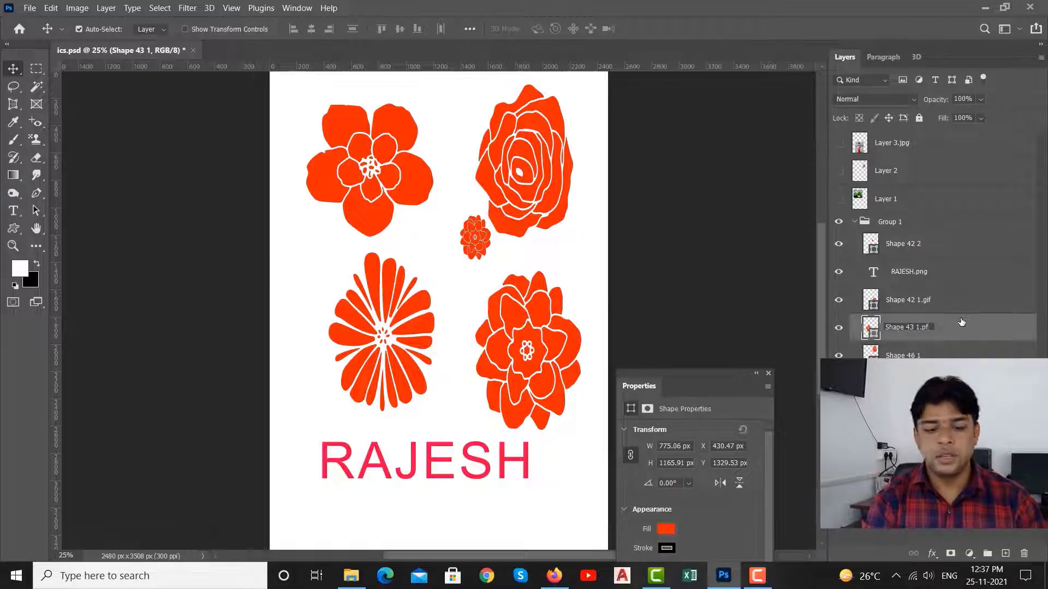
{"action": "key", "text": "BackSpace"}
{"action": "type", "text": "df"}
{"action": "key", "text": "Return"}
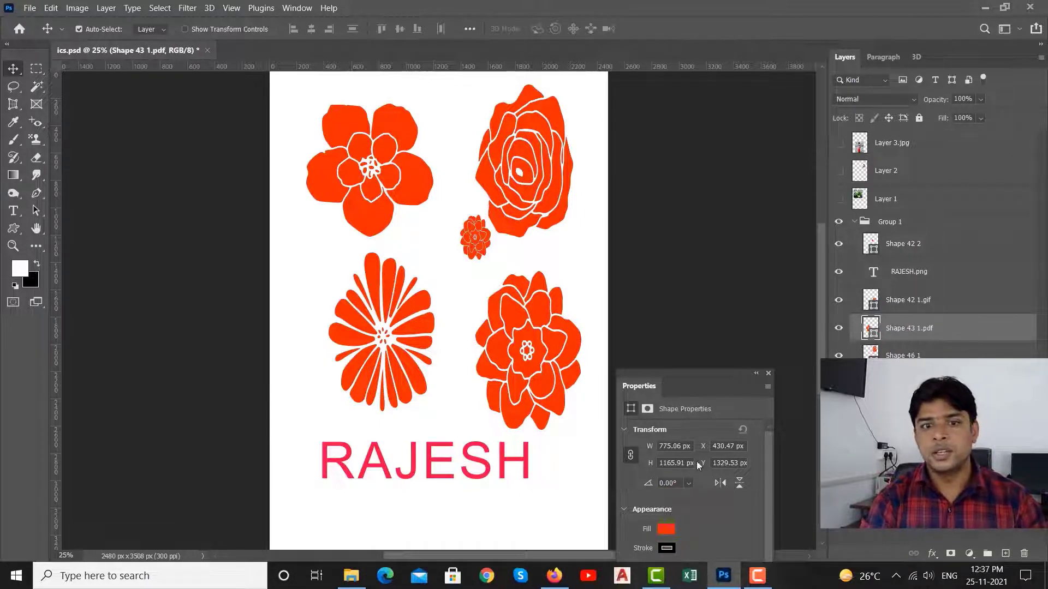
{"action": "left_click", "coordinate": [351, 576]}
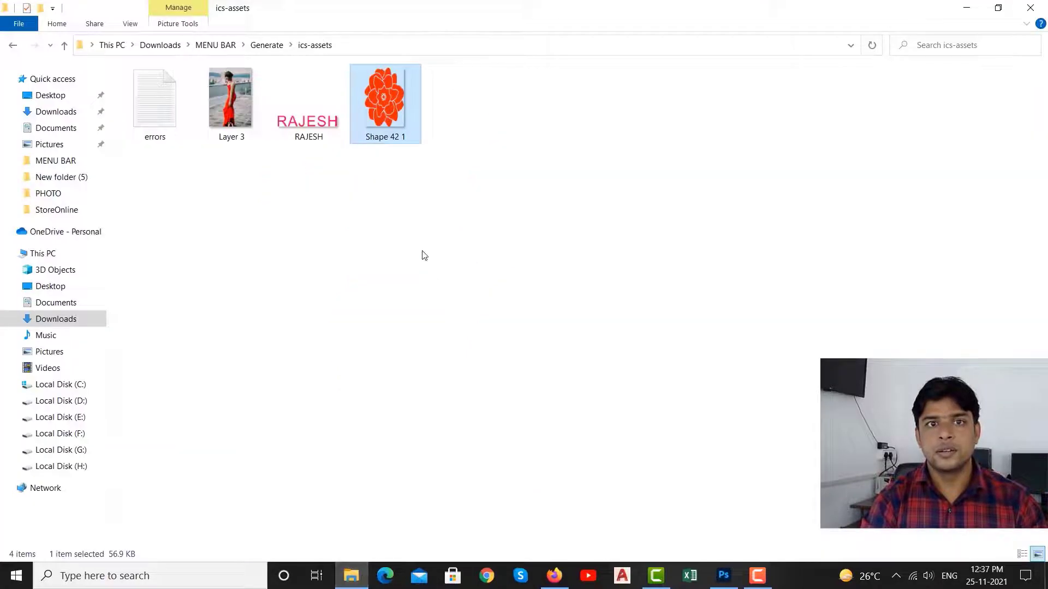
{"action": "left_click", "coordinate": [153, 101]}
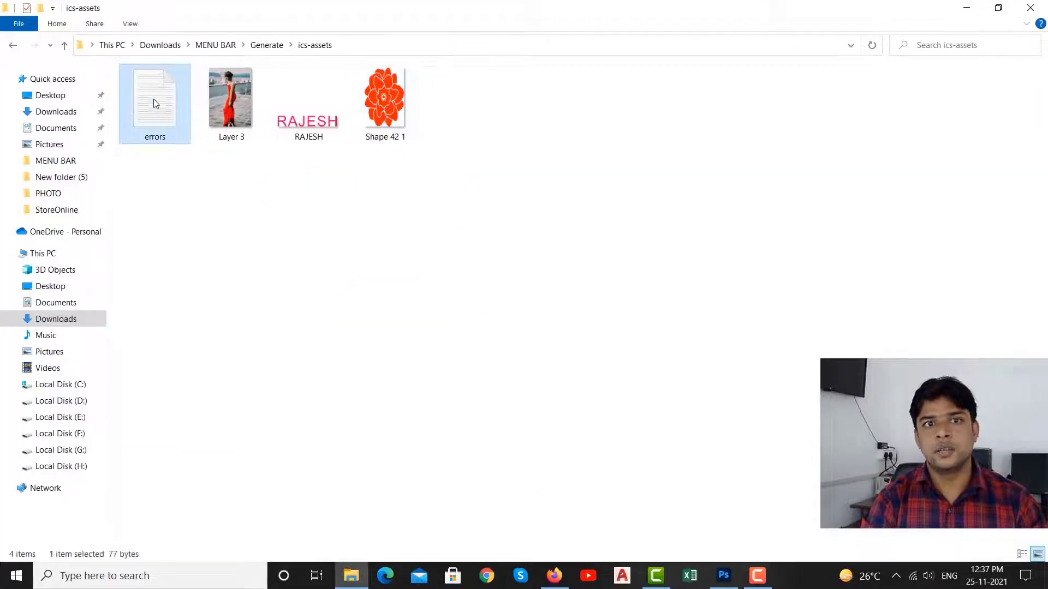
{"action": "double_click", "coordinate": [154, 102]}
{"action": "left_click_drag", "start_coordinate": [293, 140], "coordinate": [900, 141]}
{"action": "left_click", "coordinate": [903, 139]}
{"action": "left_click", "coordinate": [958, 103]}
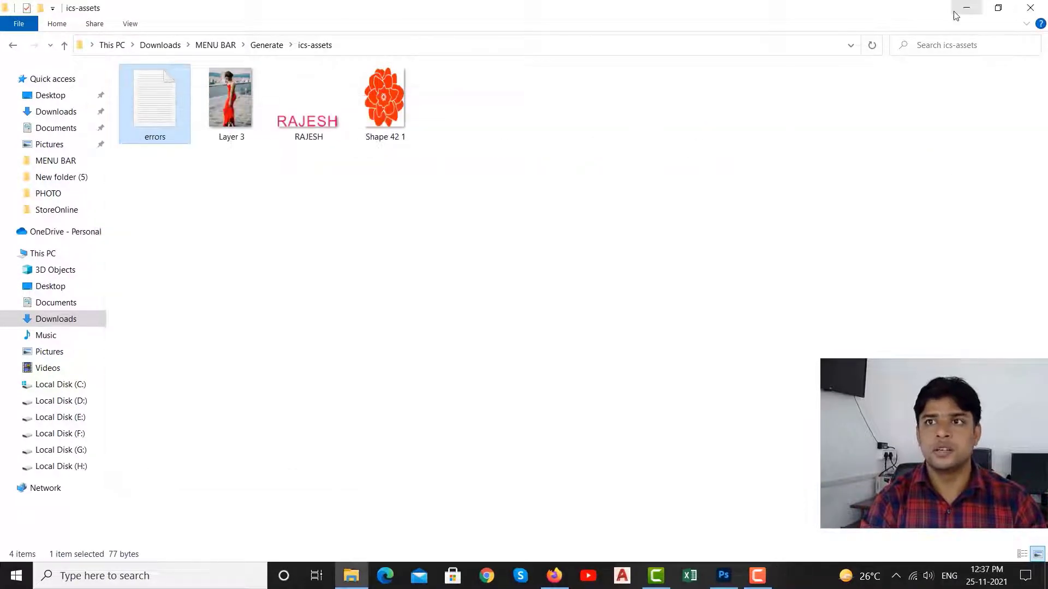
{"action": "left_click", "coordinate": [958, 10]}
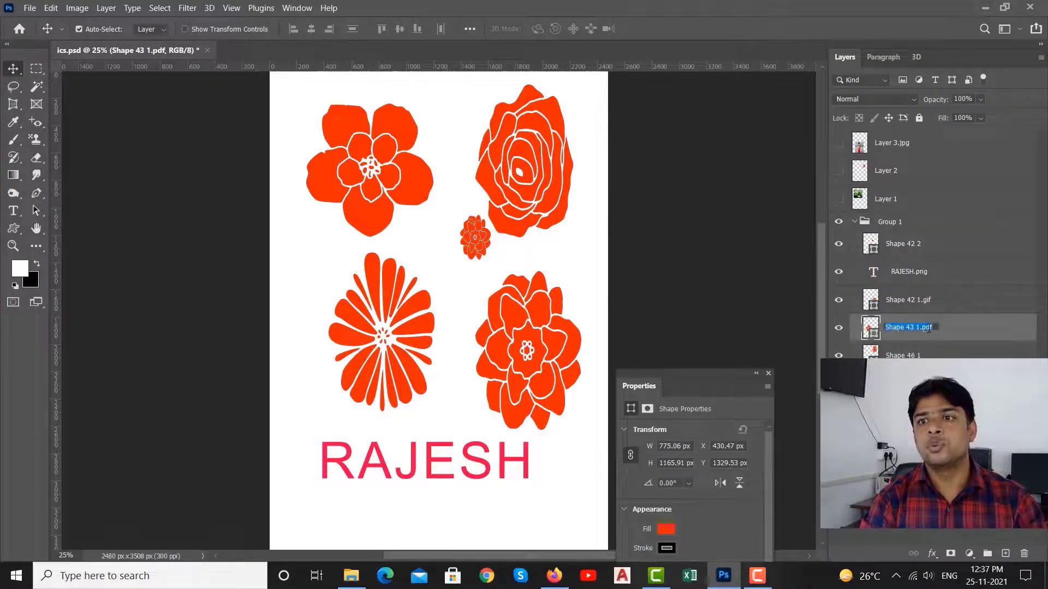
Step: Change the Shape 43 1.pdf layer name to Shape 43 1.png and check its export in ics-assets
{"action": "left_click", "coordinate": [936, 328]}
{"action": "key", "text": "BackSpace"}
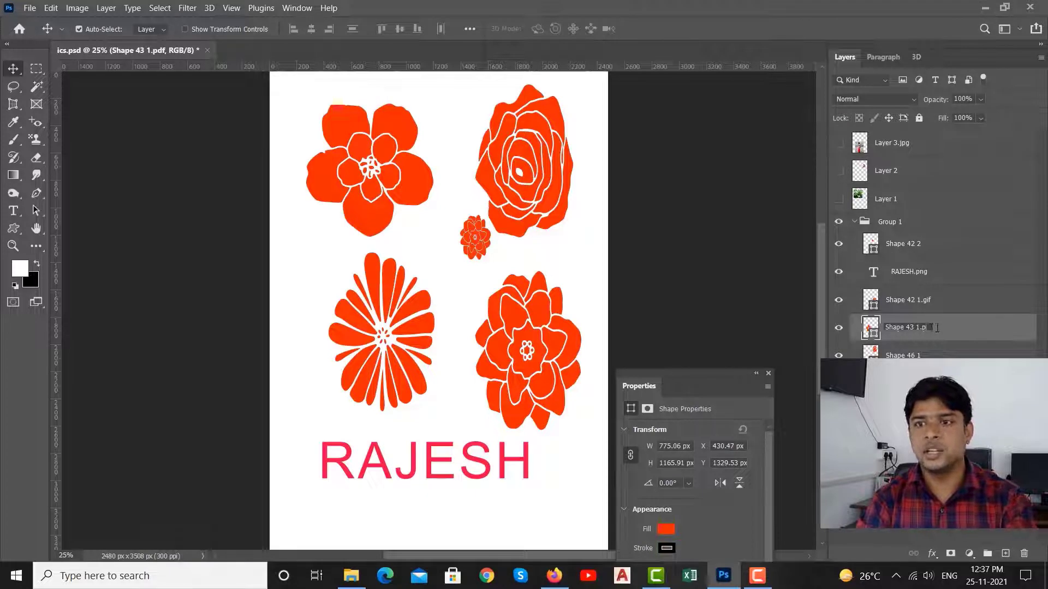
{"action": "type", "text": "ng"}
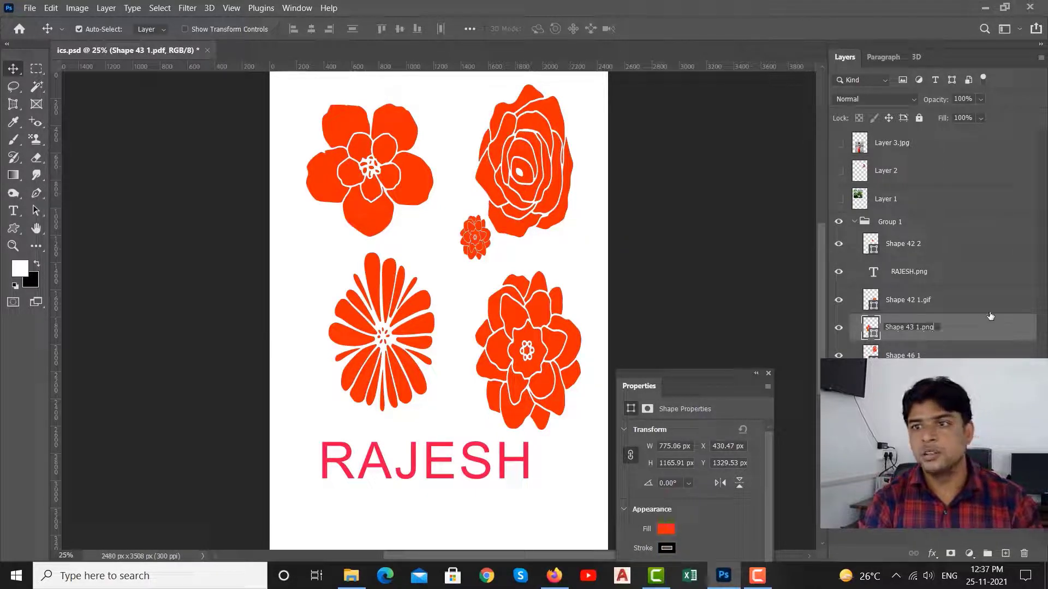
{"action": "key", "text": "Return"}
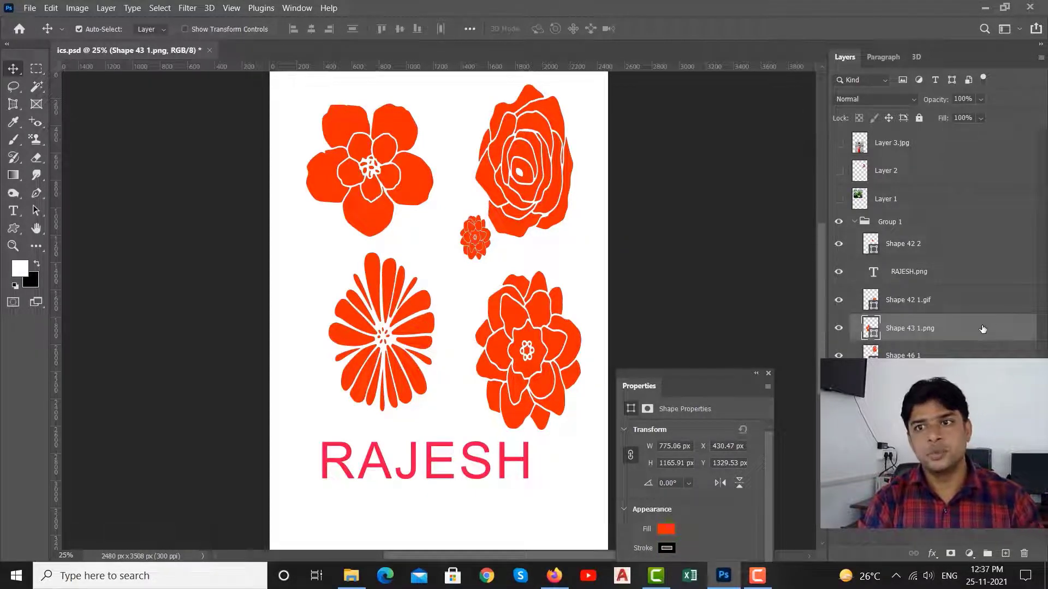
{"action": "left_click", "coordinate": [356, 577]}
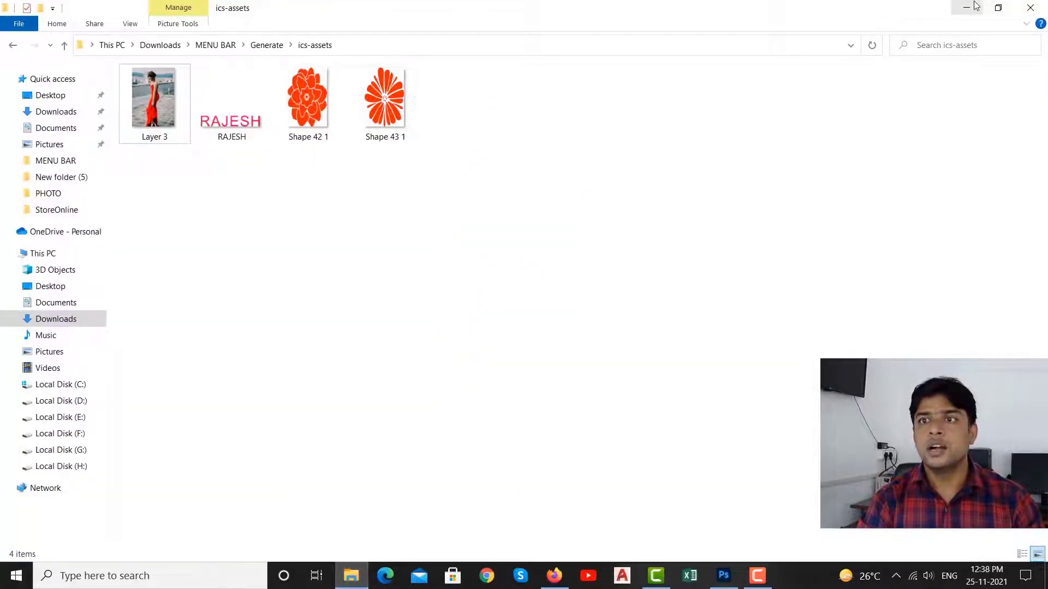
{"action": "left_click", "coordinate": [966, 8]}
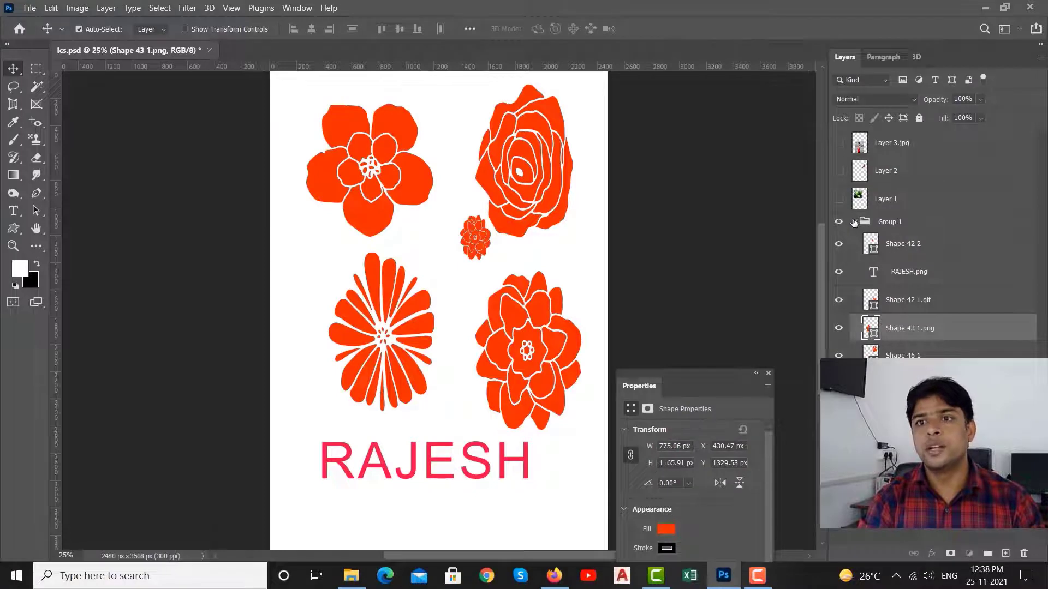
Step: Collapse Group 1, rename it Group 1.png, and save ics.psd
{"action": "left_click", "coordinate": [854, 223]}
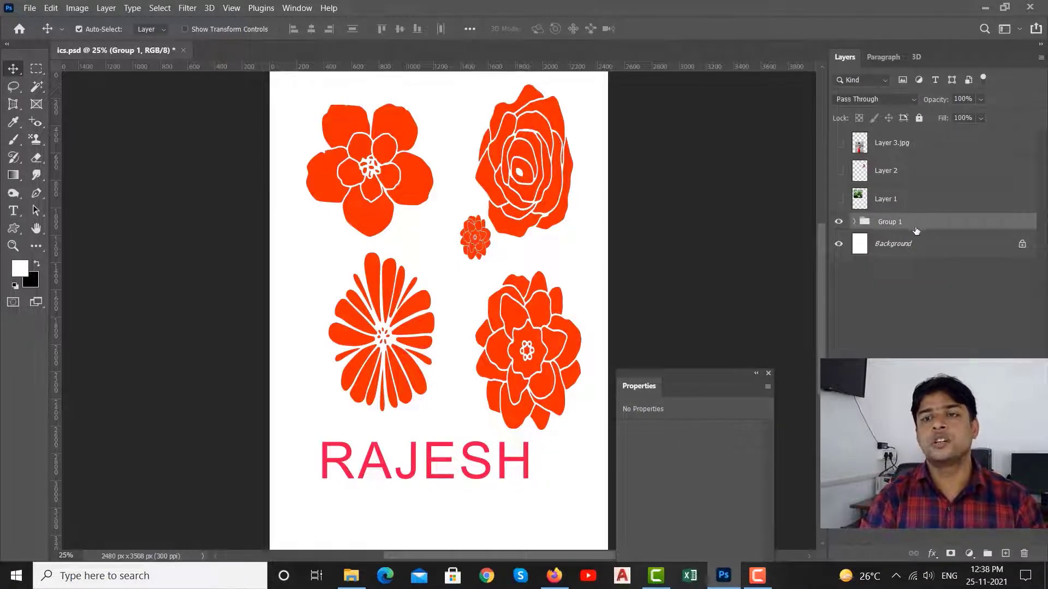
{"action": "double_click", "coordinate": [904, 223]}
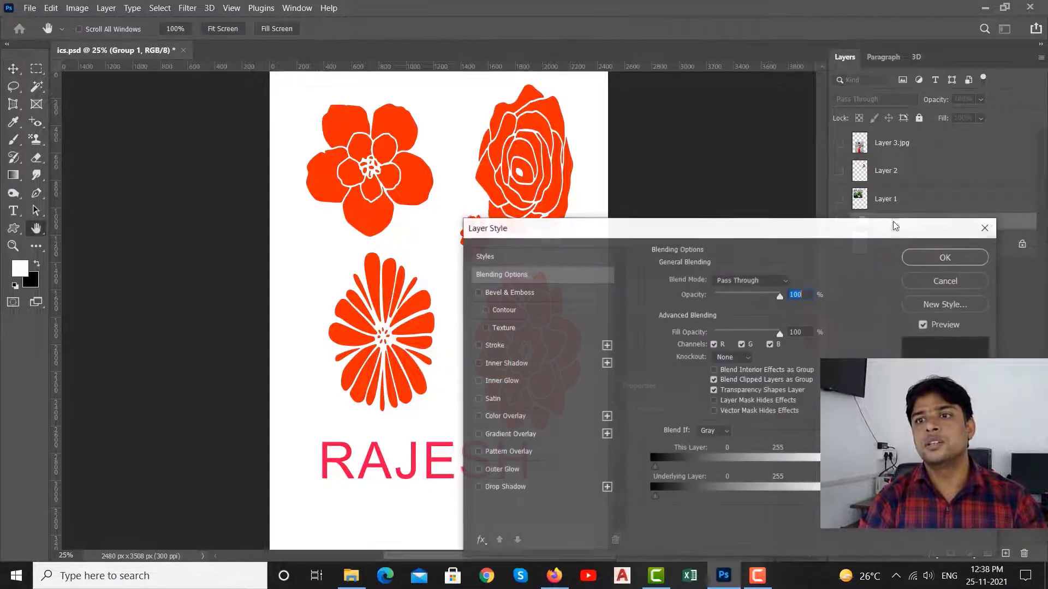
{"action": "left_click", "coordinate": [959, 283]}
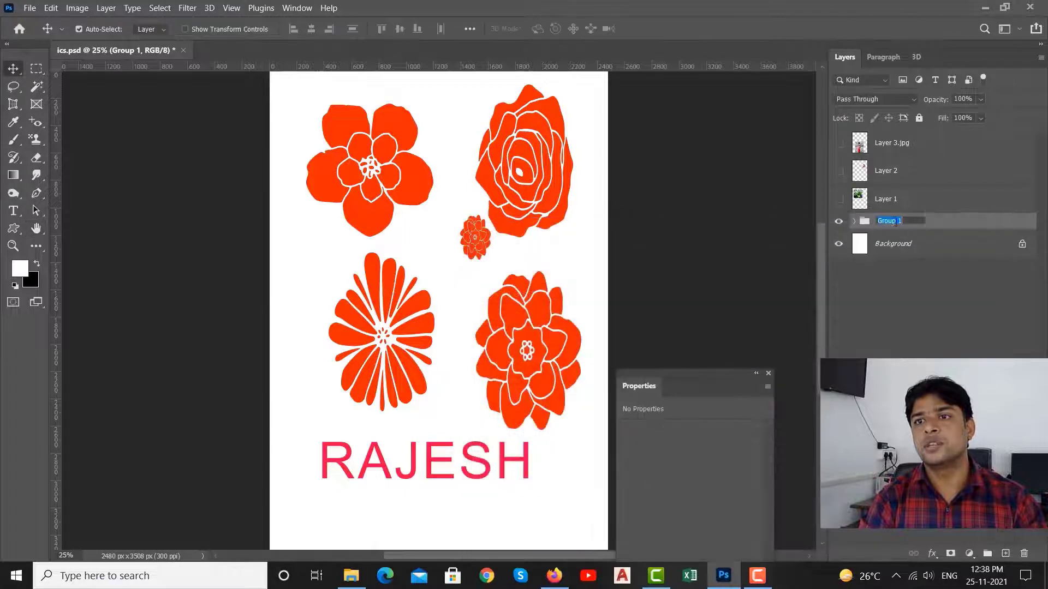
{"action": "left_click", "coordinate": [908, 223]}
{"action": "type", "text": ".p"}
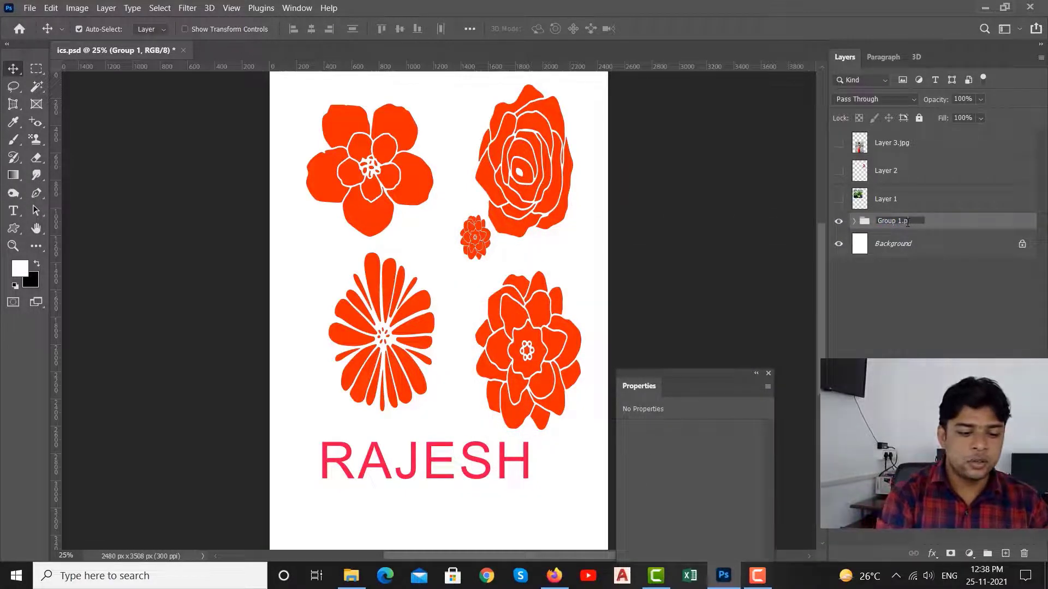
{"action": "type", "text": "ng"}
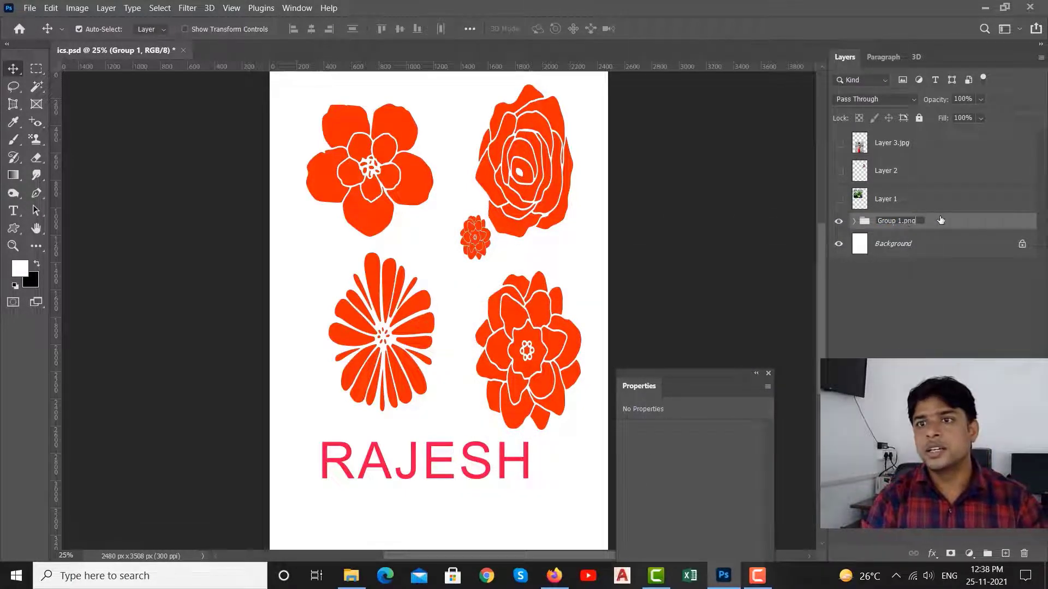
{"action": "left_click", "coordinate": [928, 209]}
{"action": "key", "text": "ctrl+s"}
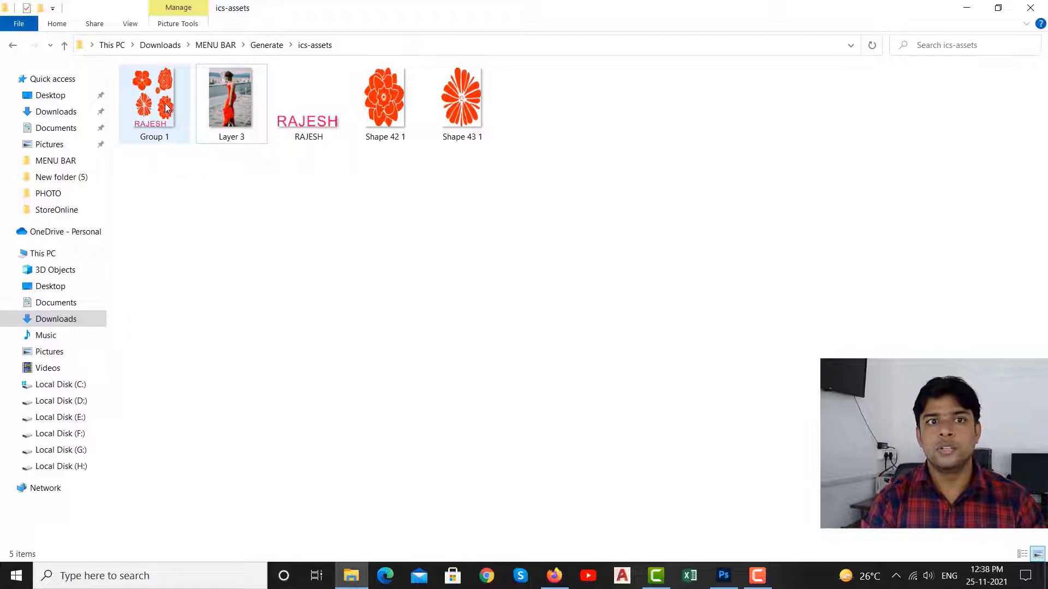
Step: Drag the exported Group 1 image from ics-assets onto Photoshop to open it at 2015 x 2892 px
{"action": "left_click_drag", "start_coordinate": [167, 108], "coordinate": [673, 51]}
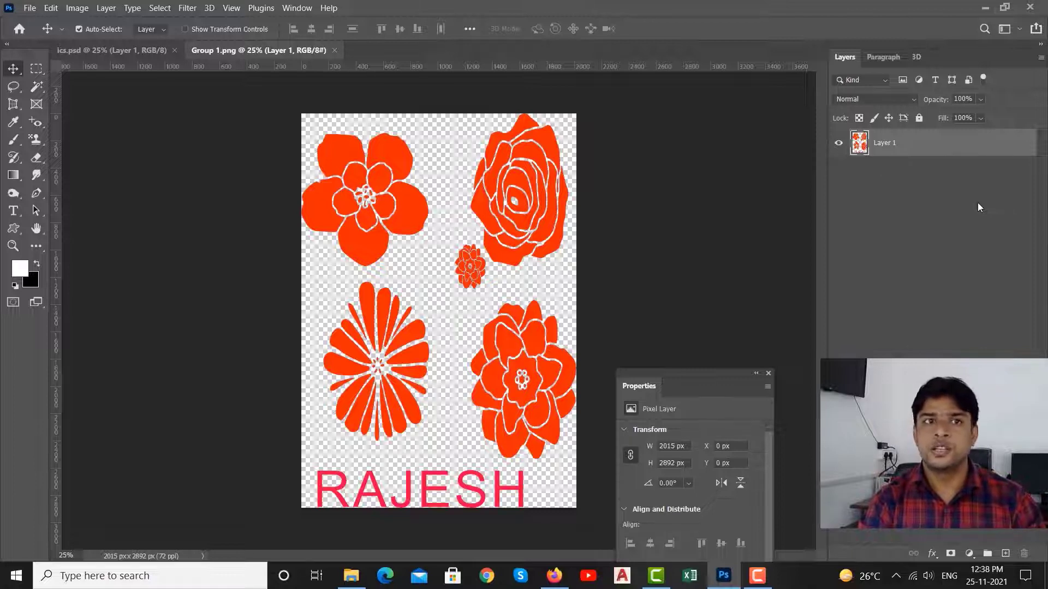
{"action": "left_click", "coordinate": [30, 8]}
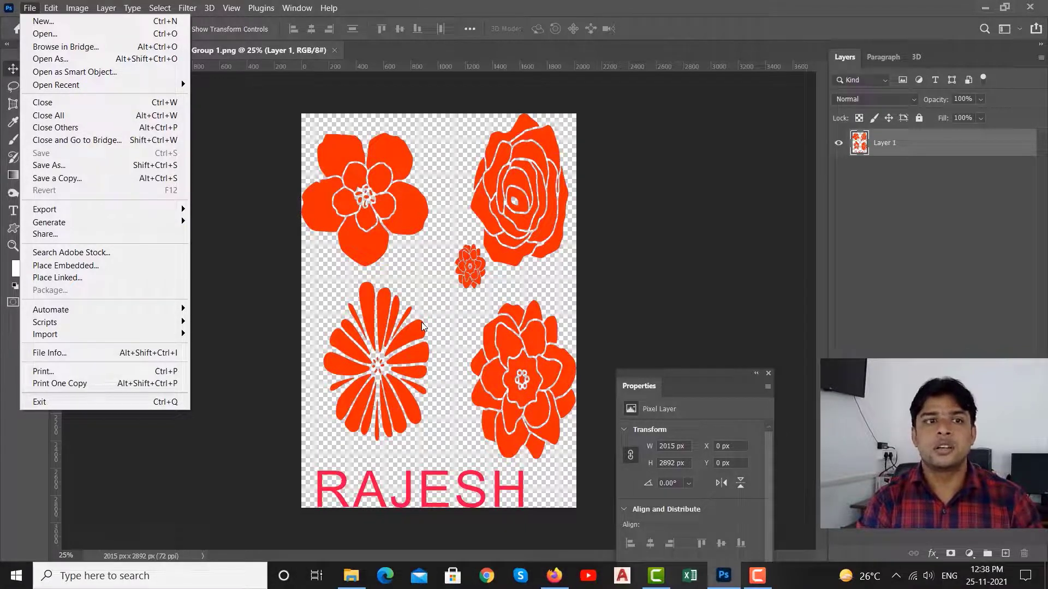
{"action": "left_click", "coordinate": [146, 235]}
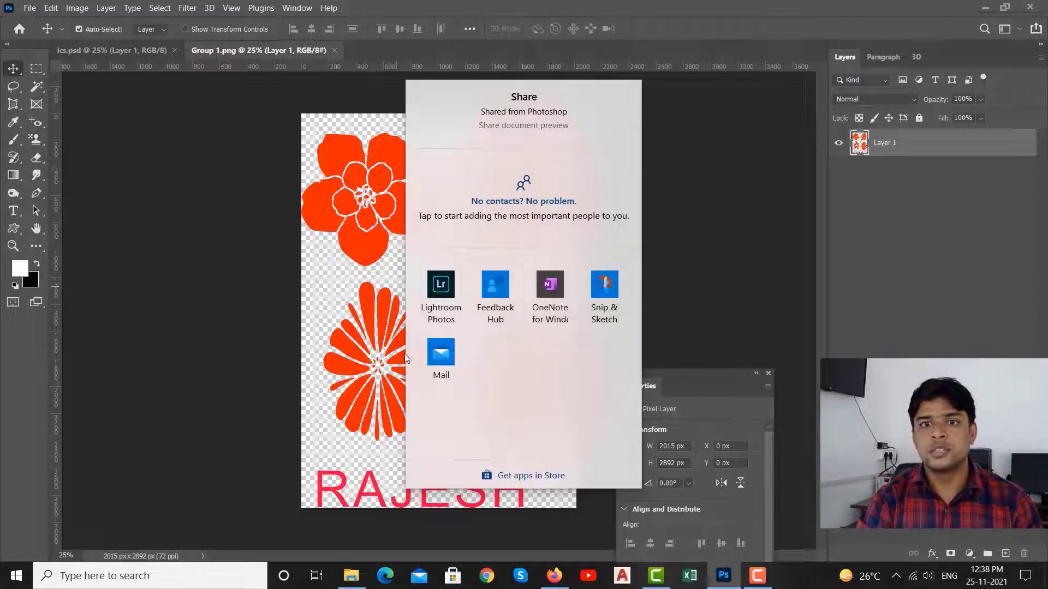
{"action": "left_click", "coordinate": [457, 360]}
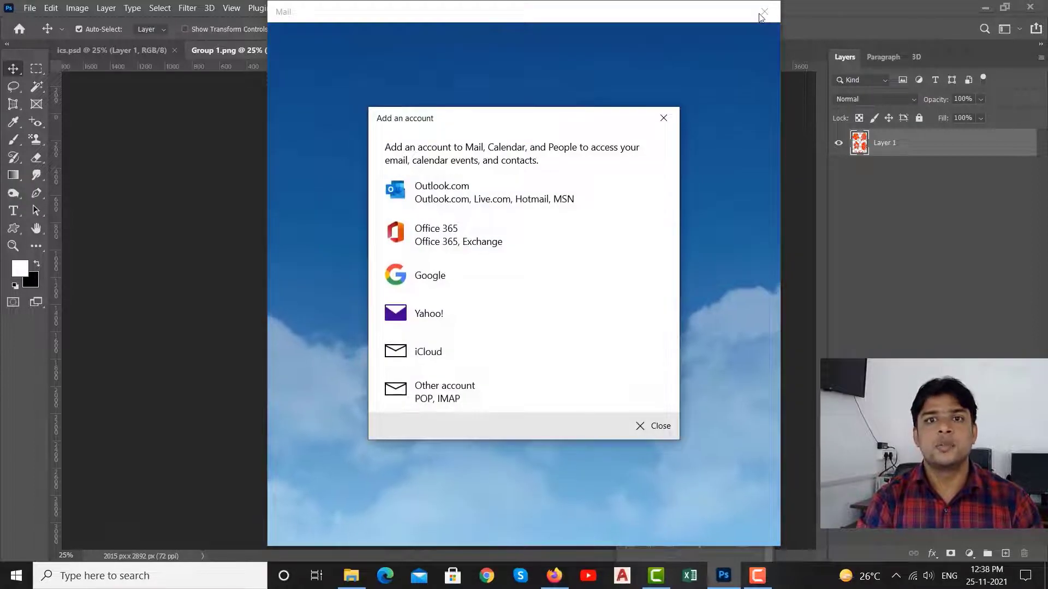
{"action": "left_click", "coordinate": [661, 428]}
{"action": "left_click", "coordinate": [765, 12]}
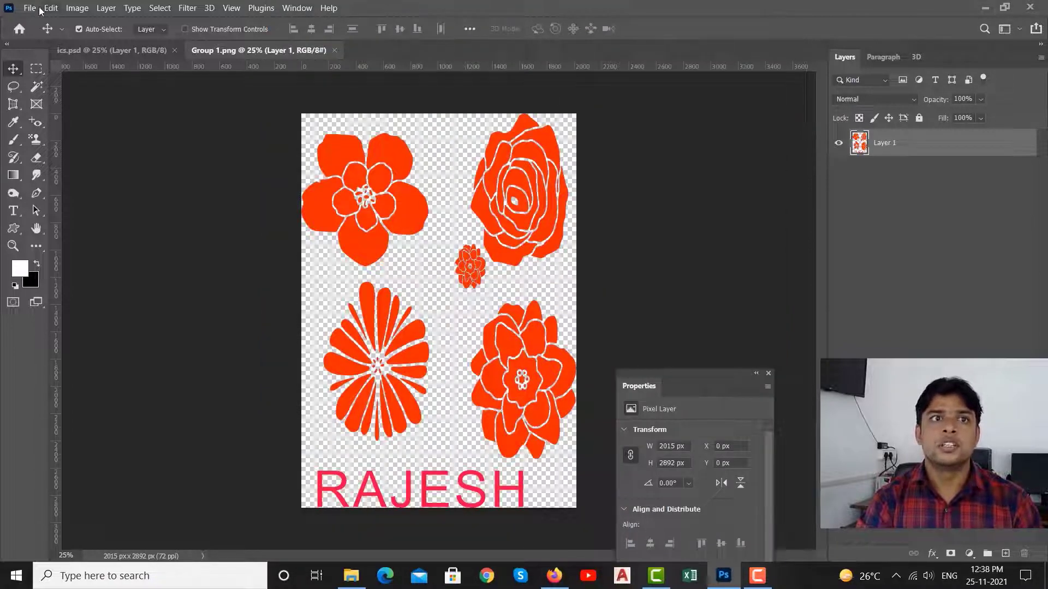
Step: Use File > Search Adobe Stock to open the Adobe Stock homepage in the browser
{"action": "left_click", "coordinate": [30, 8]}
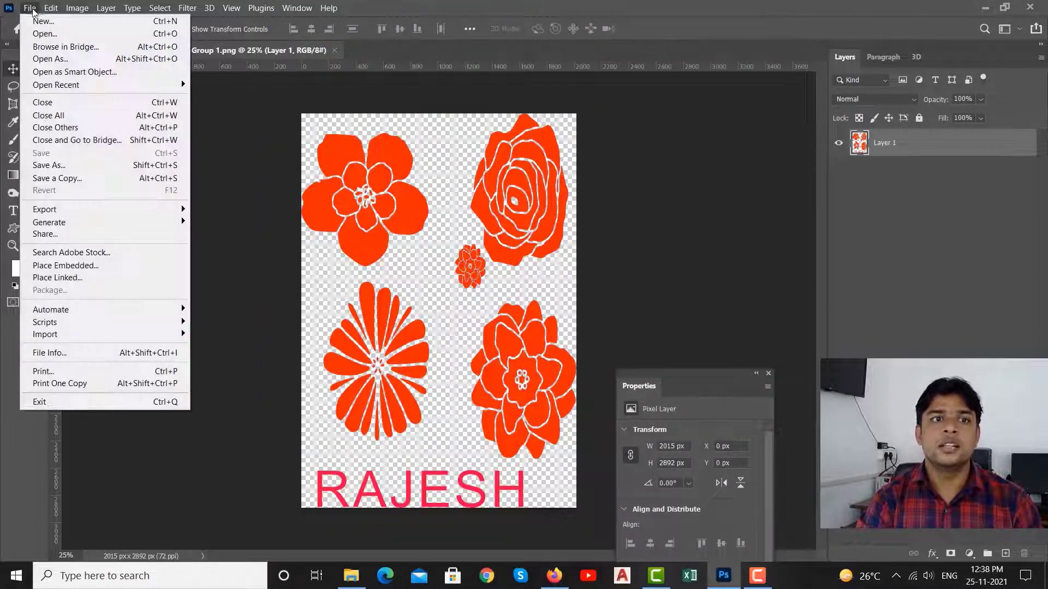
{"action": "left_click", "coordinate": [86, 254]}
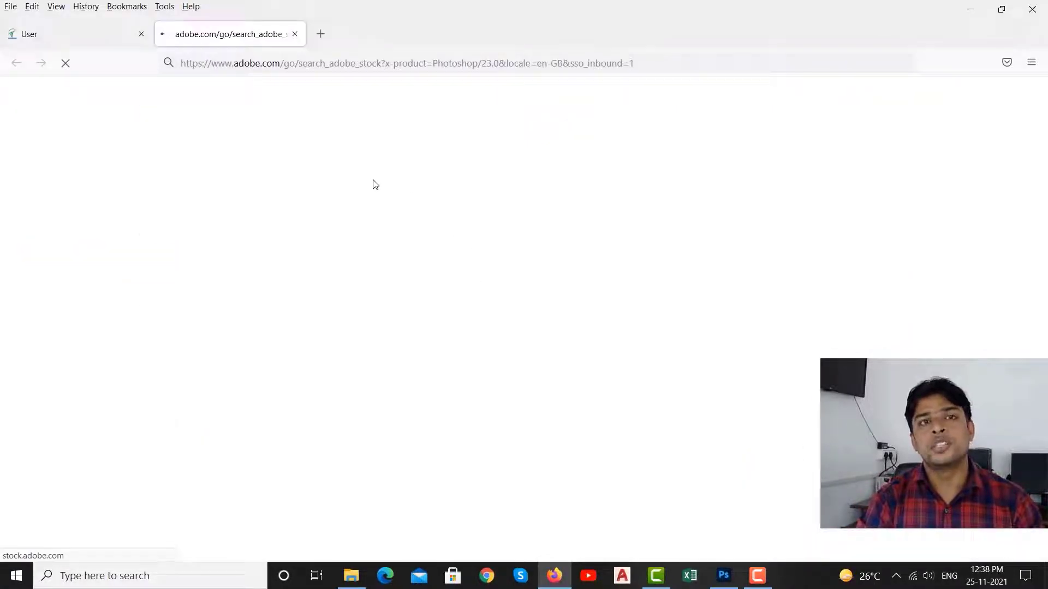
{"action": "scroll", "coordinate": [395, 328], "scroll_direction": "down", "scroll_amount": 5}
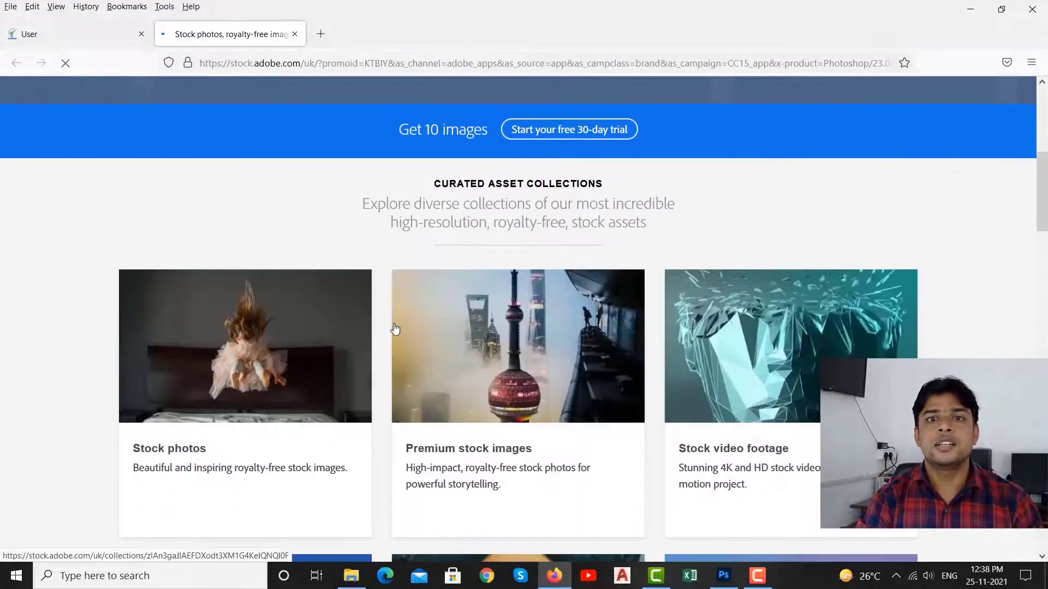
{"action": "scroll", "coordinate": [395, 329], "scroll_direction": "down", "scroll_amount": 2}
{"action": "scroll", "coordinate": [395, 329], "scroll_direction": "down", "scroll_amount": 5}
{"action": "scroll", "coordinate": [395, 328], "scroll_direction": "up", "scroll_amount": 1}
{"action": "scroll", "coordinate": [395, 329], "scroll_direction": "up", "scroll_amount": 6}
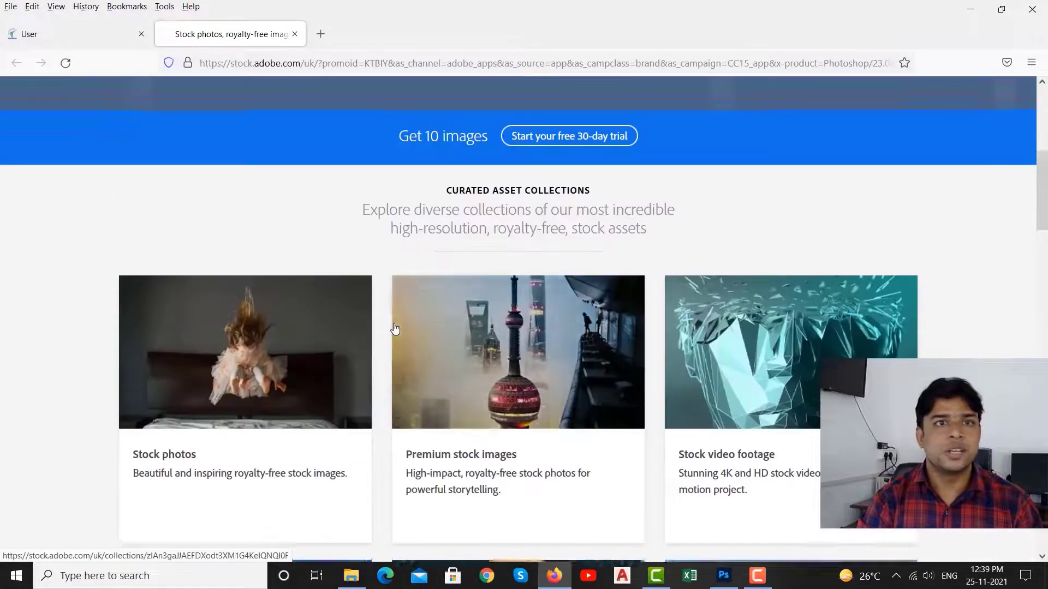
{"action": "scroll", "coordinate": [395, 329], "scroll_direction": "up", "scroll_amount": 6}
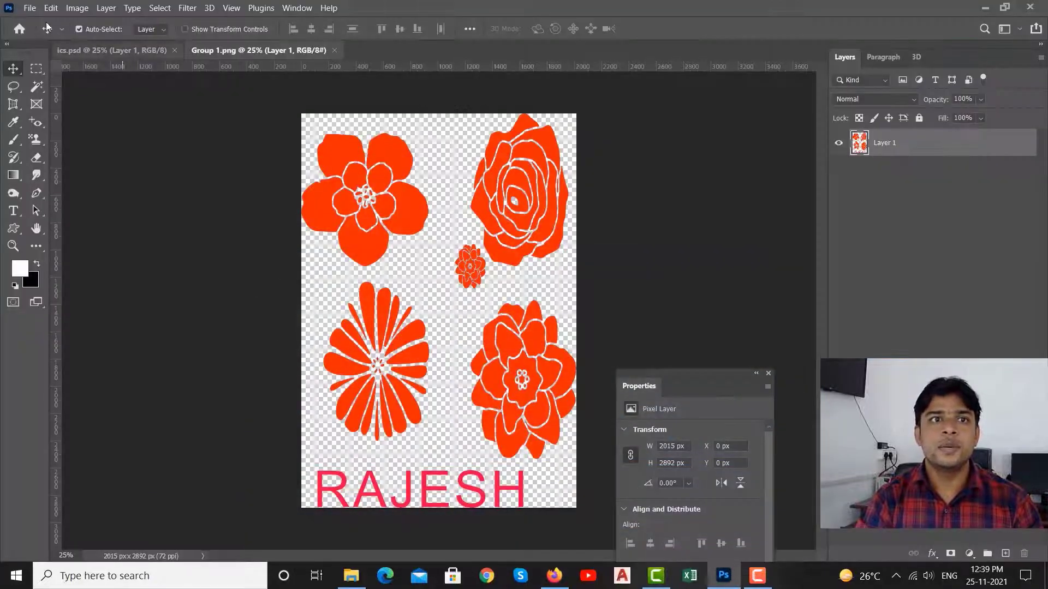
Step: Place photo 1.jpg embedded from the MENU BAR folder, enlarged over the top-left flower
{"action": "left_click", "coordinate": [30, 8]}
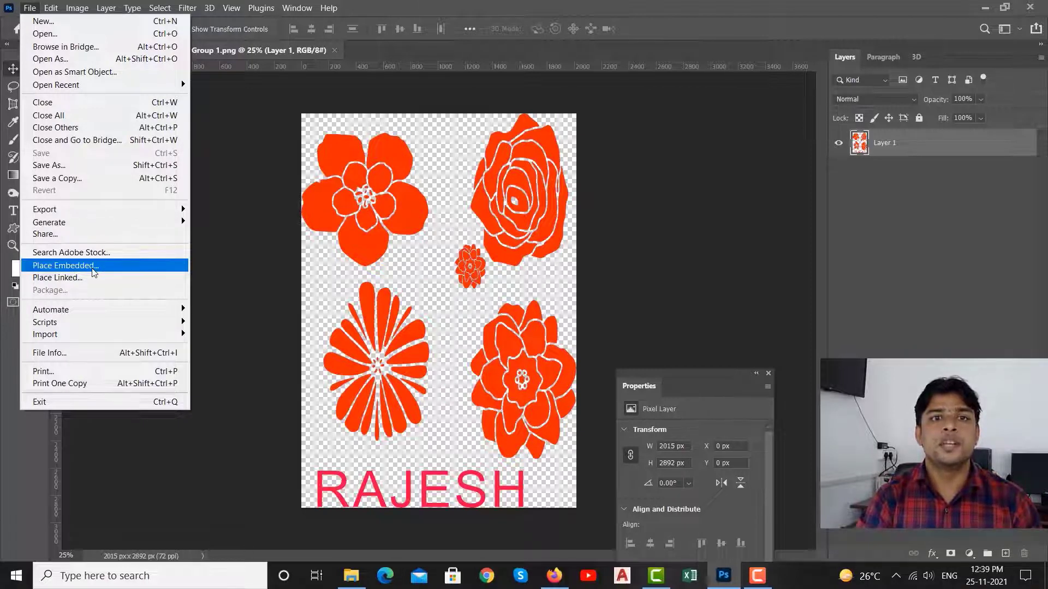
{"action": "left_click", "coordinate": [94, 272]}
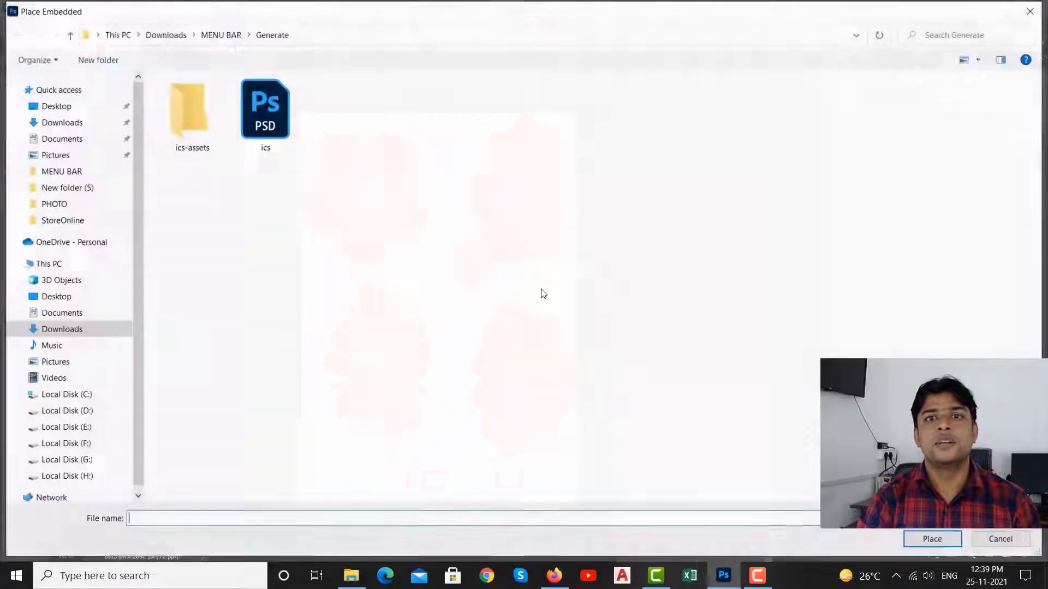
{"action": "left_click", "coordinate": [218, 35]}
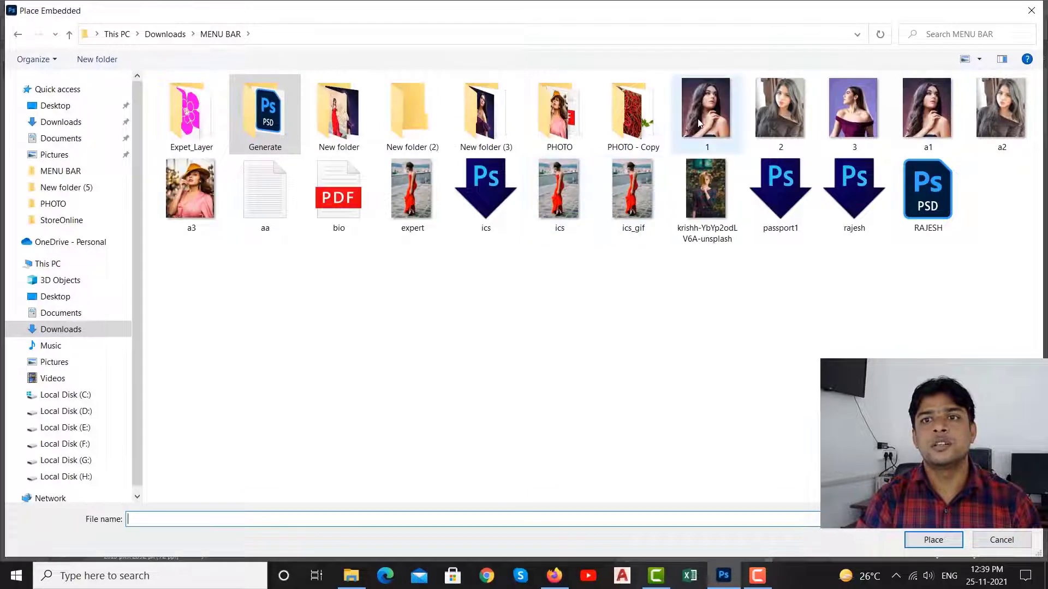
{"action": "double_click", "coordinate": [699, 123]}
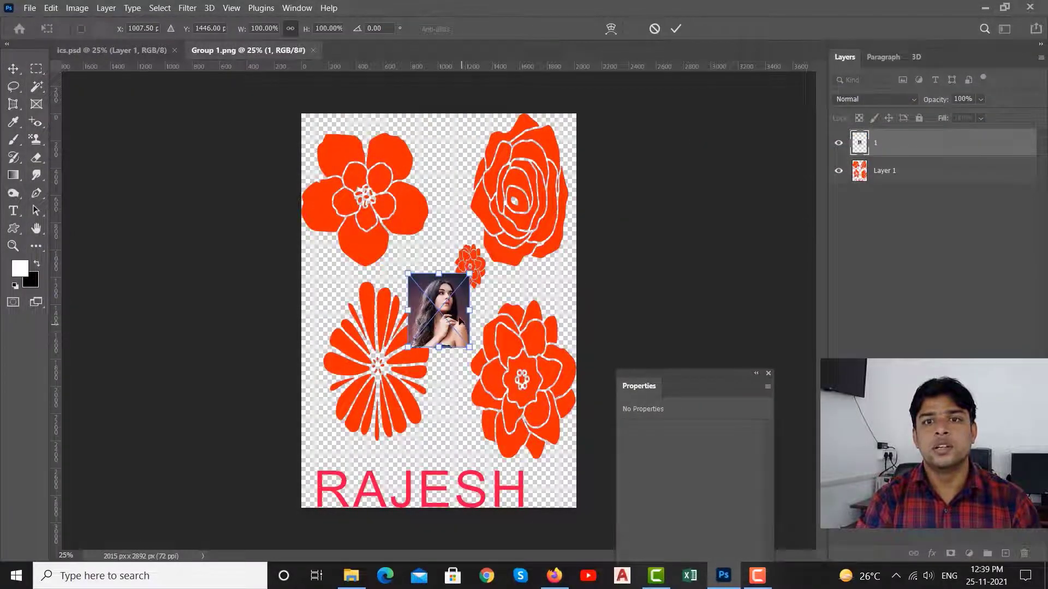
{"action": "mouse_move", "coordinate": [460, 321]}
{"action": "left_mouse_down"}
{"action": "mouse_move", "coordinate": [404, 223]}
{"action": "mouse_move", "coordinate": [509, 367]}
{"action": "left_mouse_up"}
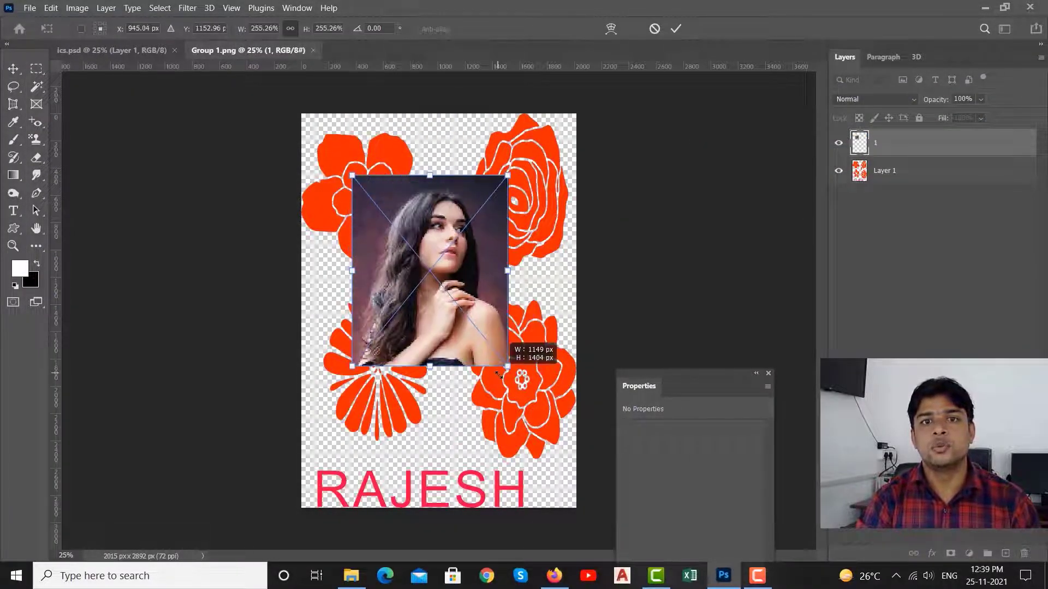
{"action": "key", "text": "Return"}
Step: Shift the portrait up-left, then open and close its smart object contents
{"action": "left_click_drag", "start_coordinate": [441, 274], "coordinate": [422, 241]}
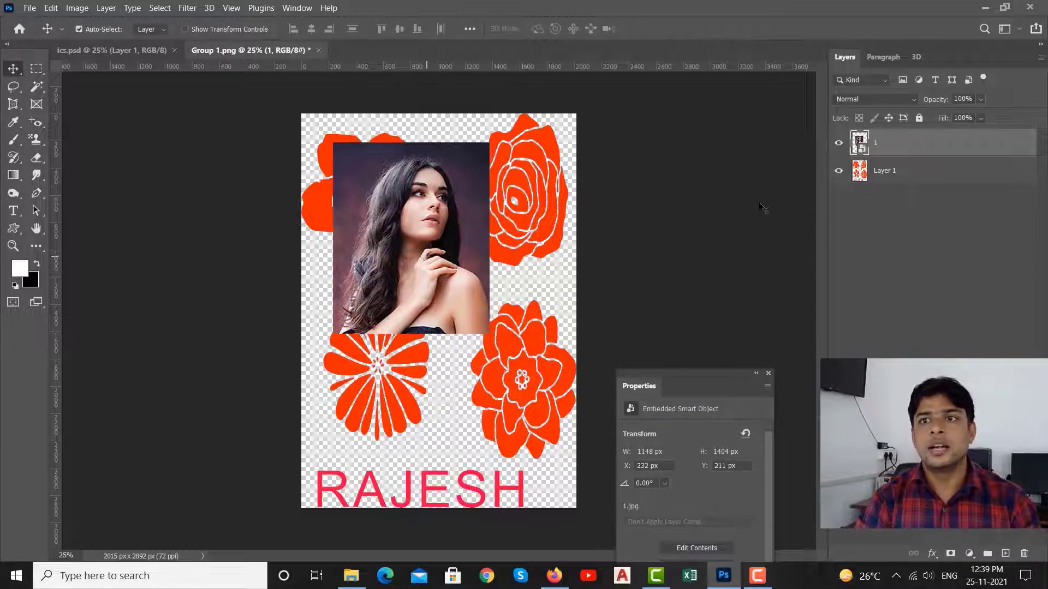
{"action": "double_click", "coordinate": [861, 148]}
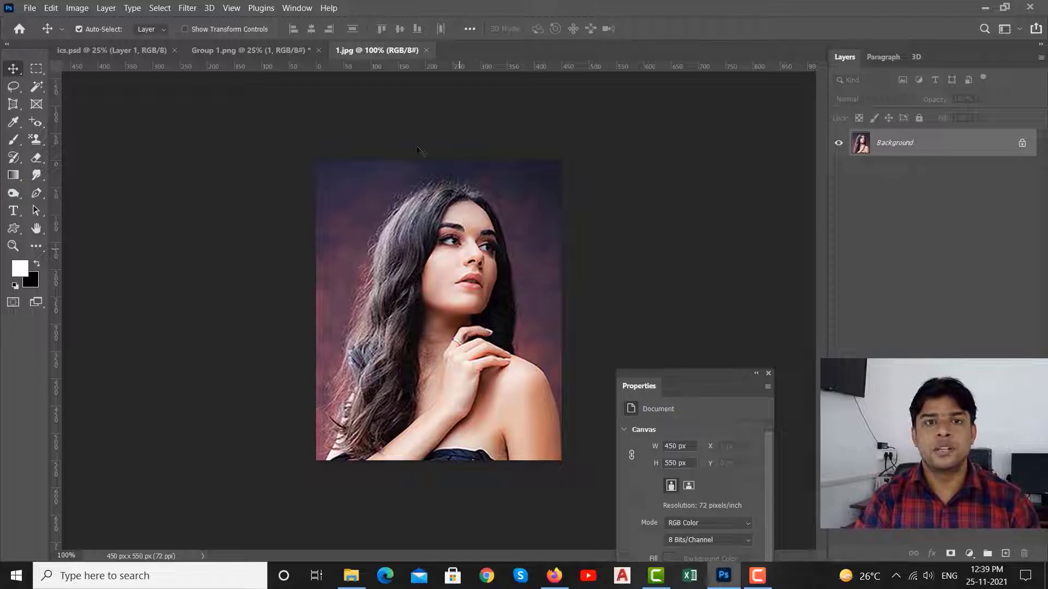
{"action": "left_click", "coordinate": [427, 51]}
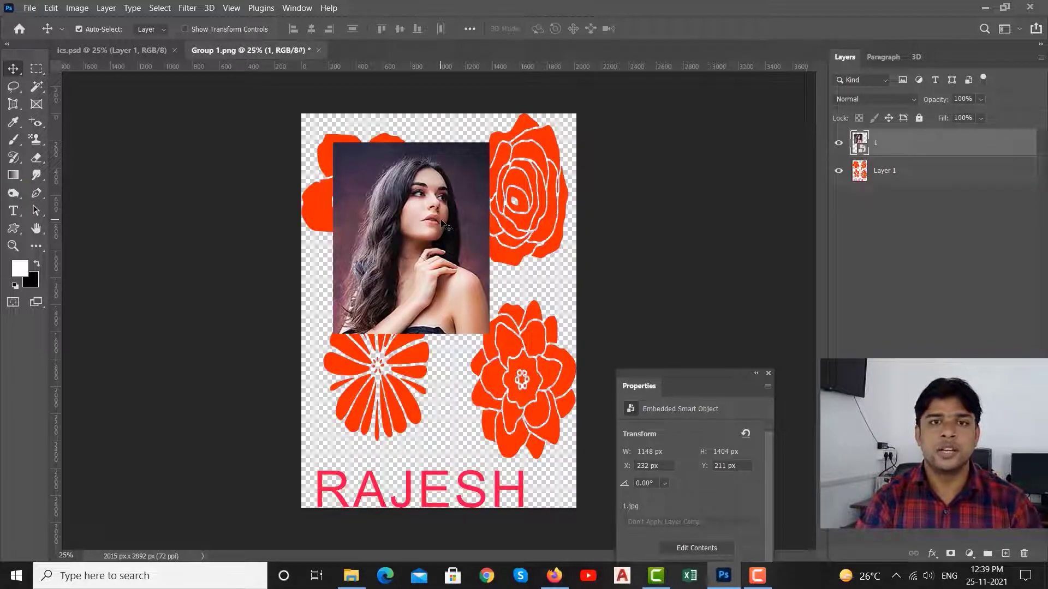
Step: Place ics as a linked image, scale it to about 204%, and commit it over the lower-right flowers
{"action": "left_click", "coordinate": [30, 7]}
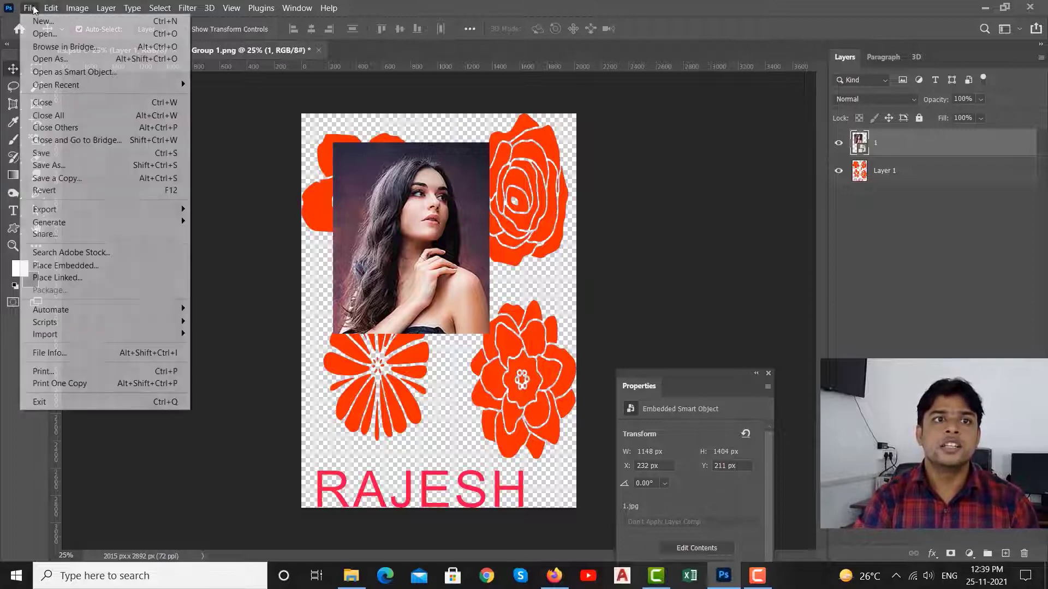
{"action": "left_click", "coordinate": [100, 279]}
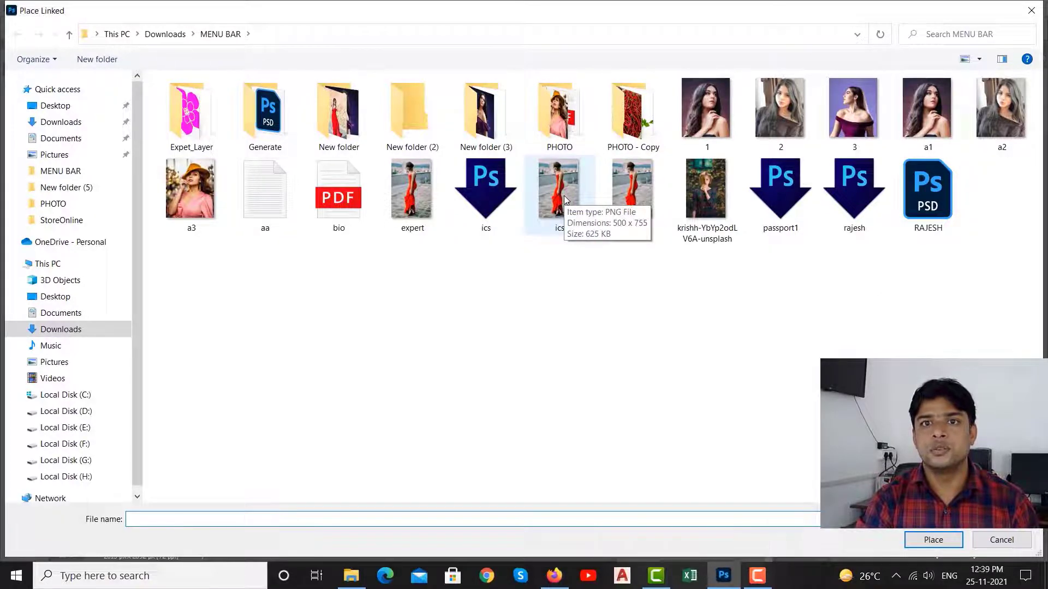
{"action": "double_click", "coordinate": [565, 201]}
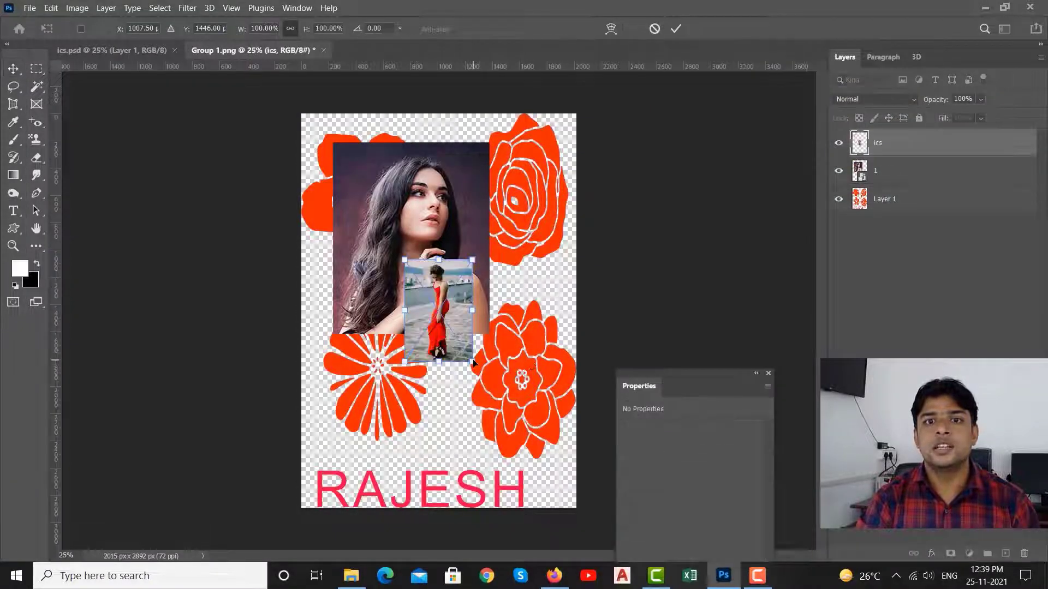
{"action": "left_click_drag", "start_coordinate": [473, 362], "coordinate": [543, 470]}
{"action": "left_click_drag", "start_coordinate": [511, 372], "coordinate": [518, 373]}
{"action": "key", "text": "Return"}
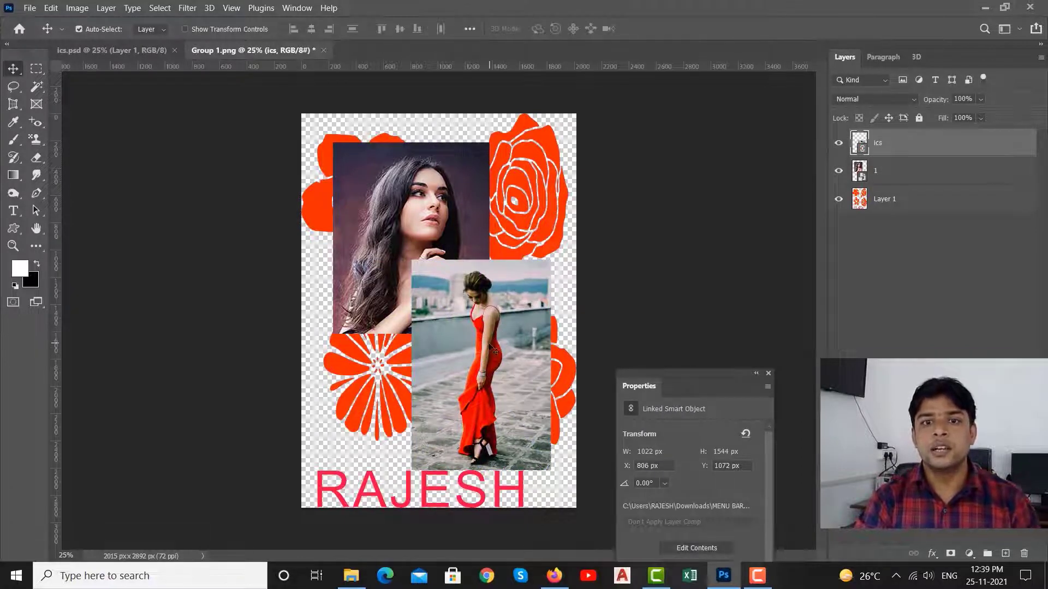
{"action": "left_click", "coordinate": [355, 576]}
Step: Return to the MENU BAR folder and delete the ics and 1 image files
{"action": "left_click", "coordinate": [13, 44]}
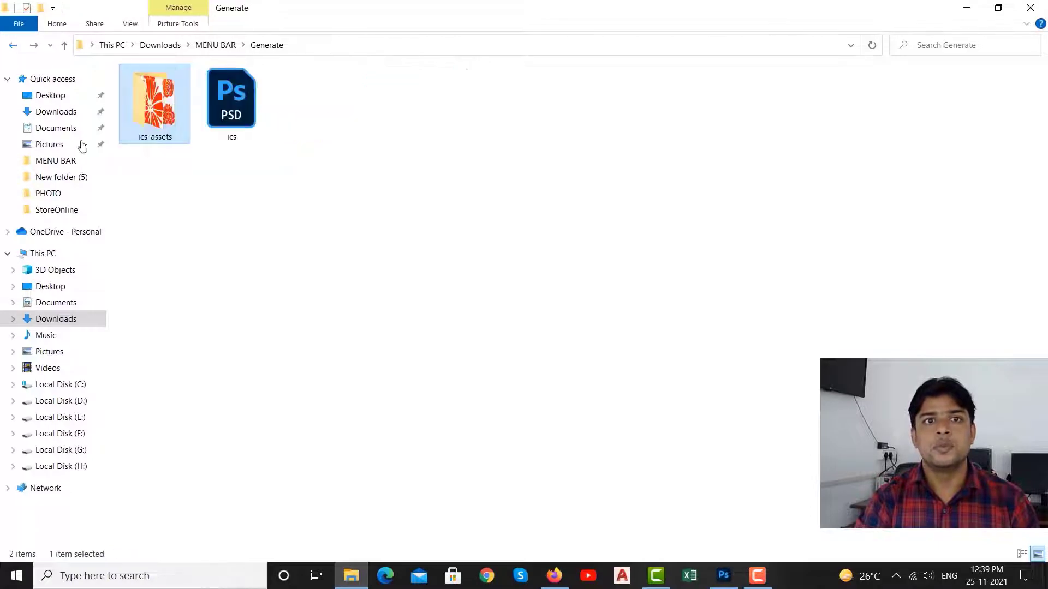
{"action": "left_click", "coordinate": [14, 44]}
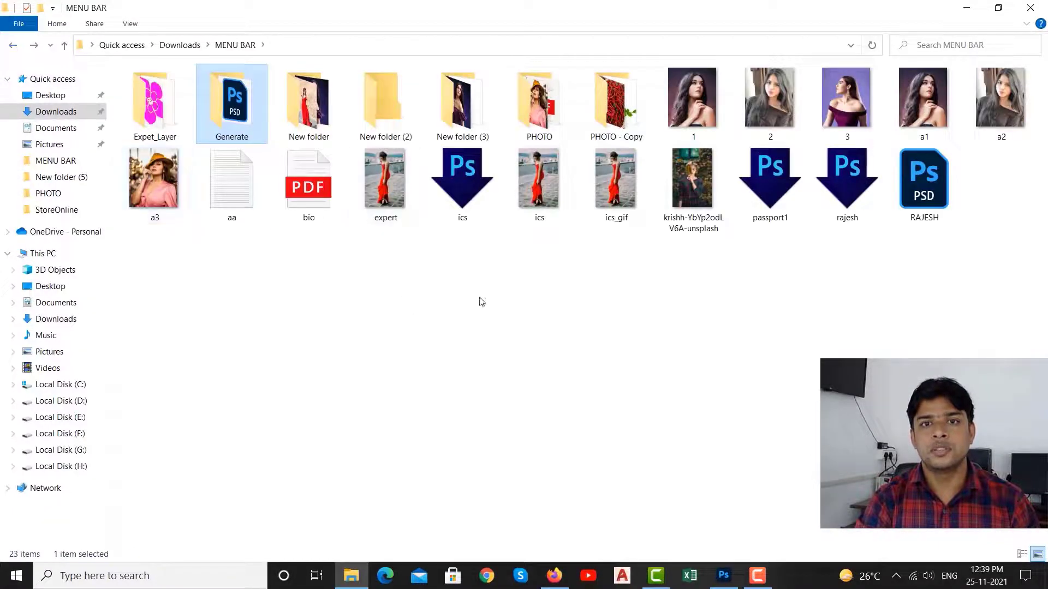
{"action": "left_click", "coordinate": [509, 200]}
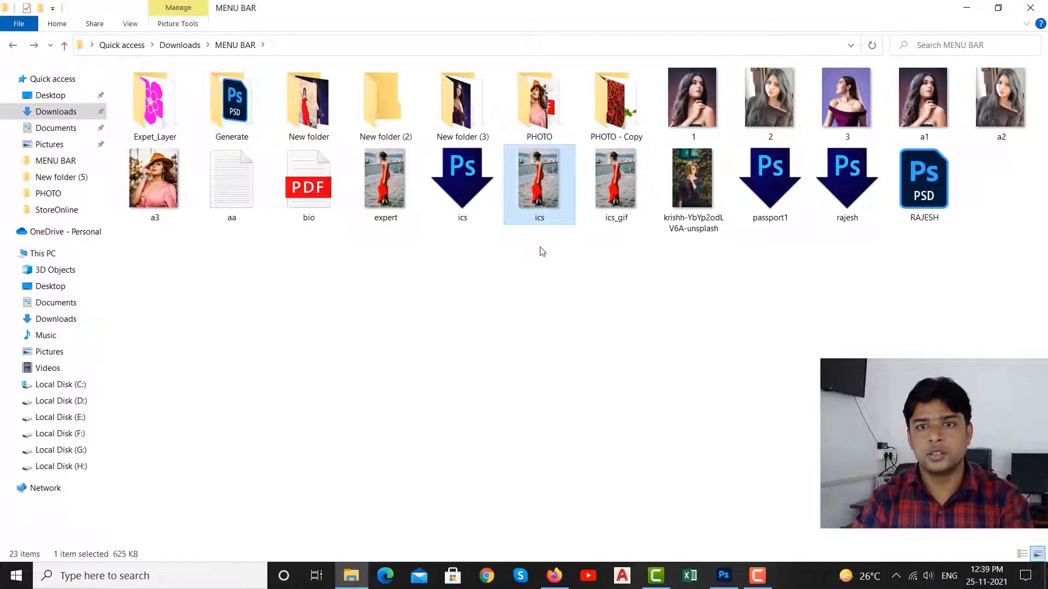
{"action": "key", "text": "Delete"}
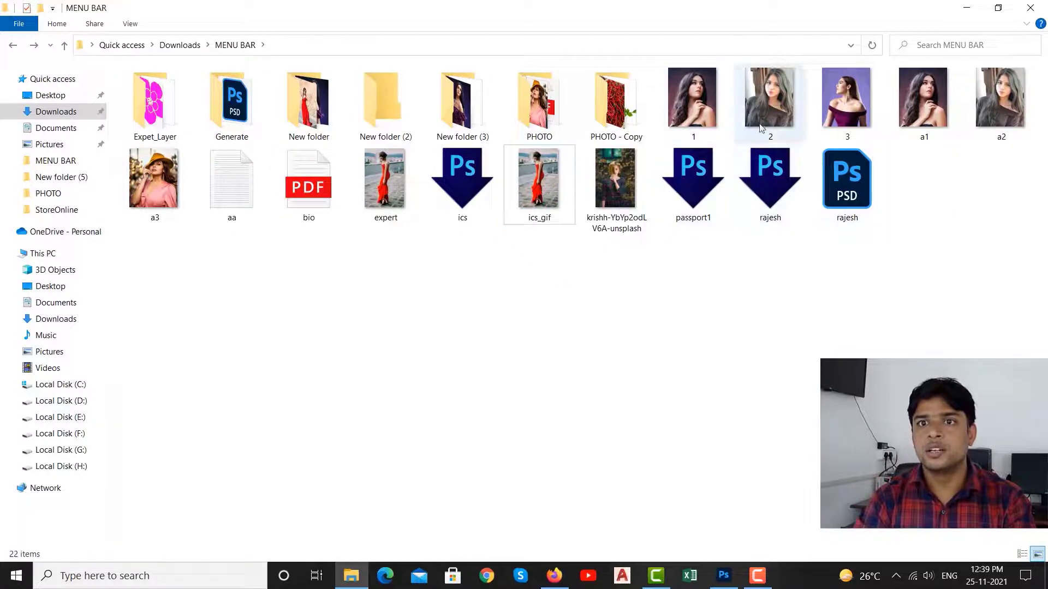
{"action": "key", "text": "alt+Tab"}
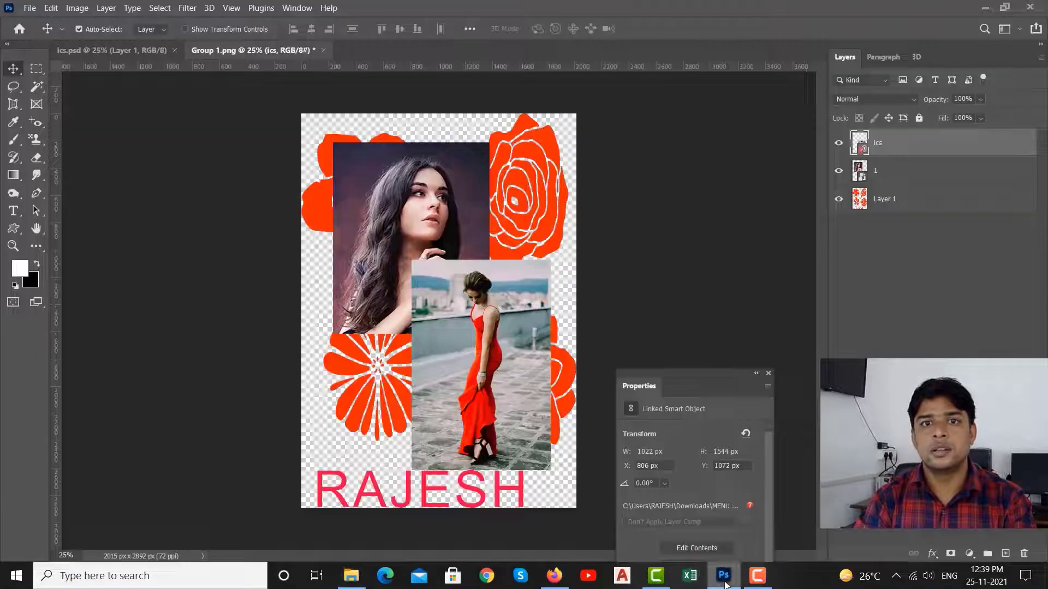
{"action": "key", "text": "alt+Tab"}
{"action": "left_click", "coordinate": [709, 111]}
{"action": "key", "text": "Delete"}
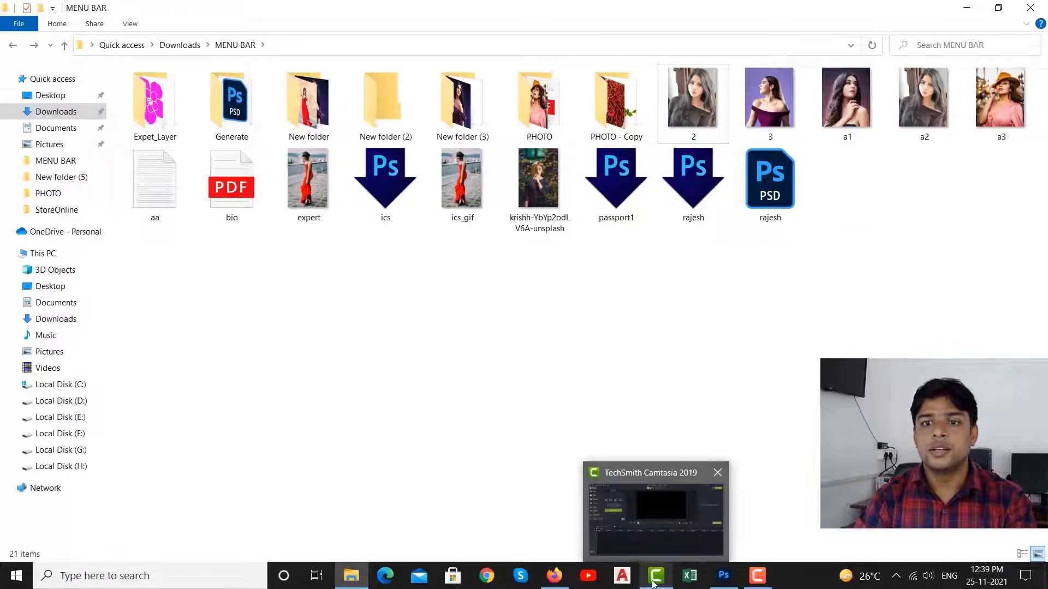
{"action": "left_click", "coordinate": [724, 575]}
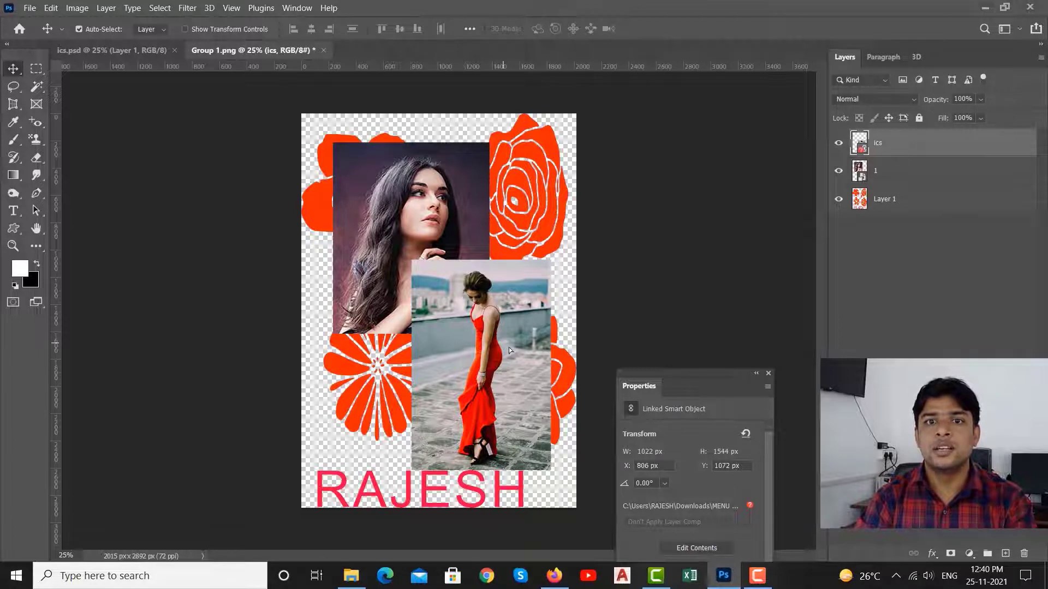
Step: Nudge the red-dress photo right and down, then open layer 1's embedded contents
{"action": "left_click_drag", "start_coordinate": [510, 350], "coordinate": [518, 357]}
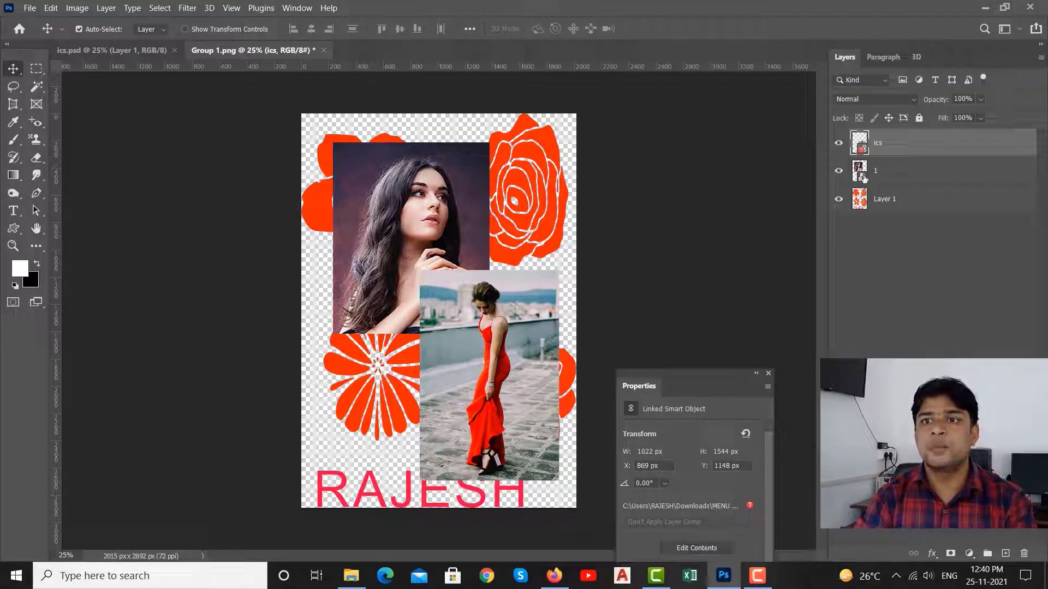
{"action": "left_click", "coordinate": [864, 179]}
{"action": "double_click", "coordinate": [862, 175]}
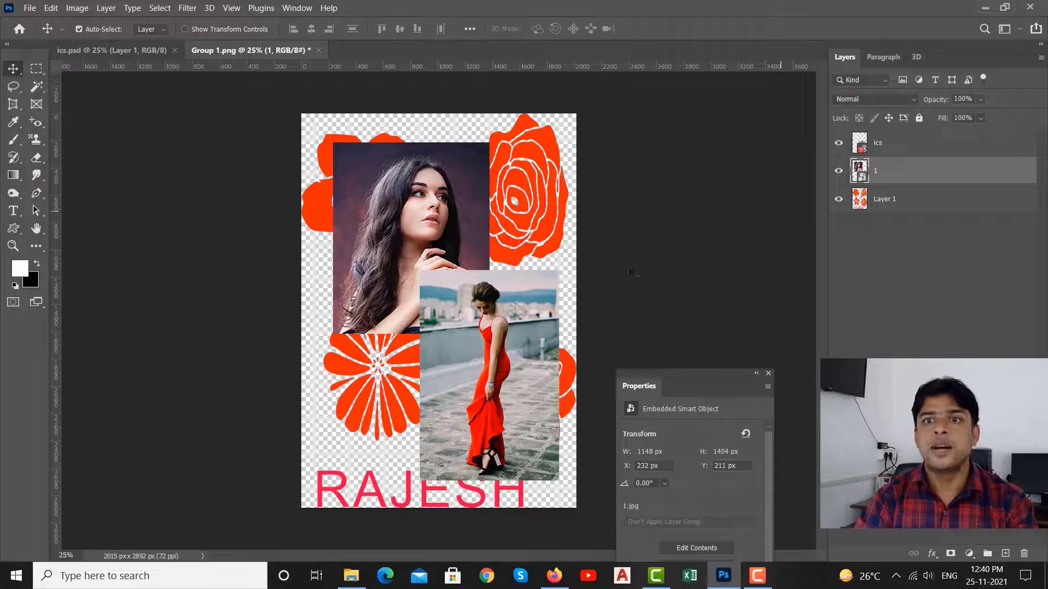
Step: Try opening the linked ics layer's contents and cancel the missing-file locate prompt
{"action": "left_click", "coordinate": [862, 155]}
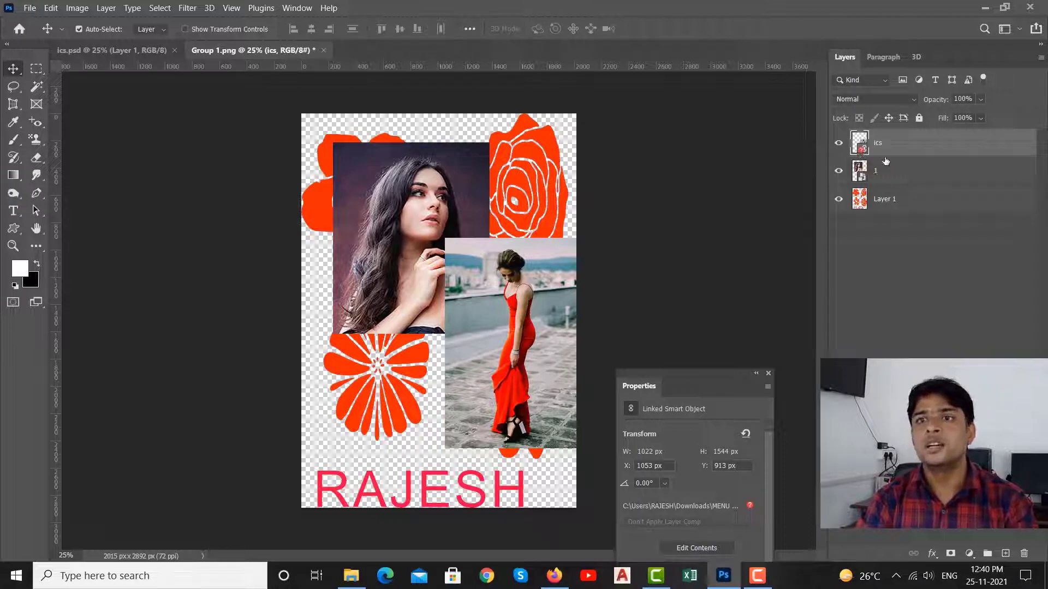
{"action": "double_click", "coordinate": [866, 151]}
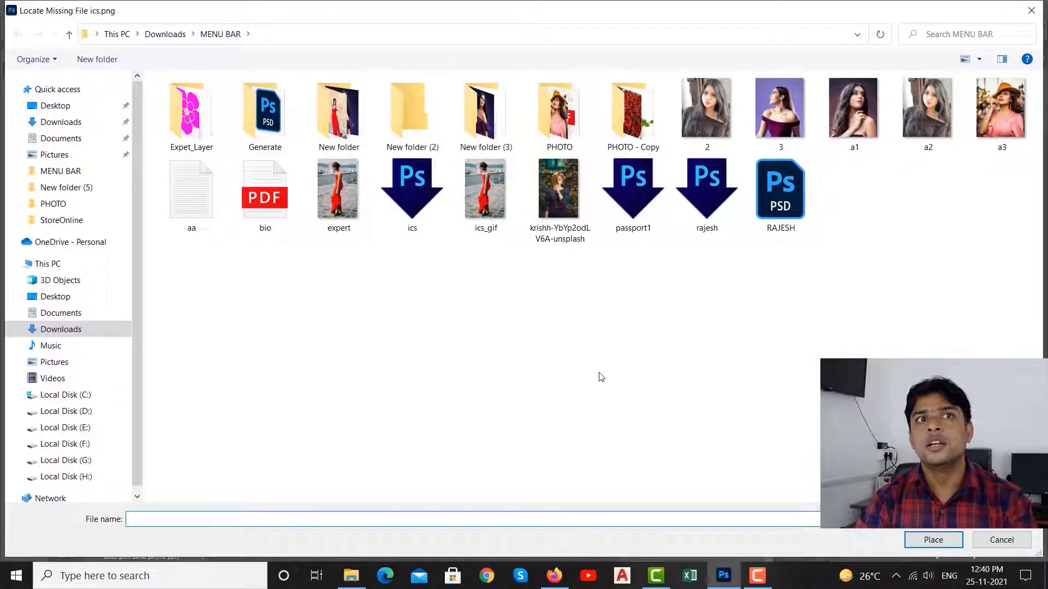
{"action": "left_click", "coordinate": [1001, 540]}
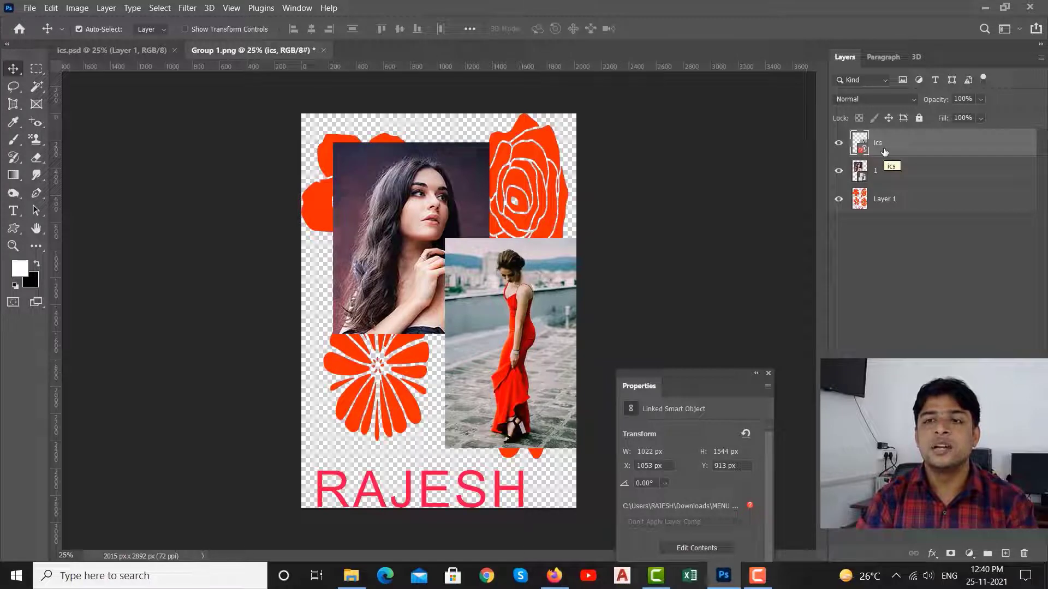
Step: Move the portrait to X 96, Y 99 and the red-dress photo to X 1097, Y 1117
{"action": "left_click", "coordinate": [30, 9]}
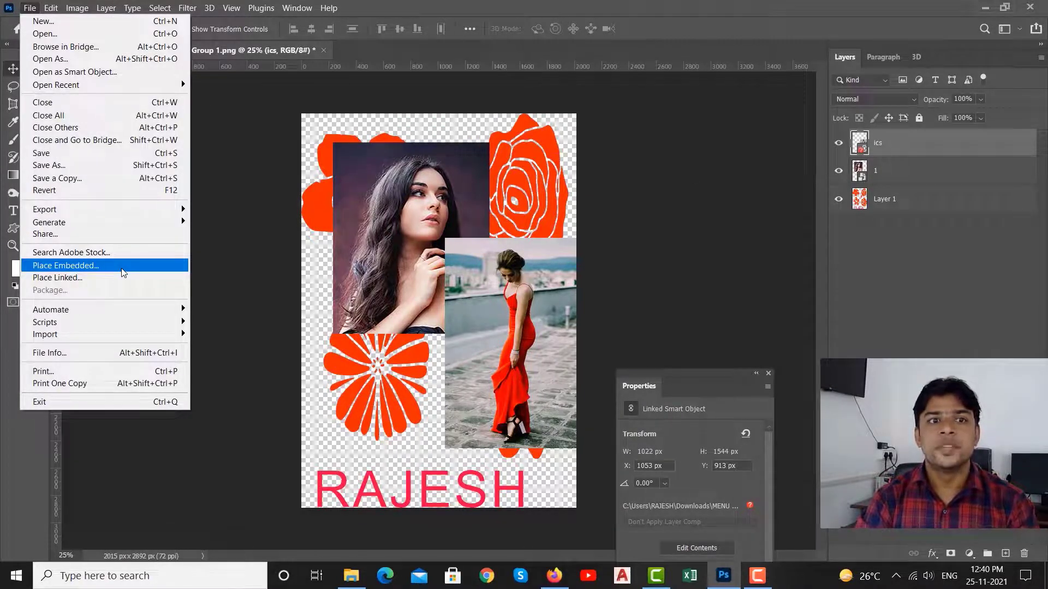
{"action": "left_click", "coordinate": [36, 11]}
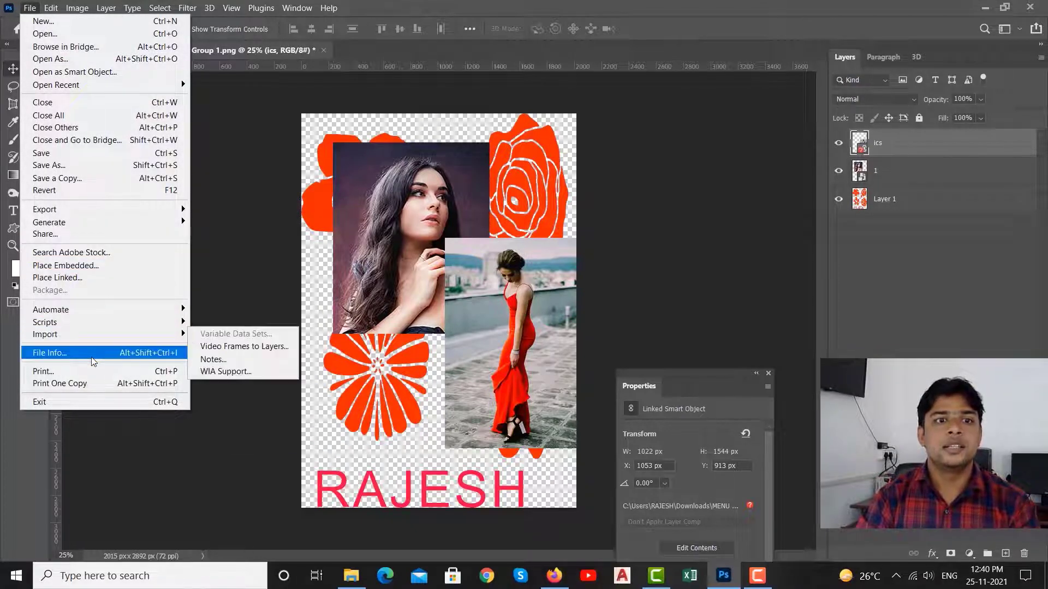
{"action": "left_click", "coordinate": [402, 247]}
{"action": "left_click_drag", "start_coordinate": [386, 183], "coordinate": [368, 167]}
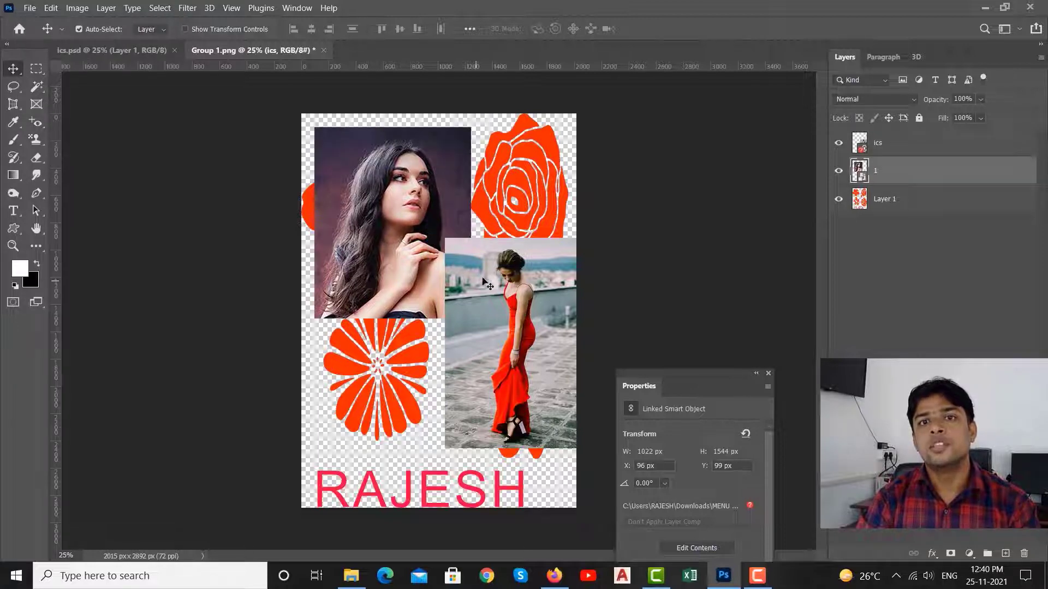
{"action": "left_click_drag", "start_coordinate": [477, 284], "coordinate": [484, 312]}
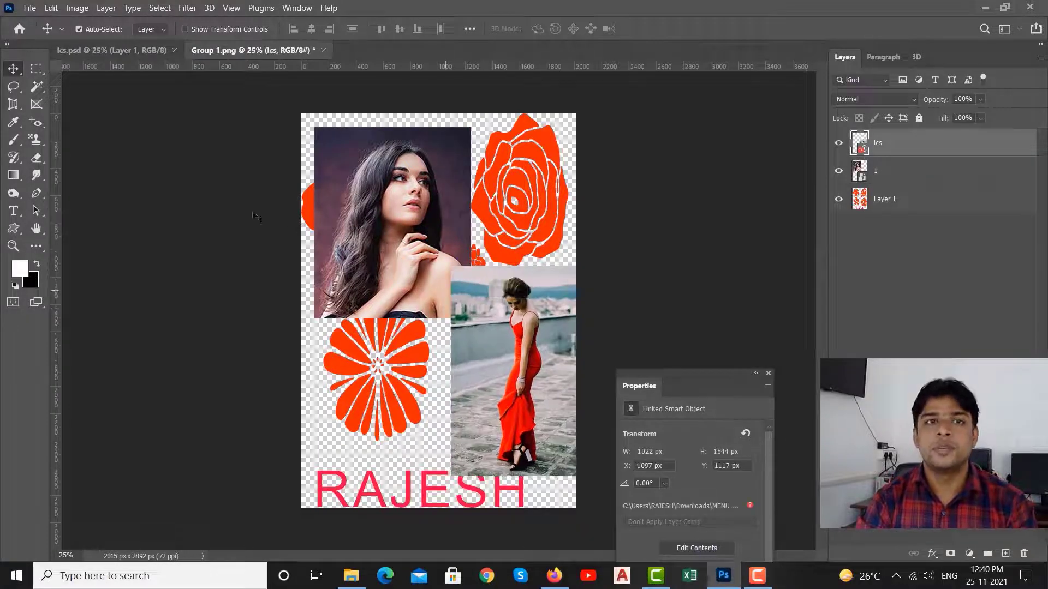
{"action": "left_click", "coordinate": [29, 8]}
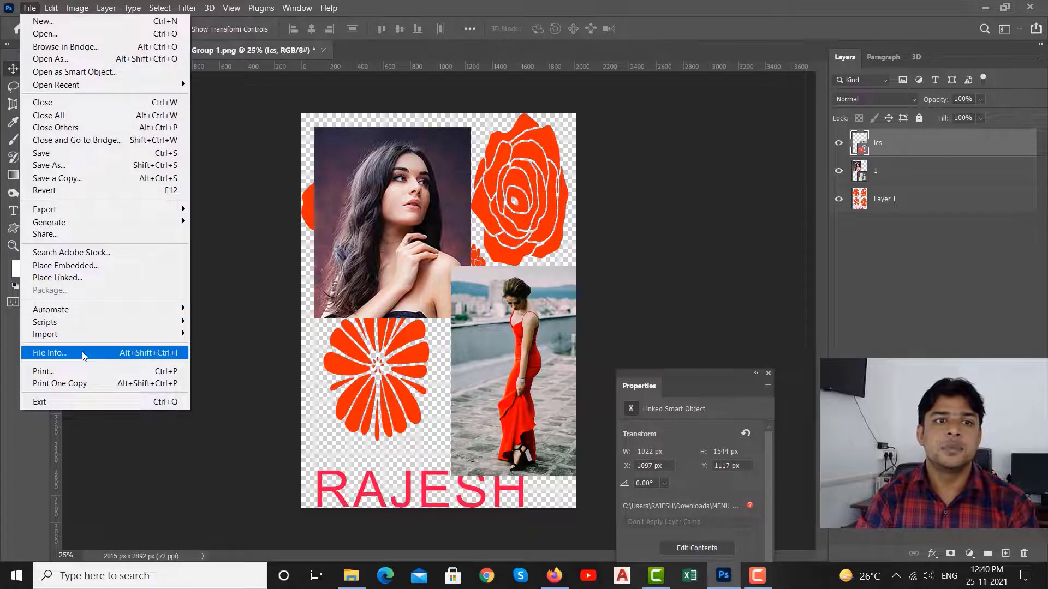
Step: In File Info for Group 1.png, review the Basic fields and give it a five-star rating
{"action": "left_click", "coordinate": [52, 352]}
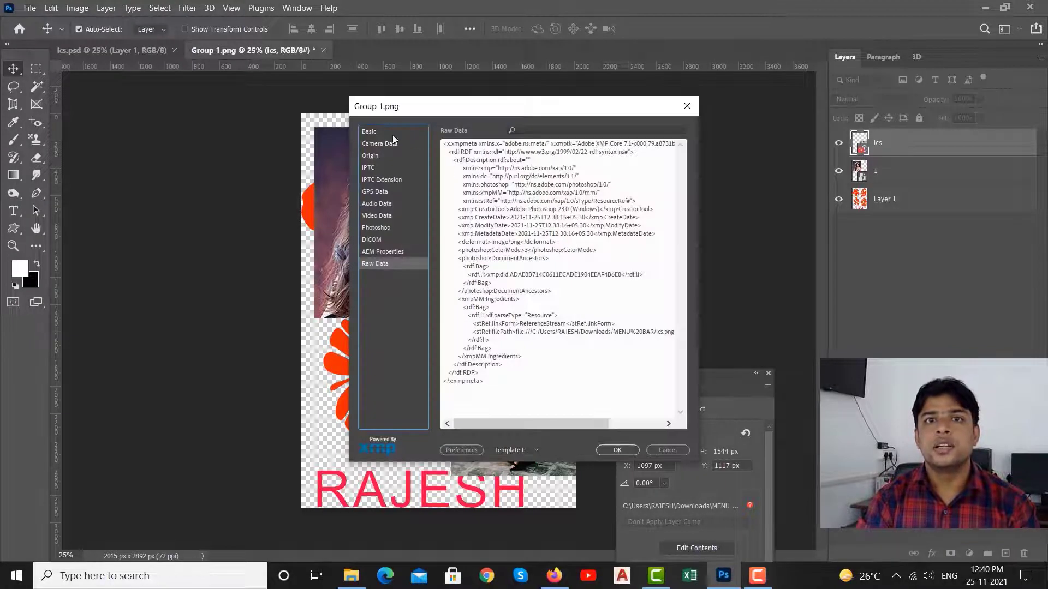
{"action": "left_click", "coordinate": [387, 132]}
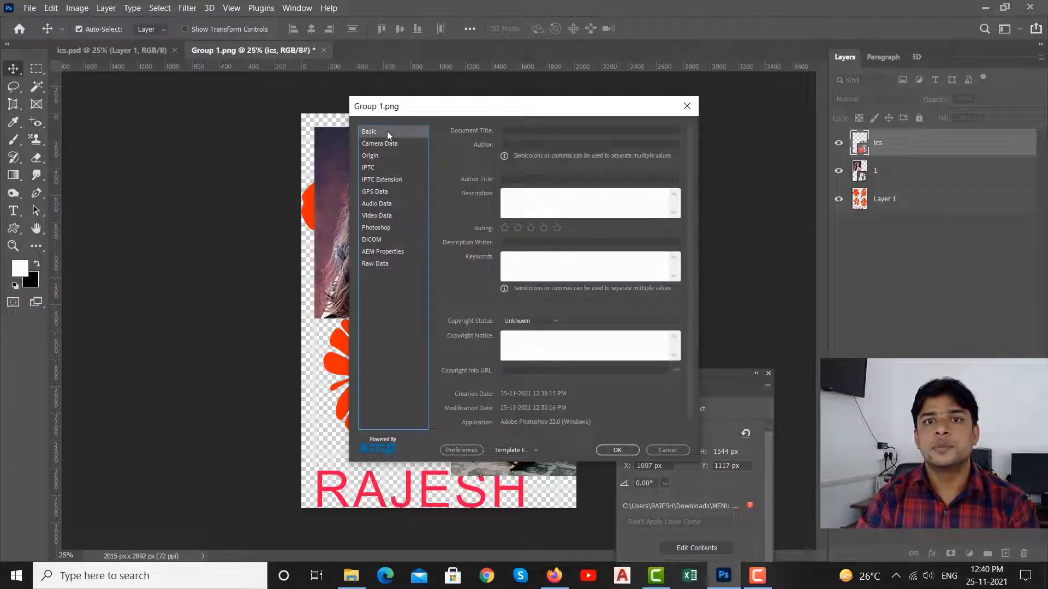
{"action": "left_click", "coordinate": [528, 130]}
{"action": "left_click", "coordinate": [528, 144]}
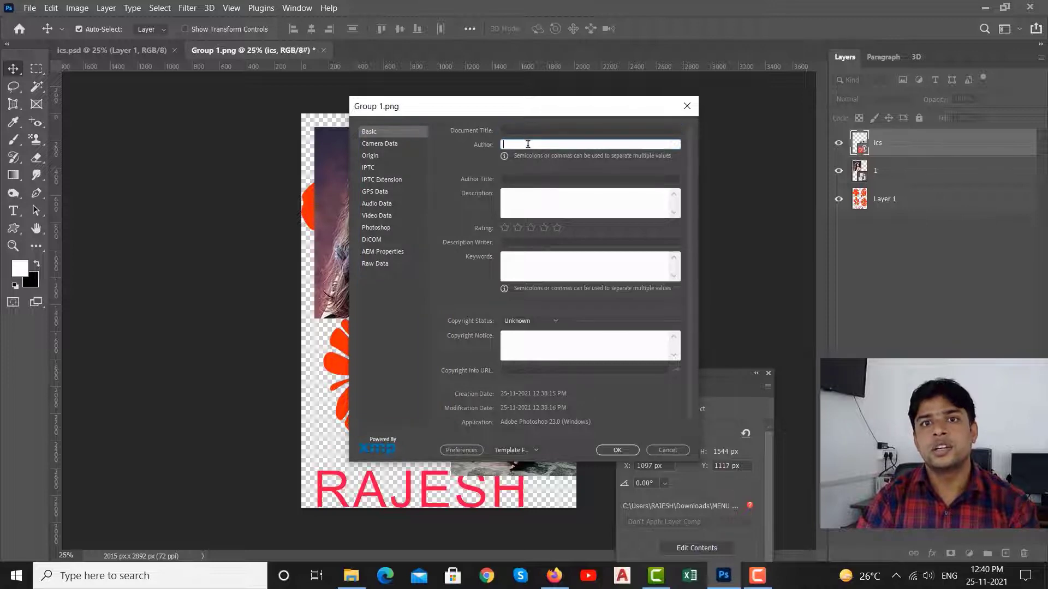
{"action": "left_click", "coordinate": [531, 177]}
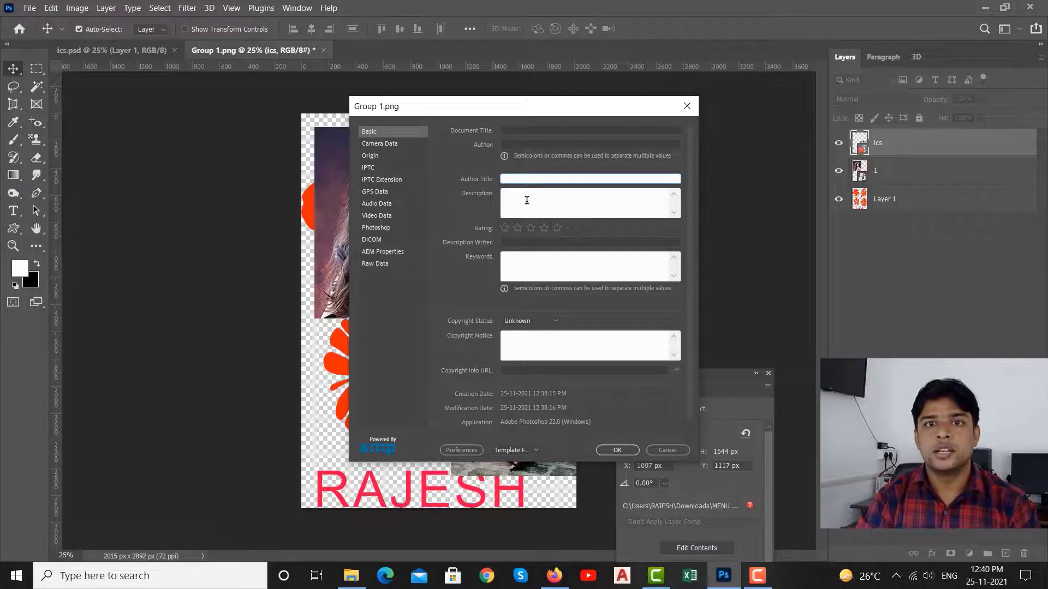
{"action": "left_click", "coordinate": [527, 200]}
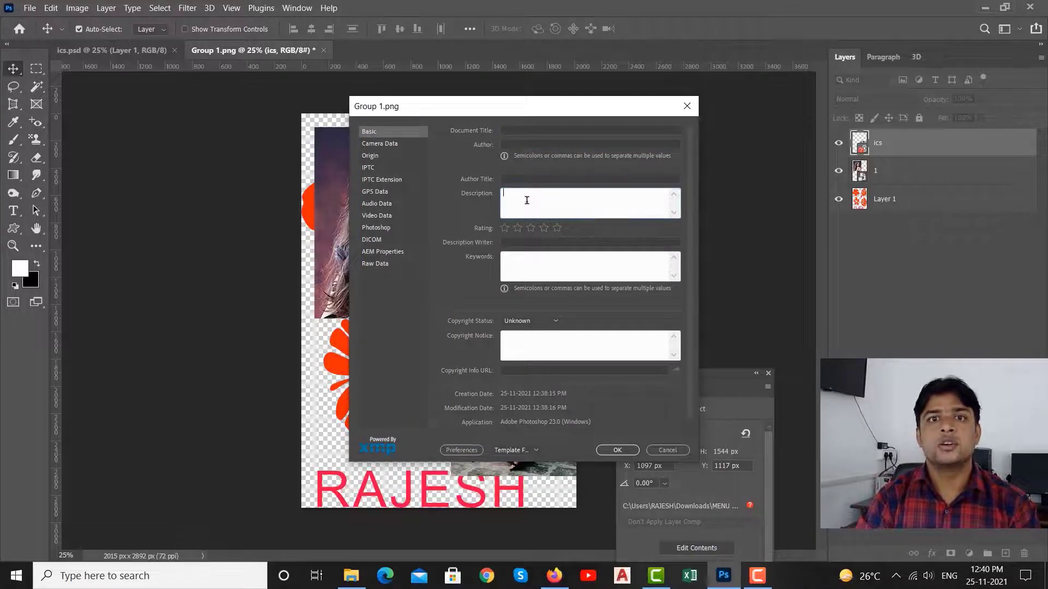
{"action": "left_click", "coordinate": [556, 228]}
{"action": "left_click", "coordinate": [540, 272]}
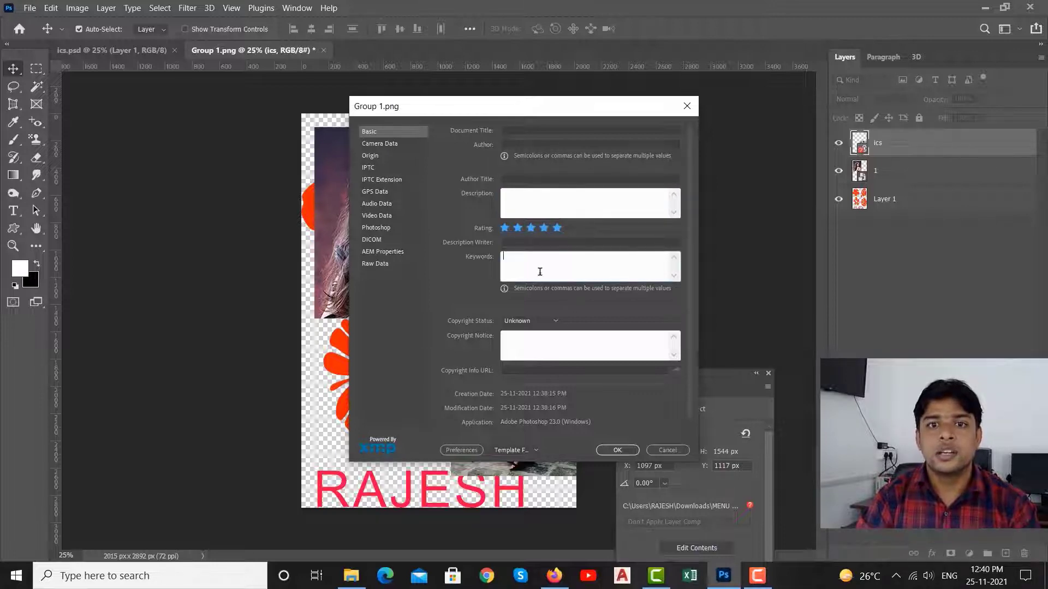
{"action": "left_click", "coordinate": [529, 343]}
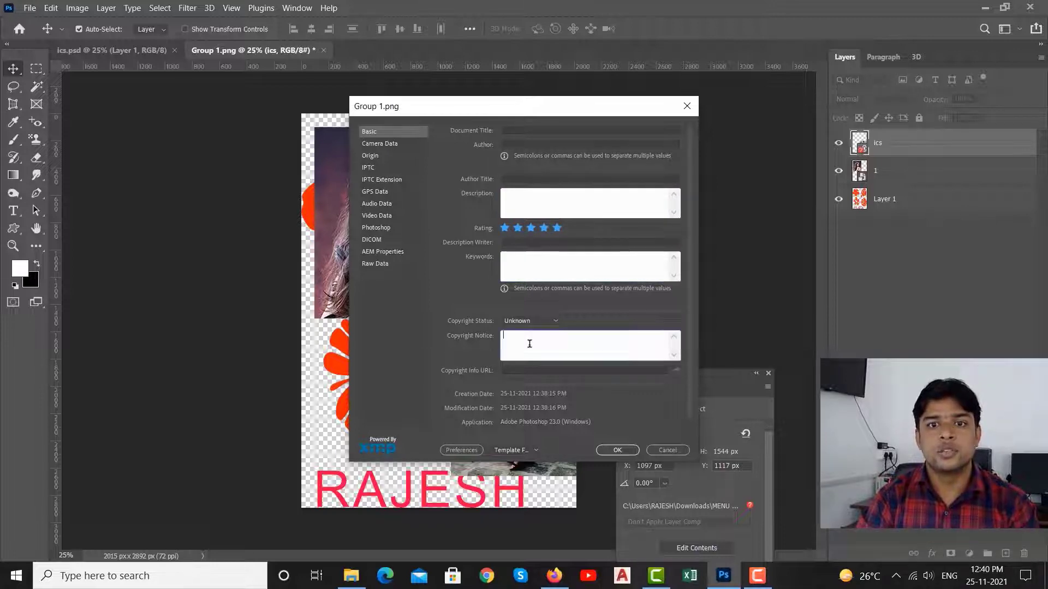
Step: Browse the Camera Data, Origin, IPTC, Raw Data and Audio Data pages, then close File Info
{"action": "left_click", "coordinate": [374, 145]}
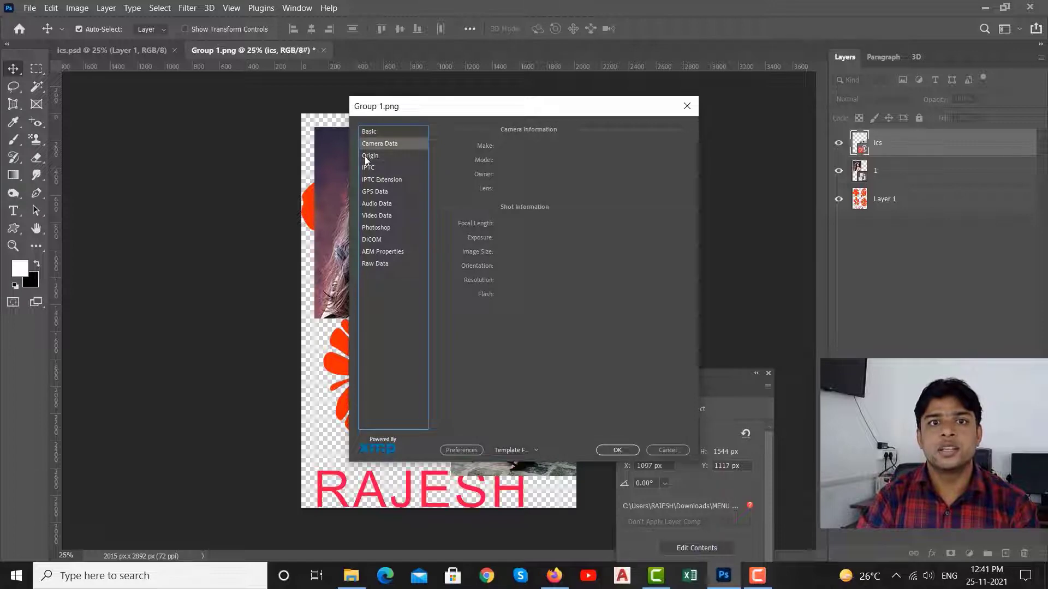
{"action": "left_click", "coordinate": [364, 157]}
{"action": "left_click", "coordinate": [372, 167]}
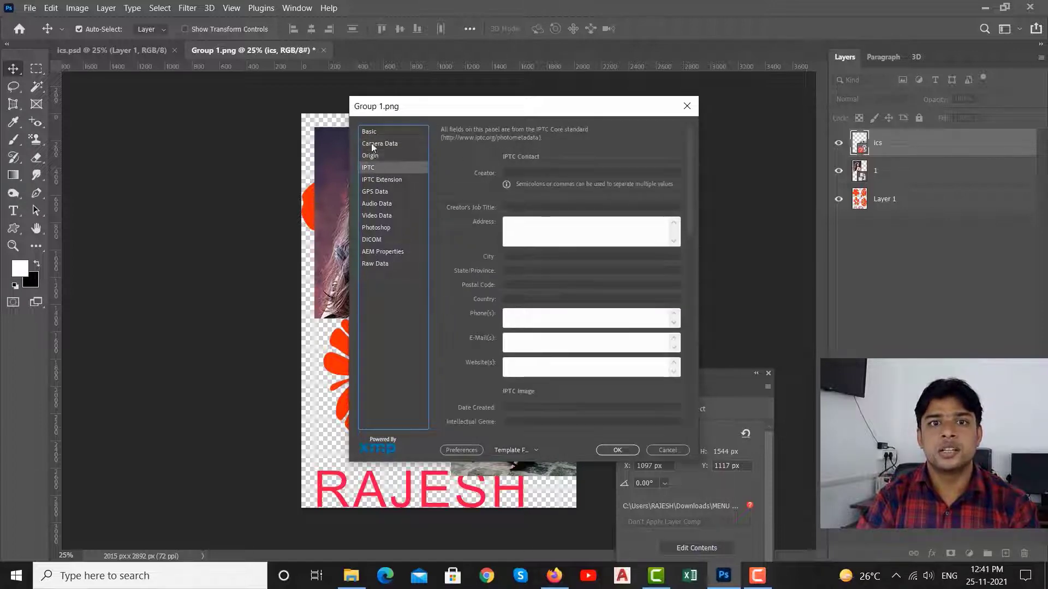
{"action": "left_click", "coordinate": [376, 228]}
{"action": "left_click", "coordinate": [382, 263]}
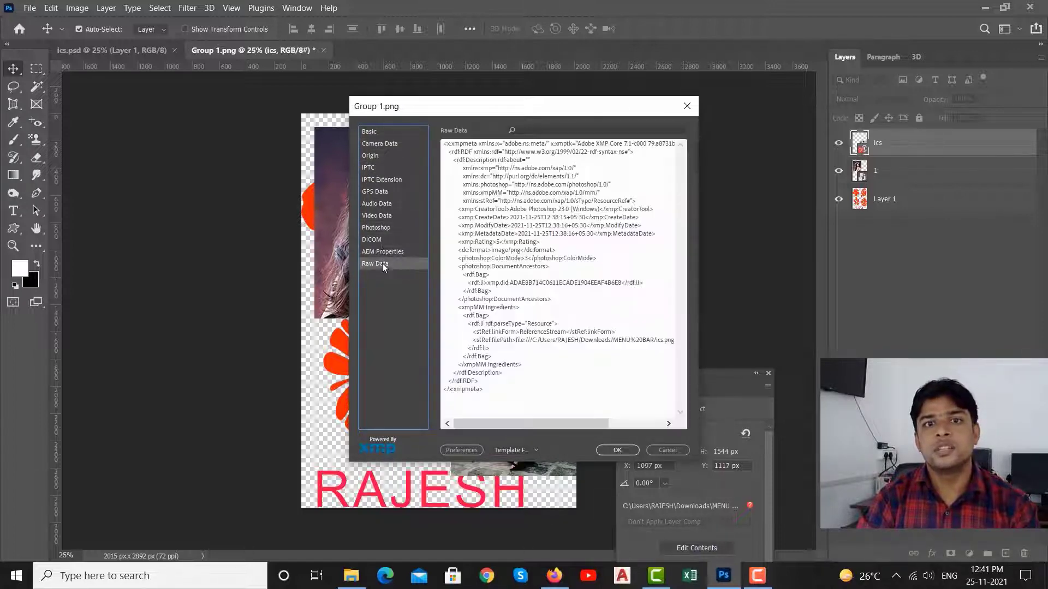
{"action": "left_click", "coordinate": [381, 204]}
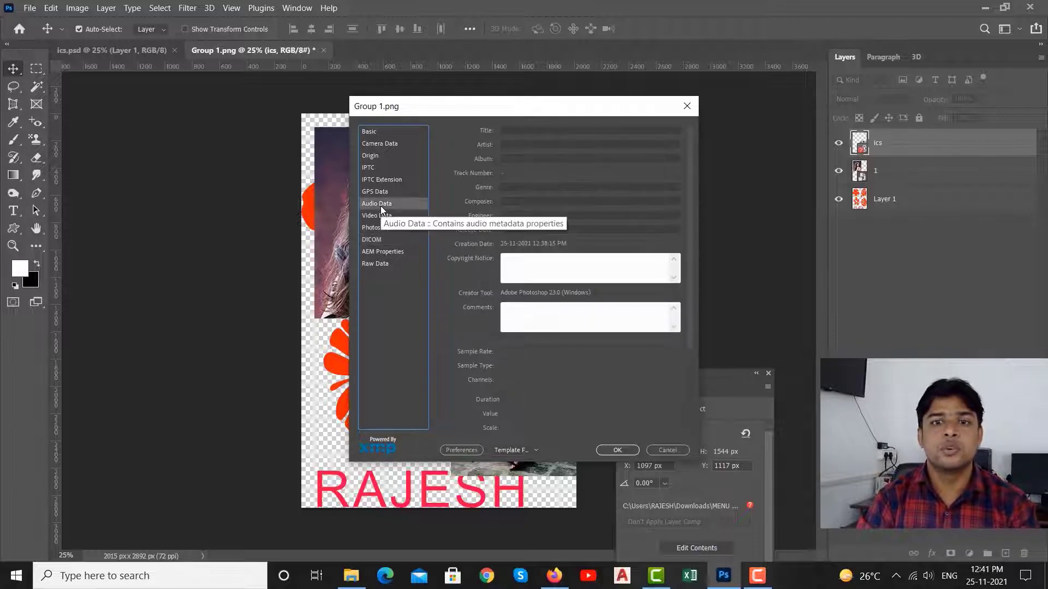
{"action": "left_click", "coordinate": [617, 450]}
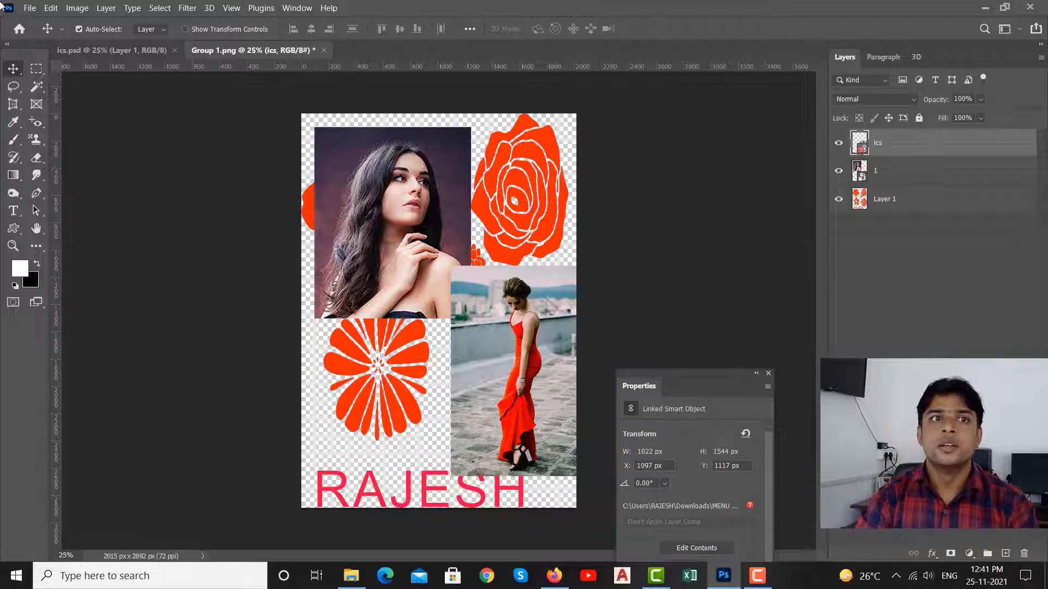
Step: In the Print dialog, turn on Scale to Fit Media
{"action": "left_click", "coordinate": [28, 9]}
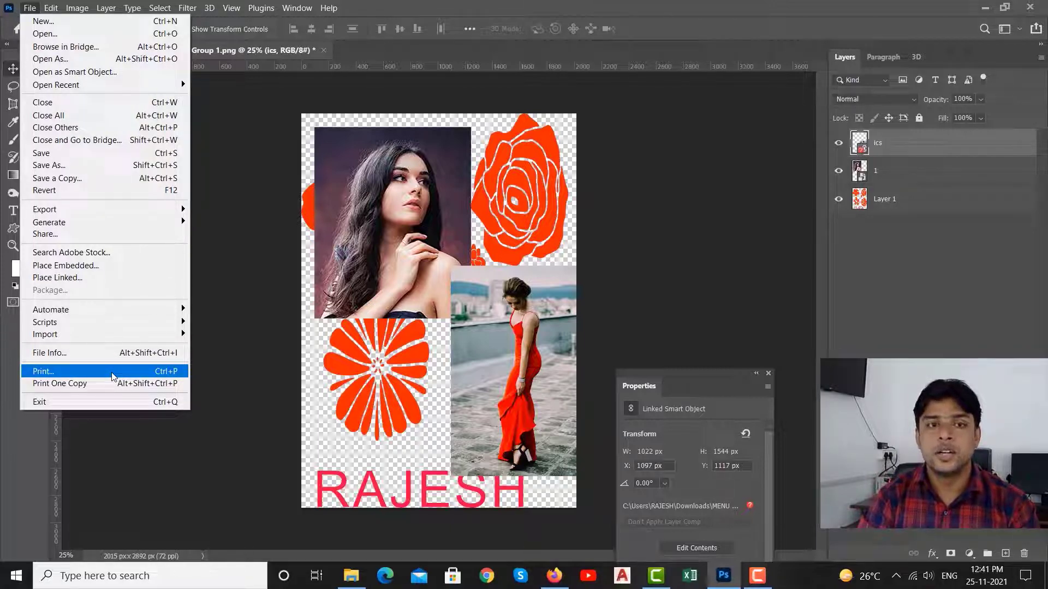
{"action": "left_click", "coordinate": [112, 374]}
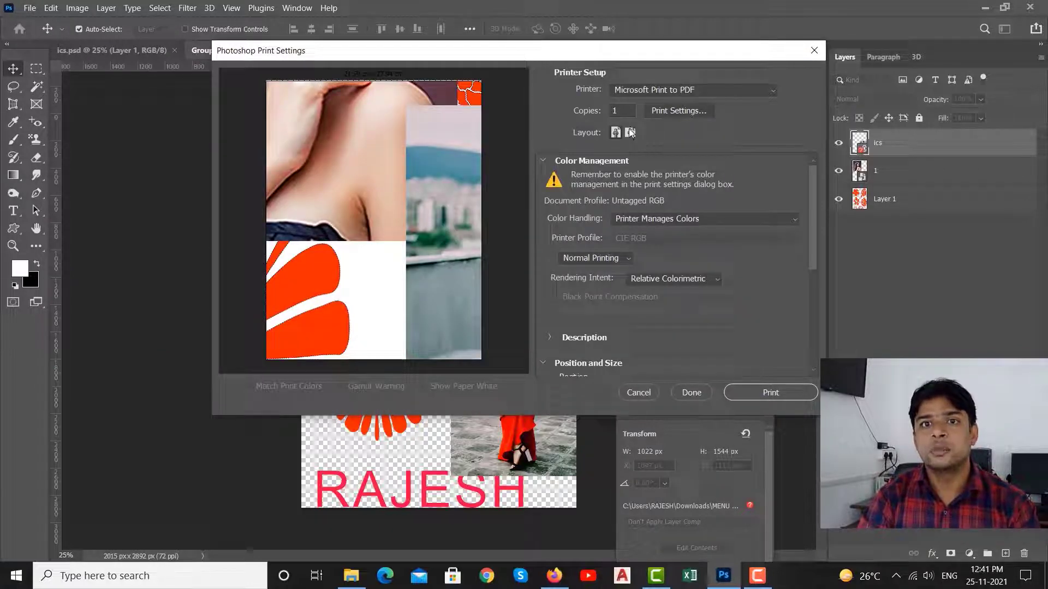
{"action": "scroll", "coordinate": [633, 283], "scroll_direction": "down", "scroll_amount": 2}
{"action": "scroll", "coordinate": [633, 283], "scroll_direction": "down", "scroll_amount": 1}
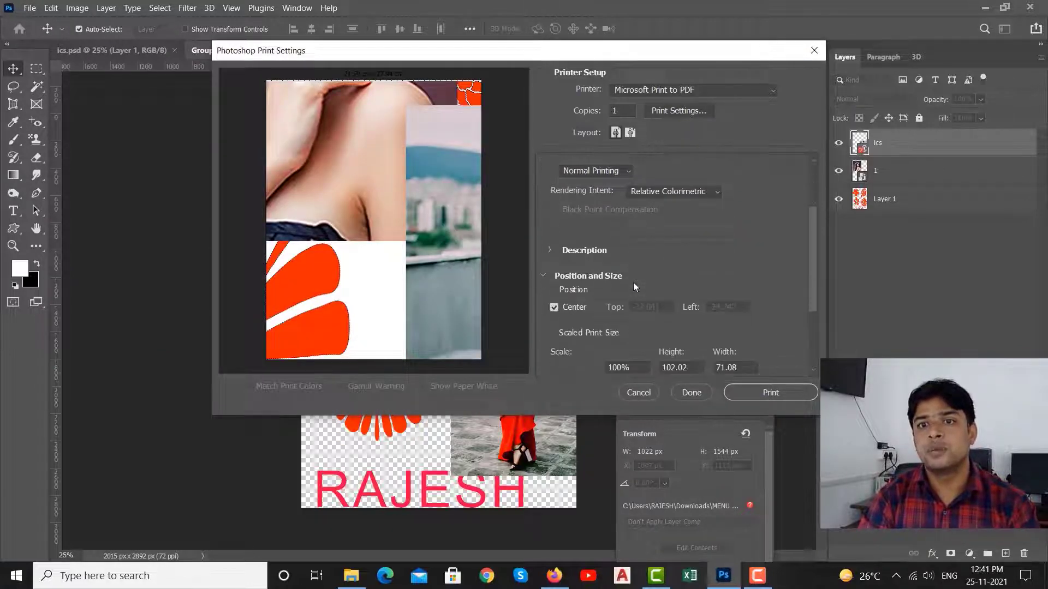
{"action": "scroll", "coordinate": [633, 283], "scroll_direction": "down", "scroll_amount": 2}
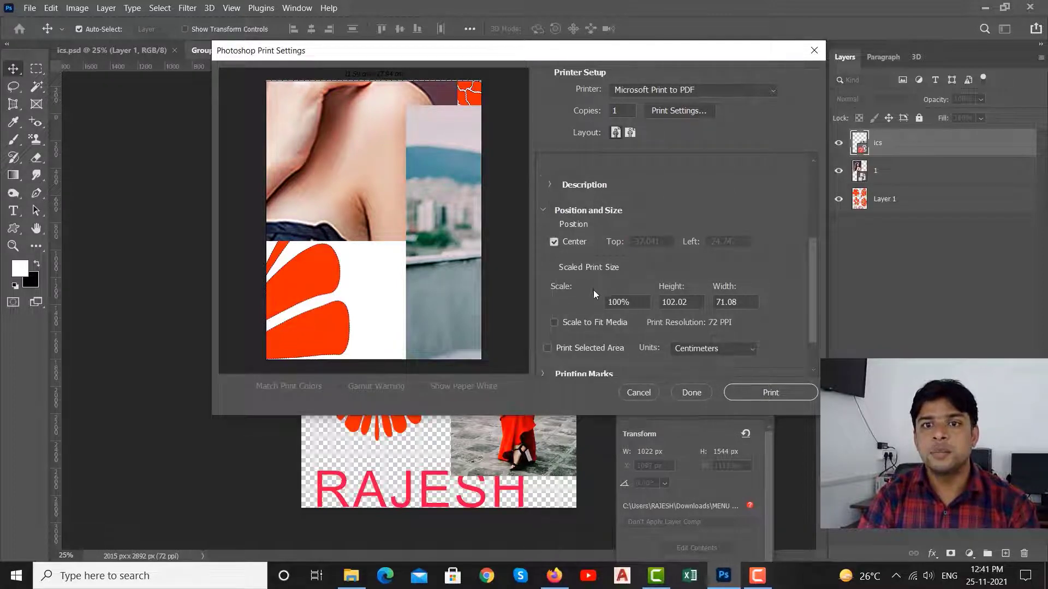
{"action": "scroll", "coordinate": [594, 290], "scroll_direction": "down", "scroll_amount": 1}
{"action": "left_click", "coordinate": [555, 289]}
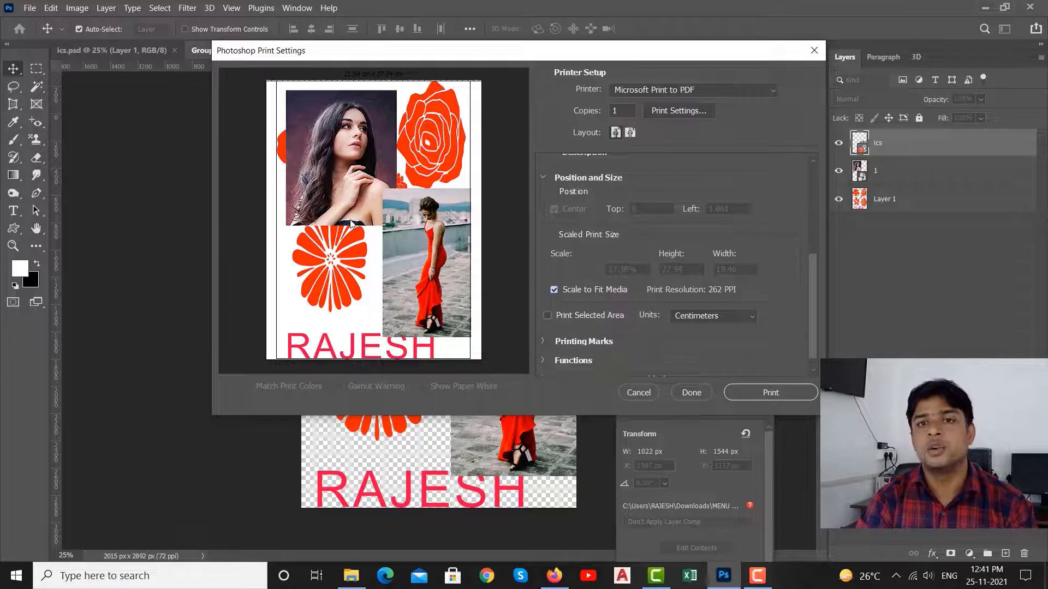
{"action": "scroll", "coordinate": [627, 342], "scroll_direction": "down", "scroll_amount": 1}
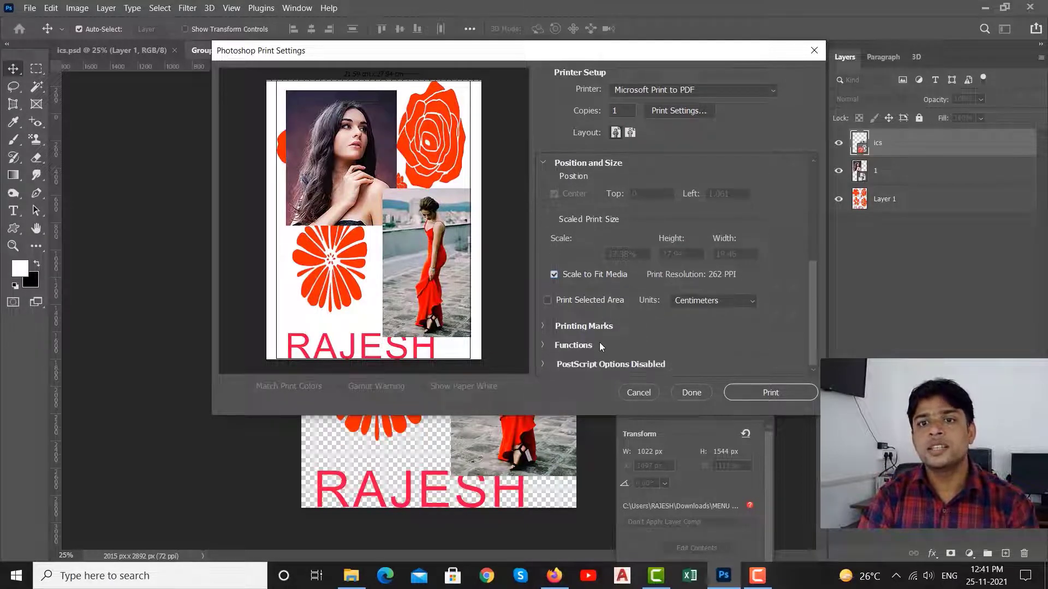
{"action": "scroll", "coordinate": [600, 342], "scroll_direction": "up", "scroll_amount": 2}
{"action": "scroll", "coordinate": [599, 340], "scroll_direction": "up", "scroll_amount": 4}
Step: Choose the EPSON L3150 Series printer, check its properties, and finish with Done
{"action": "left_click", "coordinate": [688, 90]}
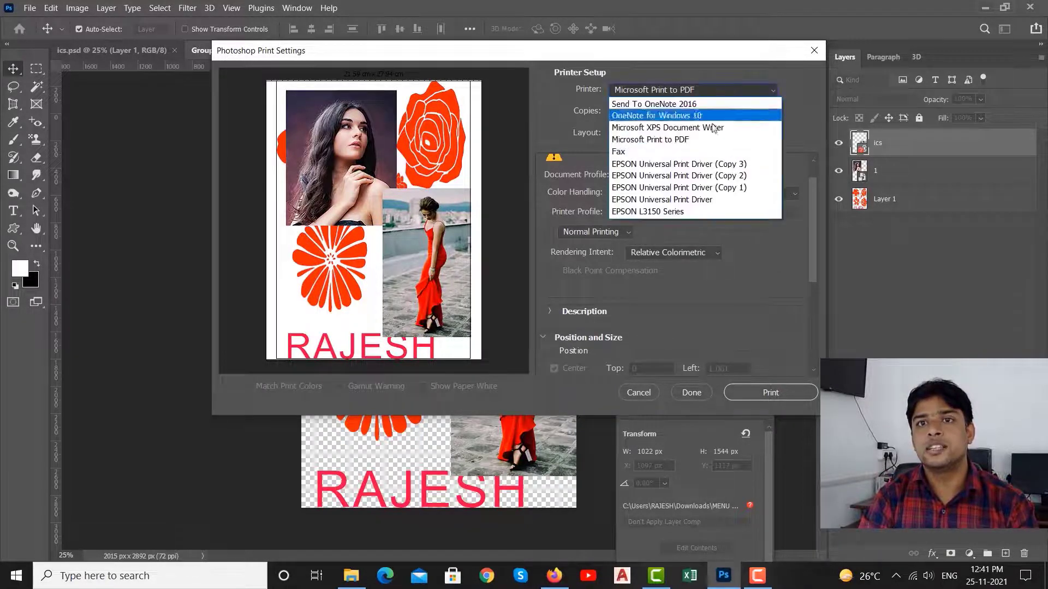
{"action": "left_click", "coordinate": [675, 210]}
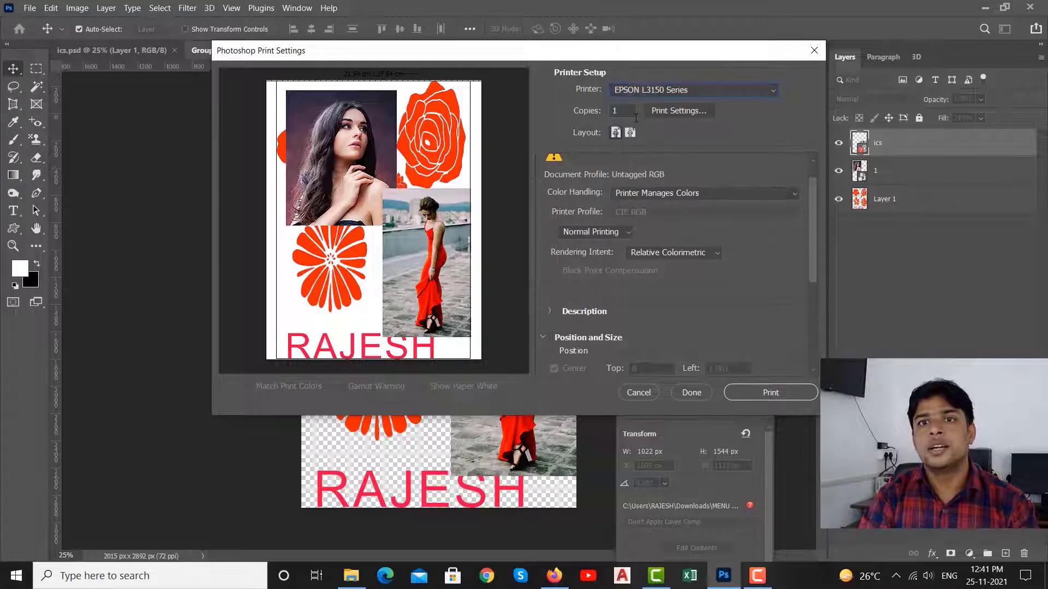
{"action": "left_click", "coordinate": [674, 111]}
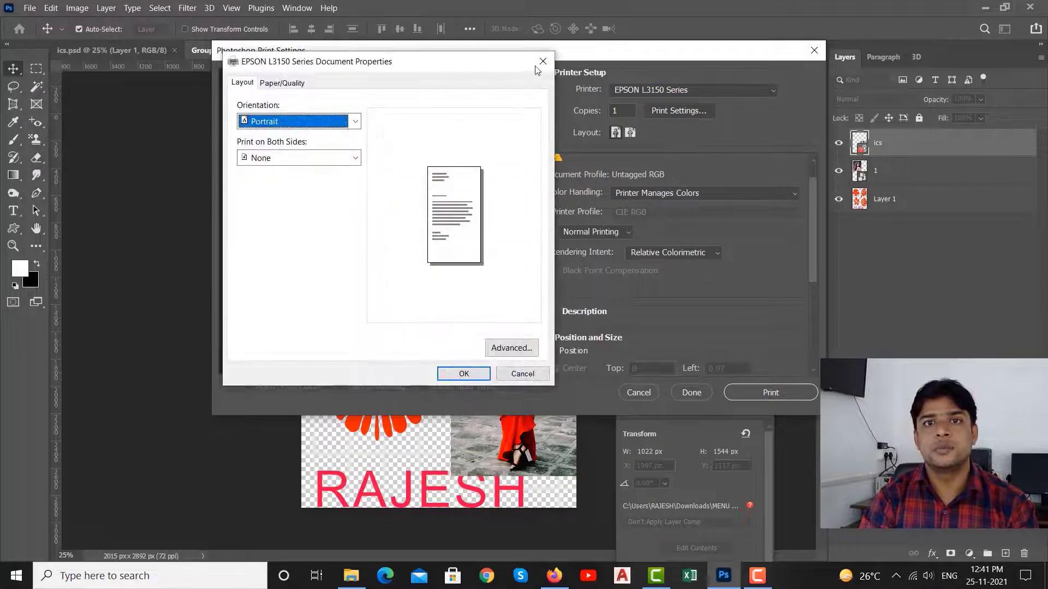
{"action": "left_click", "coordinate": [539, 64]}
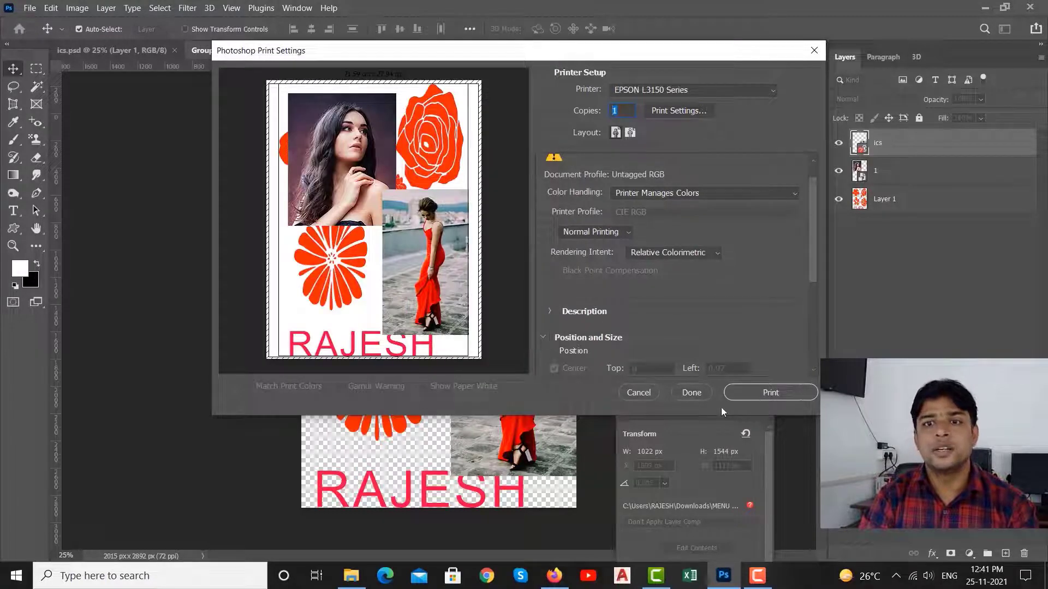
{"action": "left_click", "coordinate": [638, 393]}
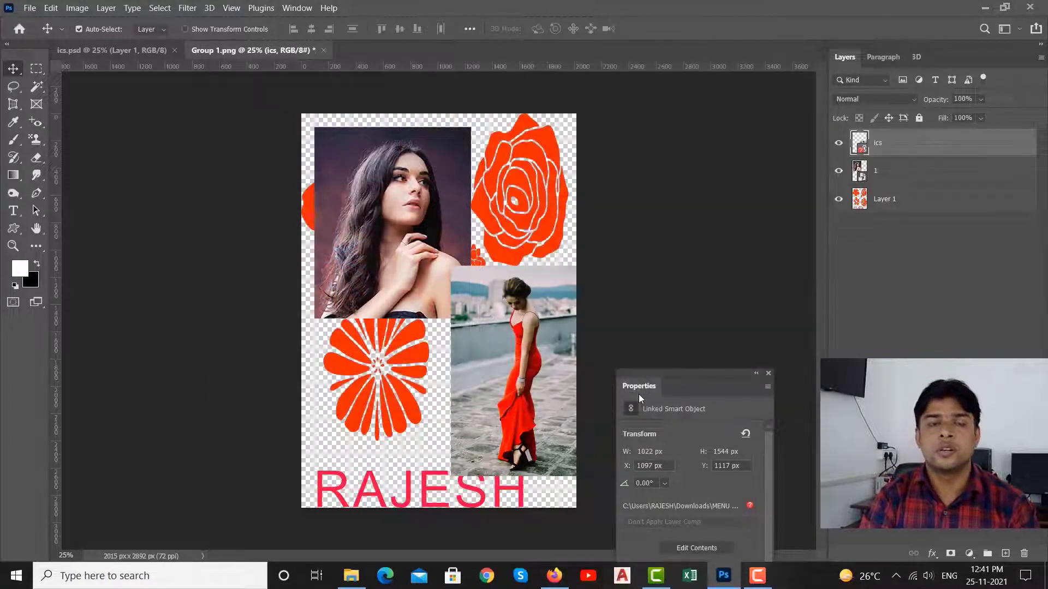
Step: Reopen the Print dialog, change the copies value, and cancel it
{"action": "left_click", "coordinate": [25, 8]}
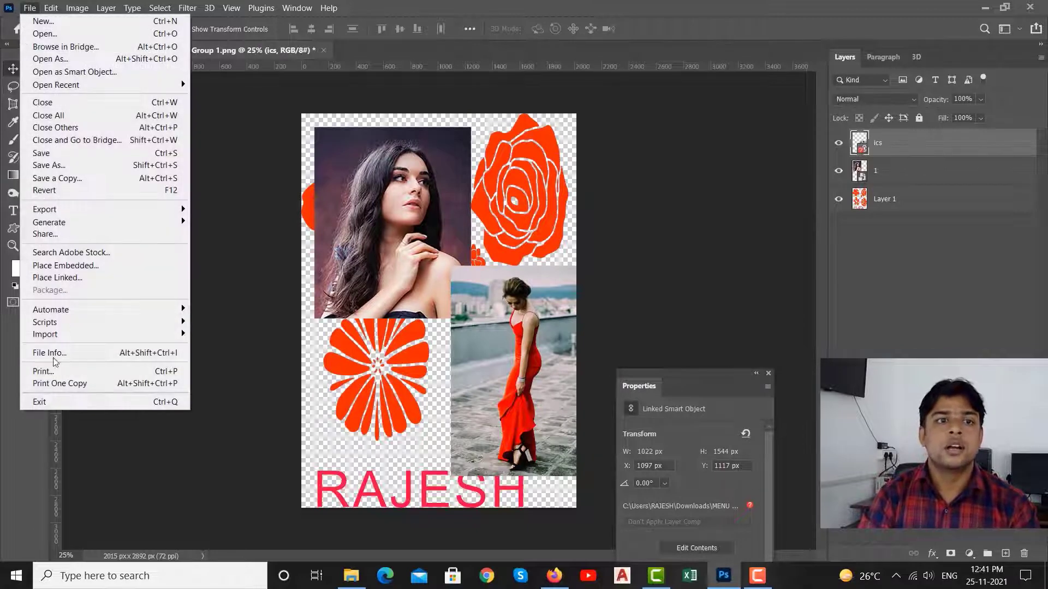
{"action": "left_click", "coordinate": [81, 371]}
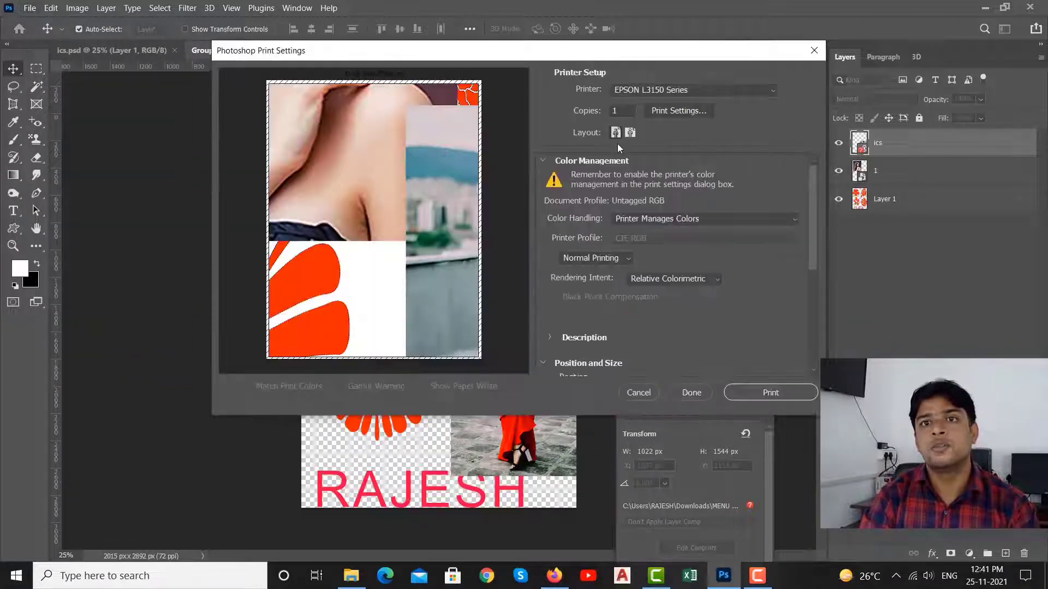
{"action": "type", "text": "0"}
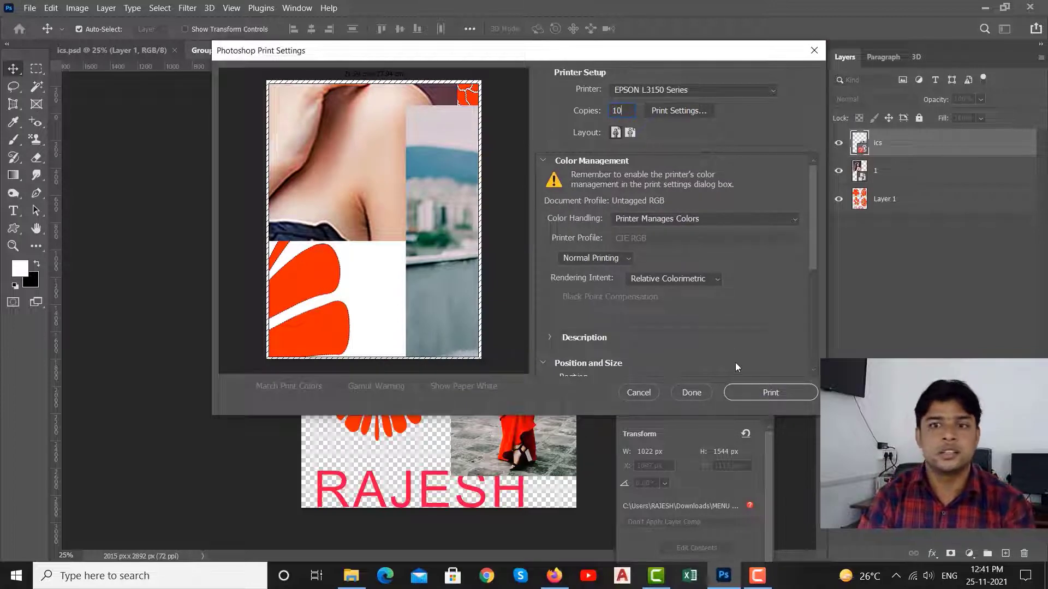
{"action": "left_click", "coordinate": [643, 396]}
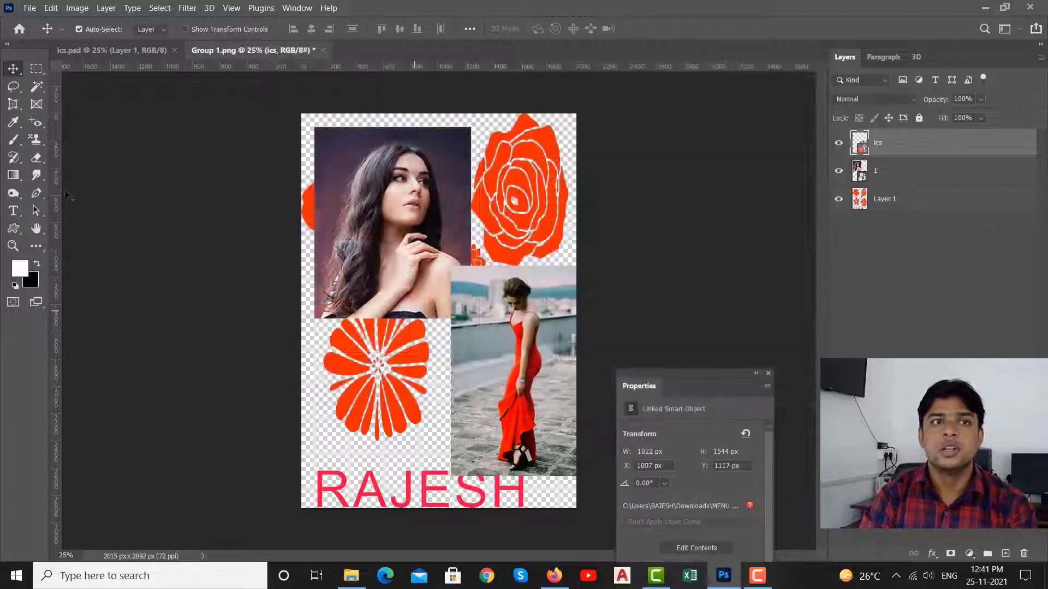
Step: Try Print One Copy and cancel at the paper-clipping warning
{"action": "left_click", "coordinate": [29, 7]}
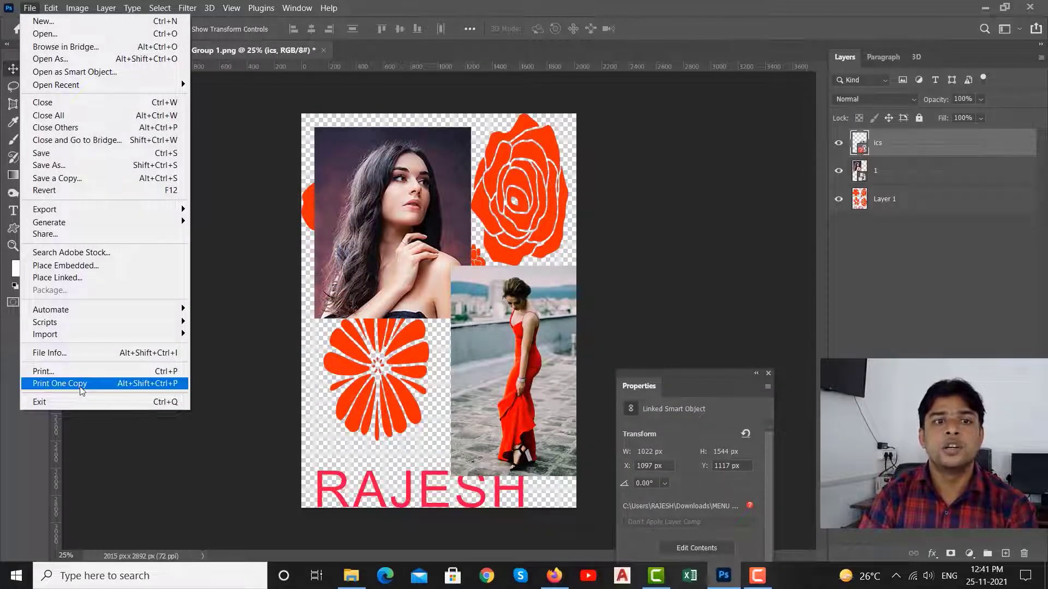
{"action": "left_click", "coordinate": [82, 384]}
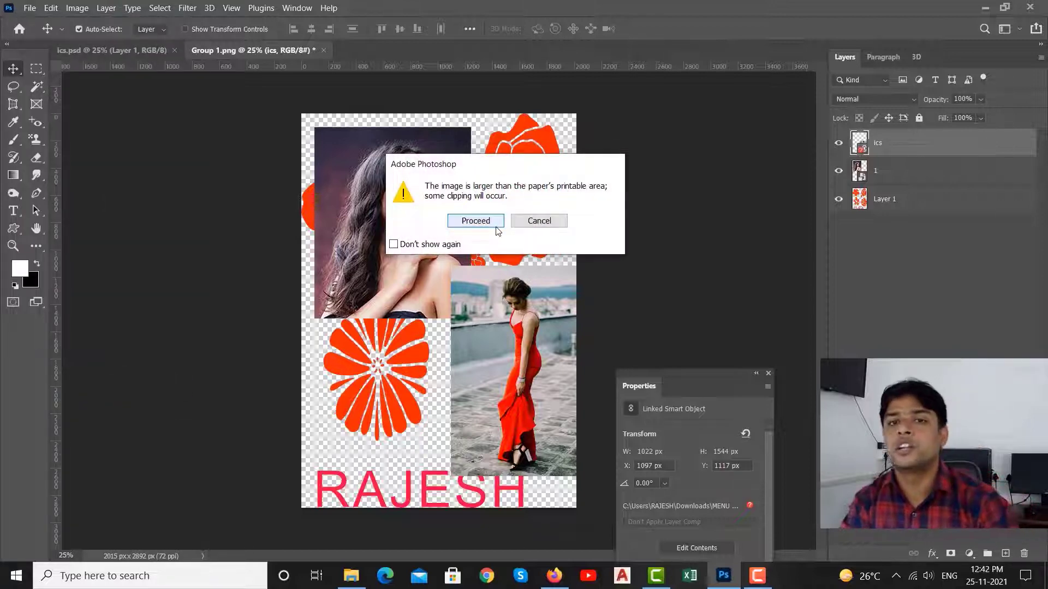
{"action": "left_click", "coordinate": [544, 223]}
{"action": "left_click", "coordinate": [29, 8]}
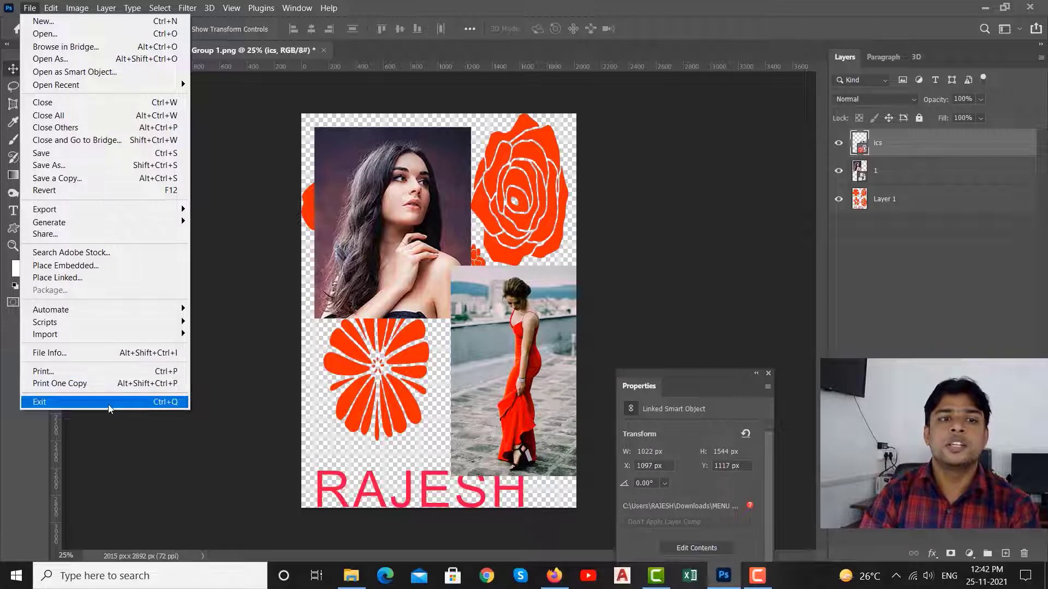